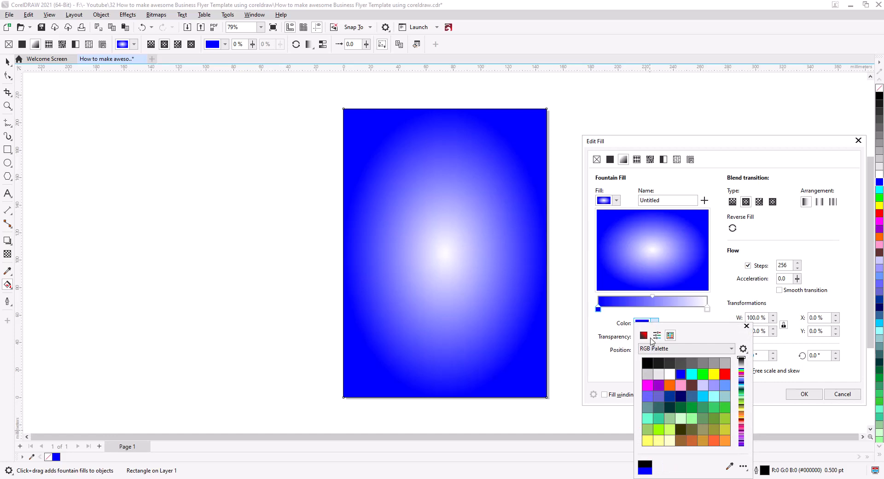
Set the outer colour of the rectangle's elliptical gradient to dark blue #00286E
{"action": "left_click", "coordinate": [644, 335]}
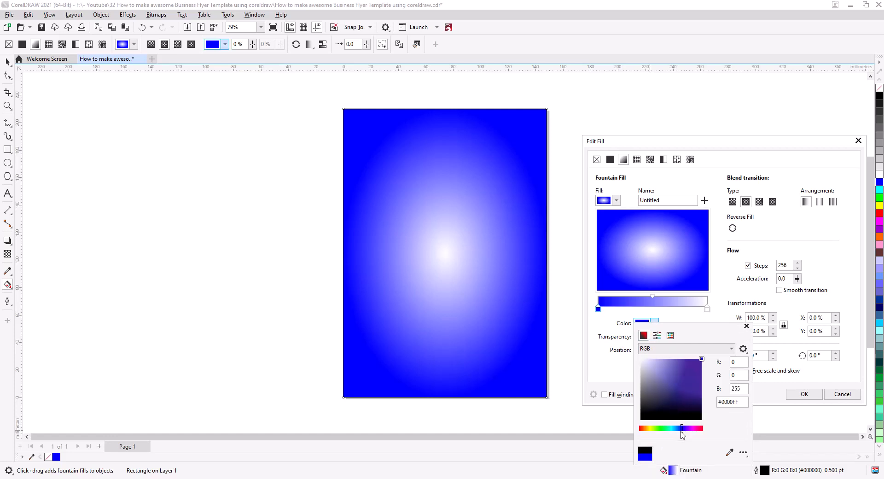
{"action": "left_click_drag", "start_coordinate": [682, 430], "coordinate": [677, 429]}
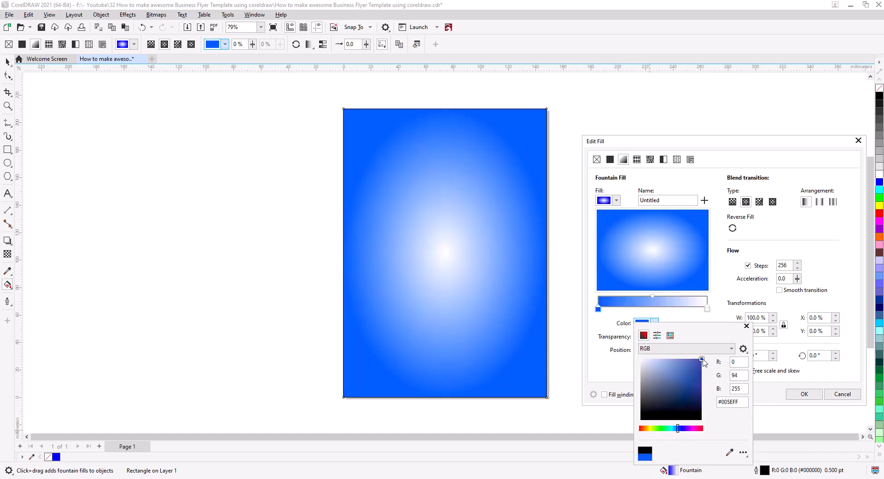
{"action": "left_click_drag", "start_coordinate": [703, 363], "coordinate": [703, 398]}
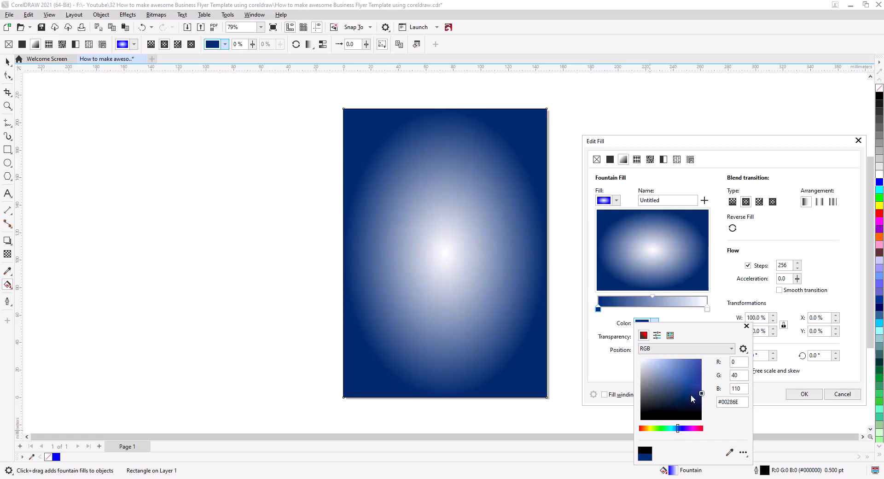
Shift the gradient's midpoint past 68% toward the white centre node to shrink the bright area
{"action": "left_click", "coordinate": [653, 300]}
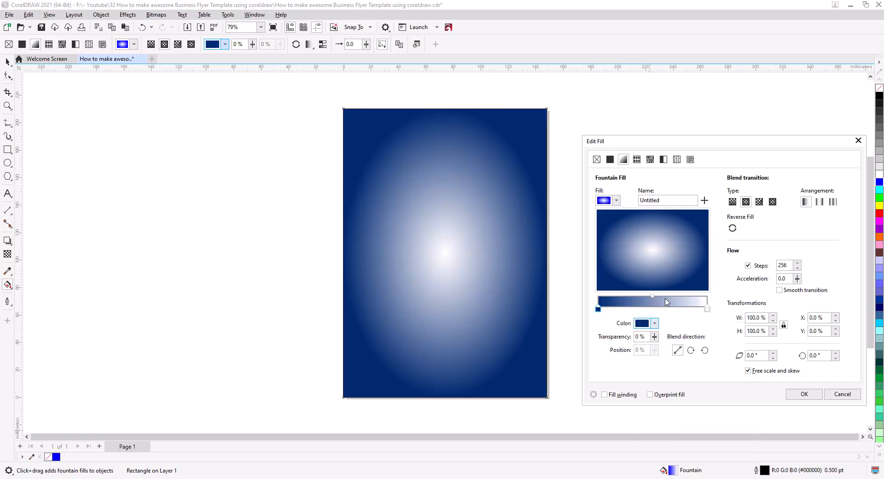
{"action": "double_click", "coordinate": [673, 298]}
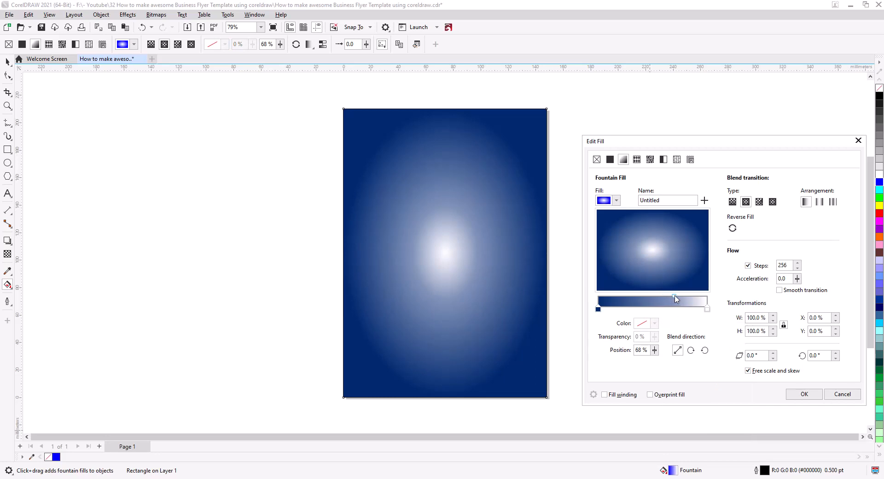
{"action": "left_click_drag", "start_coordinate": [677, 296], "coordinate": [683, 297]}
Recolour the gradient's white centre node with the muted blue #667EA8 sampled from the rectangle
{"action": "left_click", "coordinate": [708, 310]}
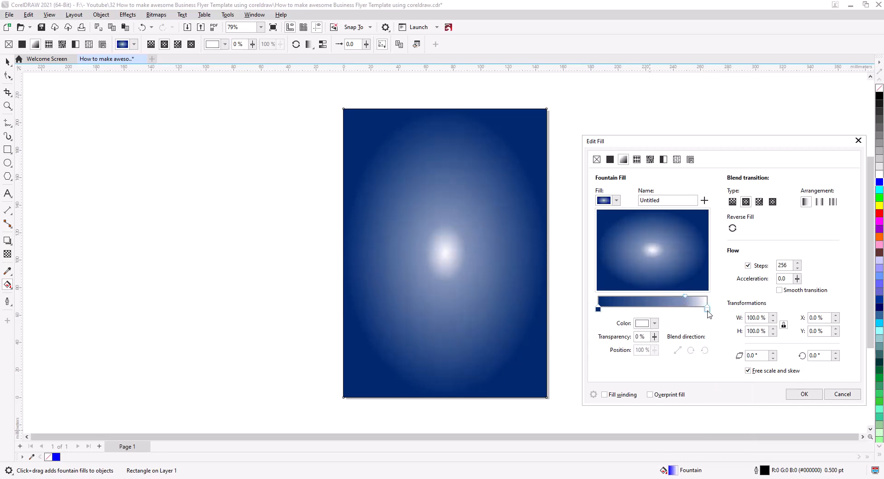
{"action": "left_click", "coordinate": [654, 323]}
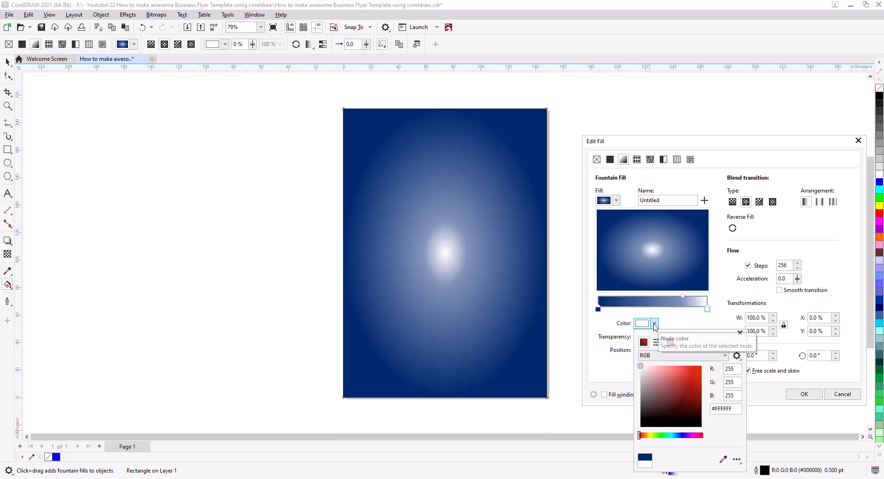
{"action": "left_click", "coordinate": [723, 459]}
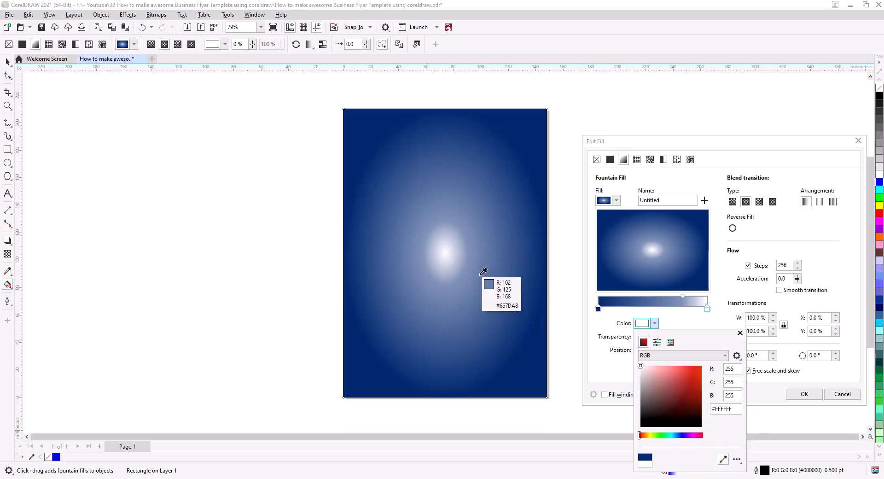
{"action": "left_click", "coordinate": [482, 274]}
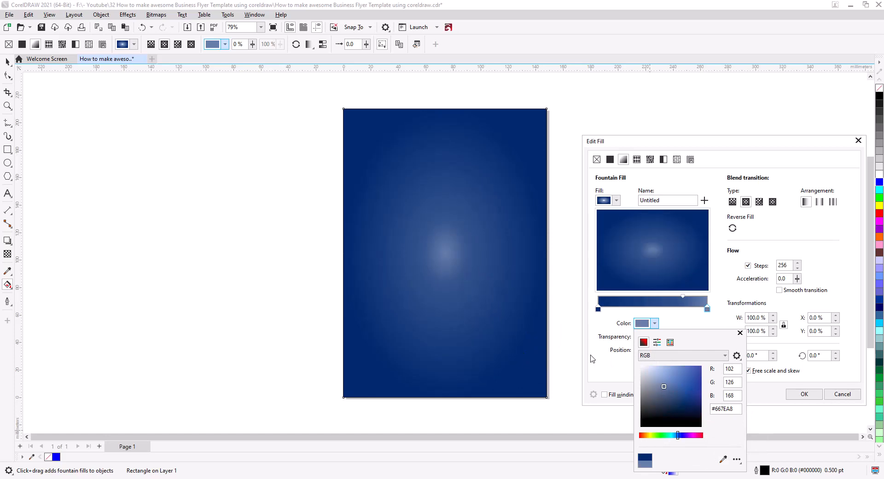
Move the gradient's midpoint back to the 45% position
{"action": "left_click", "coordinate": [682, 299]}
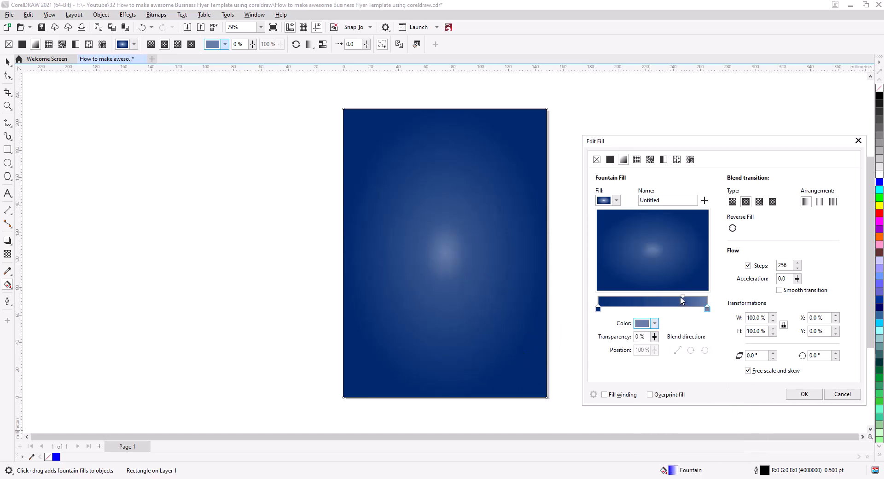
{"action": "left_click_drag", "start_coordinate": [682, 299], "coordinate": [676, 300]}
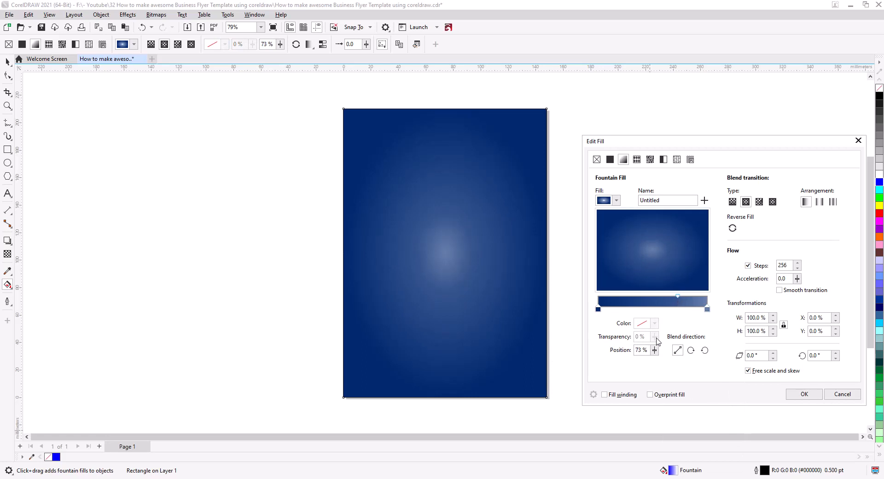
{"action": "left_click_drag", "start_coordinate": [678, 298], "coordinate": [647, 300]}
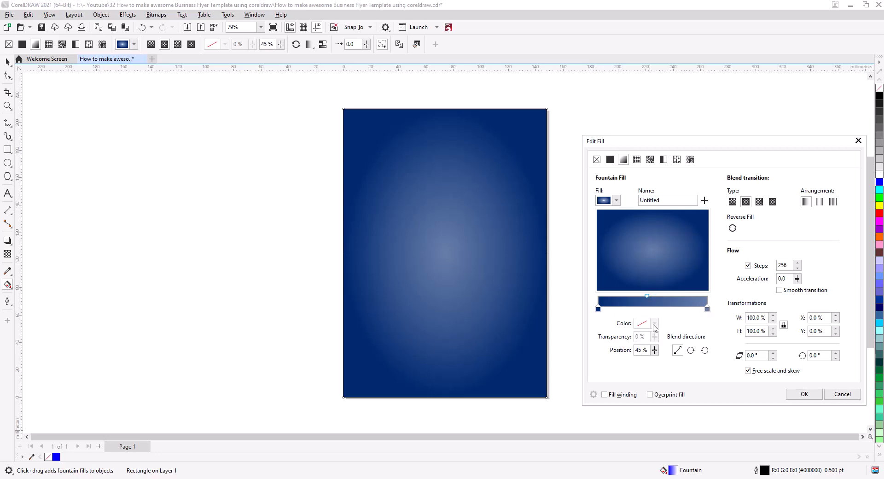
Darken the gradient's centre colour to a deeper muted blue, apply the fill and deselect the rectangle
{"action": "left_click", "coordinate": [706, 309]}
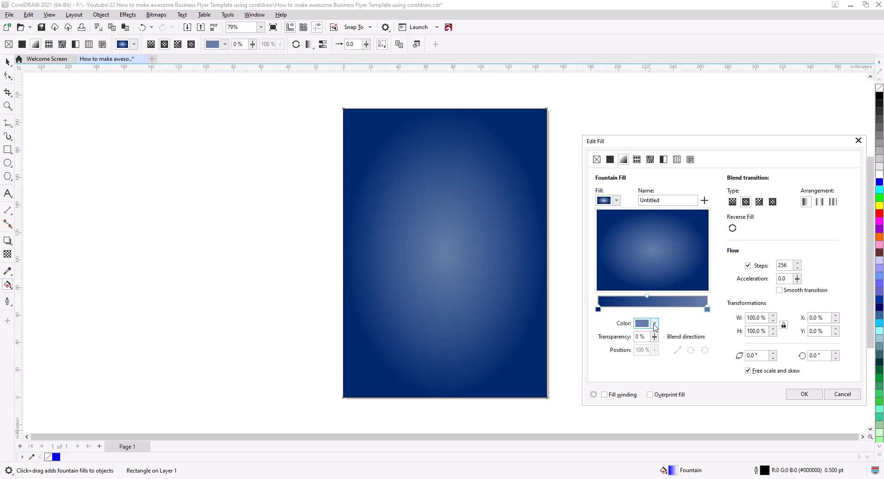
{"action": "left_click", "coordinate": [655, 323]}
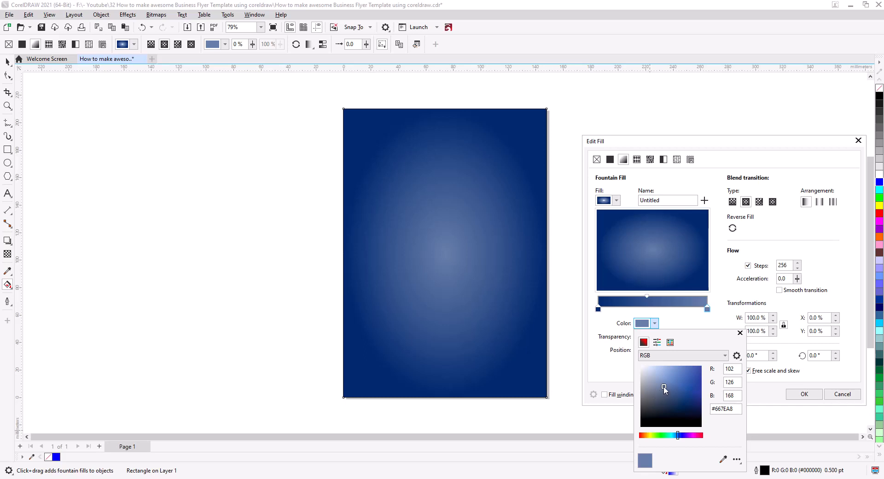
{"action": "left_click_drag", "start_coordinate": [665, 389], "coordinate": [676, 396]}
{"action": "left_click", "coordinate": [813, 144]}
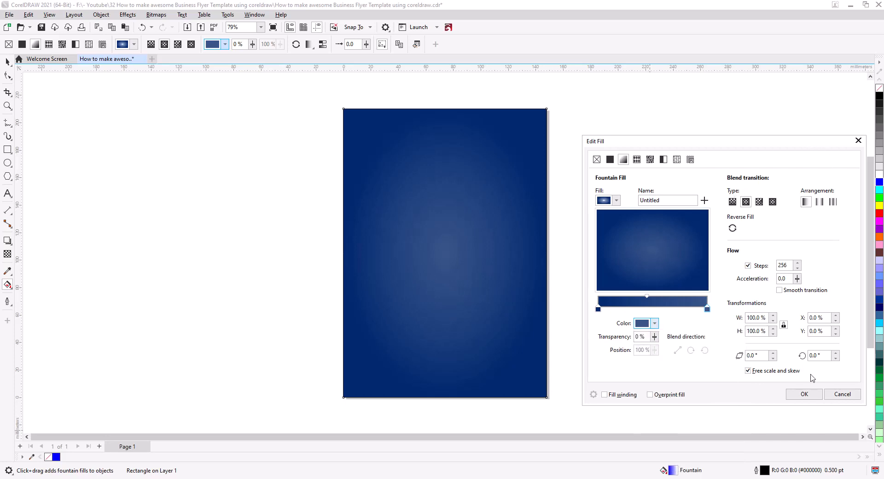
{"action": "left_click", "coordinate": [814, 393]}
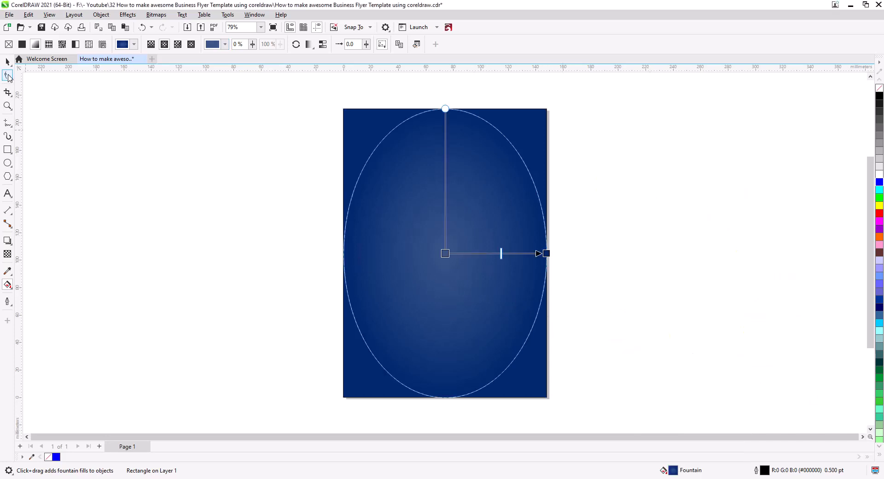
{"action": "left_click", "coordinate": [8, 62]}
{"action": "left_click", "coordinate": [219, 229]}
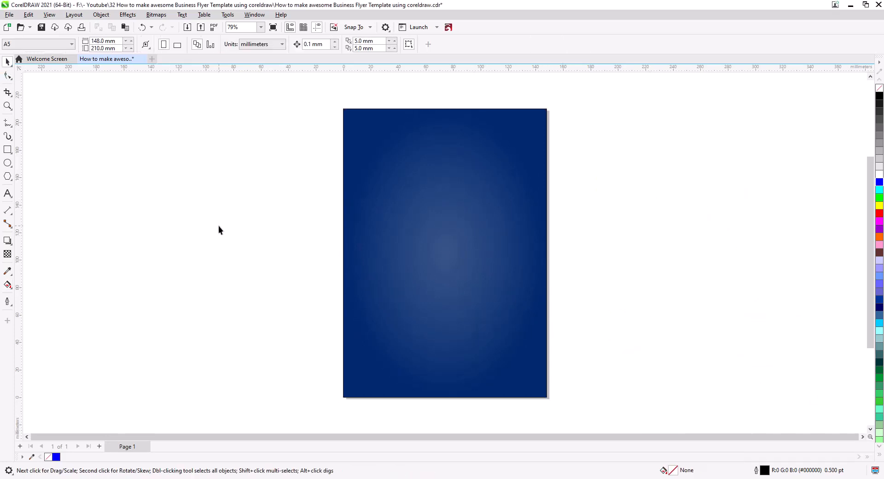
Draw a circle about 100 mm in diameter over the page's top-left corner, centred at about X 18.7, Y 197.9 mm, and fill it white
{"action": "left_click", "coordinate": [7, 162]}
{"action": "left_click_drag", "start_coordinate": [302, 97], "coordinate": [438, 198]}
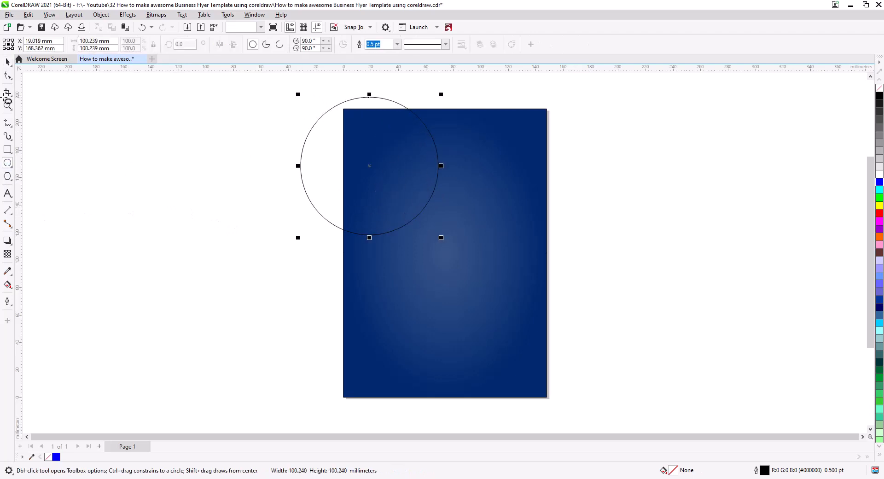
{"action": "left_click", "coordinate": [7, 62]}
{"action": "left_click_drag", "start_coordinate": [325, 165], "coordinate": [324, 135]}
{"action": "left_click_drag", "start_coordinate": [291, 164], "coordinate": [276, 238]}
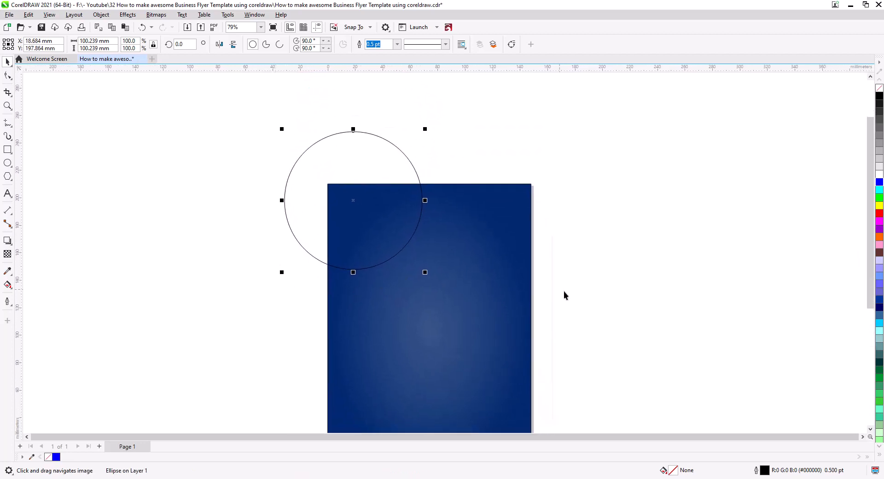
{"action": "left_click_drag", "start_coordinate": [543, 289], "coordinate": [524, 253]}
{"action": "left_click", "coordinate": [880, 174]}
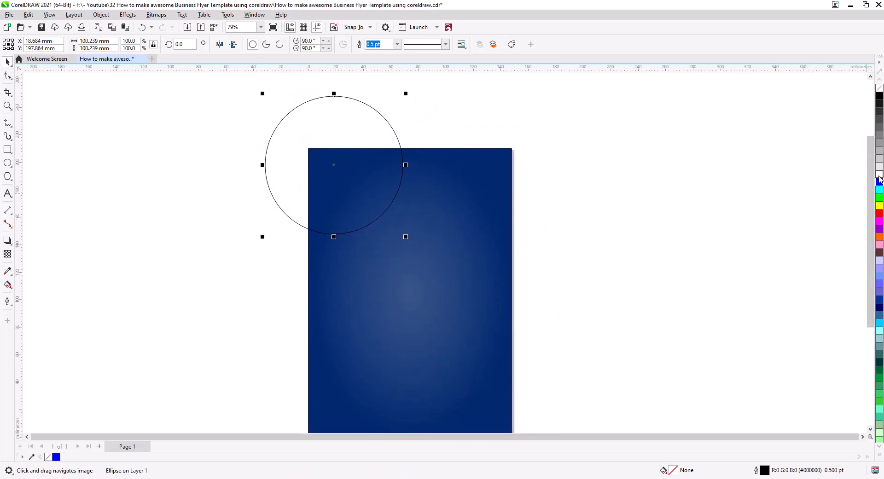
{"action": "left_click_drag", "start_coordinate": [341, 216], "coordinate": [353, 212]}
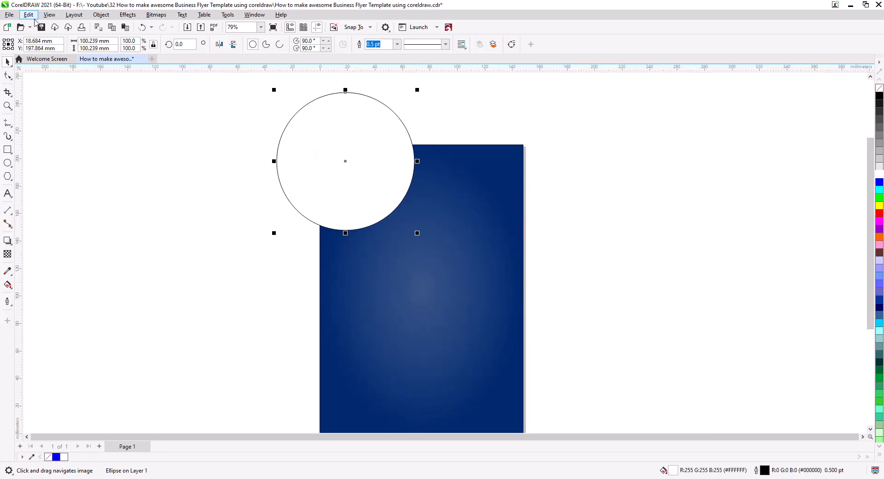
Paste a copy of the white circle in place and enlarge it around its centre to about 107 mm in diameter
{"action": "left_click", "coordinate": [29, 14]}
{"action": "left_click", "coordinate": [52, 73]}
{"action": "left_click", "coordinate": [28, 15]}
{"action": "left_click", "coordinate": [57, 90]}
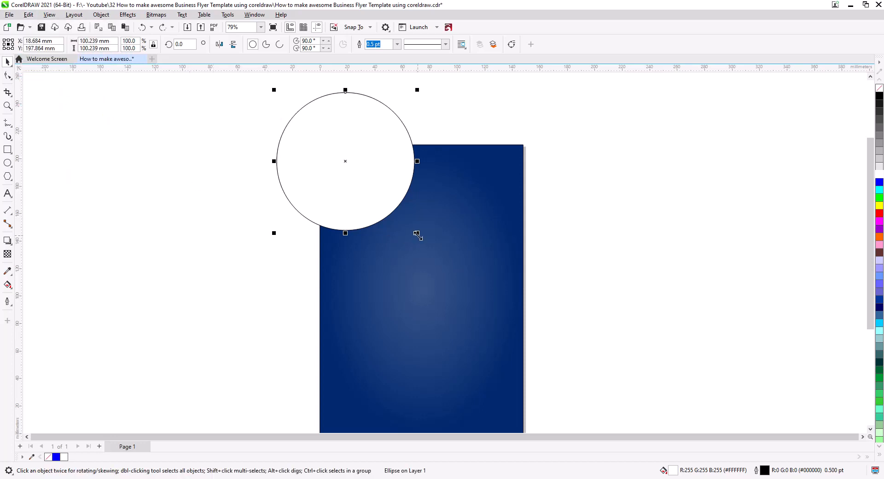
{"action": "left_click_drag", "start_coordinate": [417, 233], "coordinate": [424, 240]}
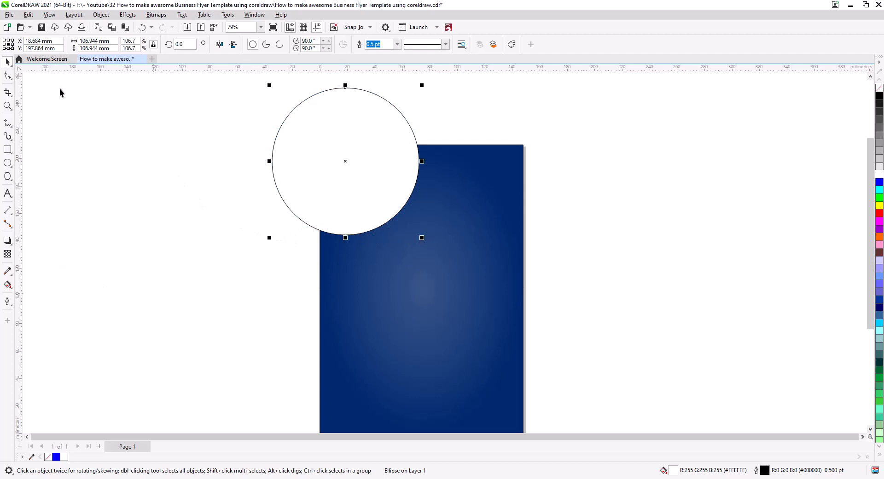
Copy only the fill property from the background rectangle onto the enlarged circle
{"action": "left_click", "coordinate": [29, 14]}
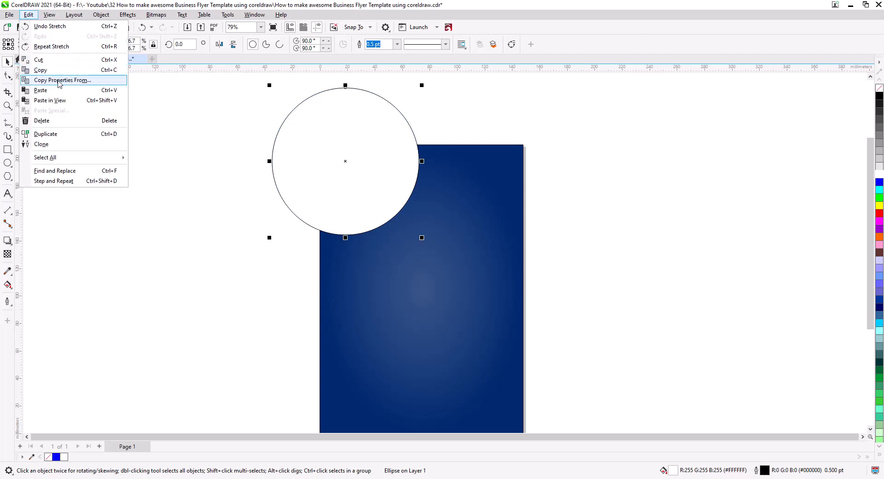
{"action": "left_click", "coordinate": [59, 81]}
{"action": "left_click", "coordinate": [372, 235]}
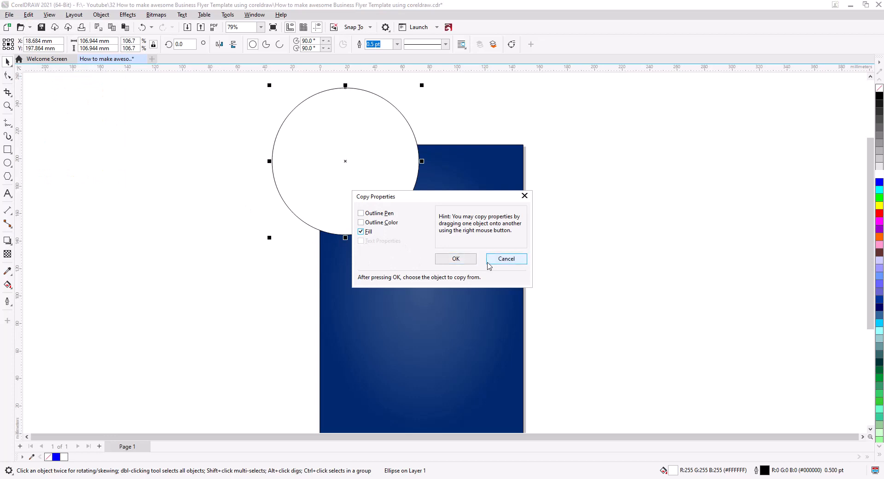
{"action": "left_click", "coordinate": [456, 258]}
{"action": "left_click", "coordinate": [380, 304]}
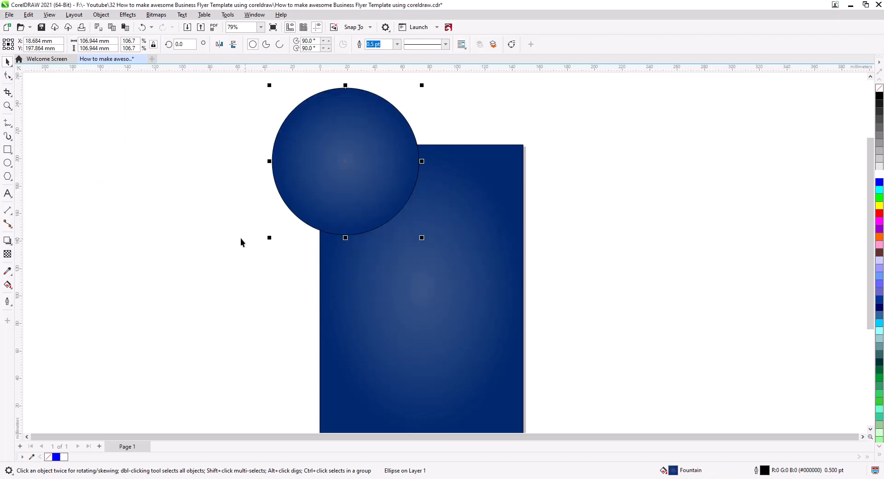
Extend the circle's gradient slightly beyond its edge and lighten its centre colour to #99ADCF
{"action": "left_click", "coordinate": [8, 286]}
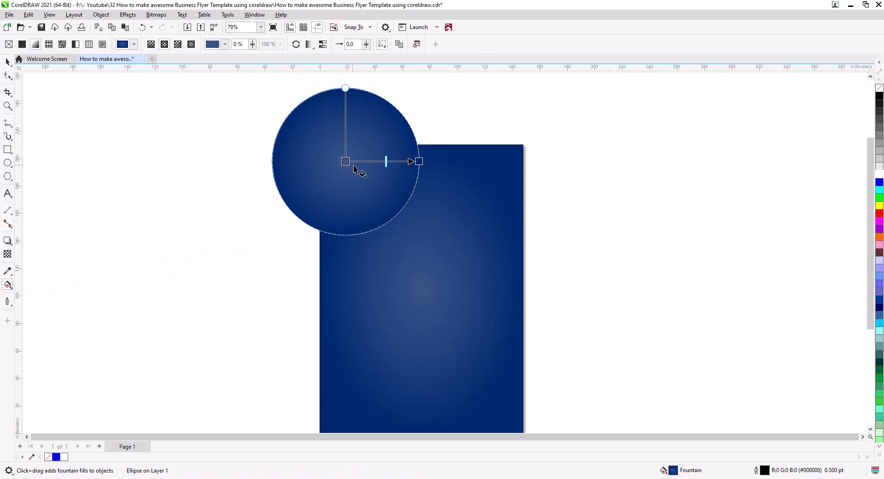
{"action": "left_click_drag", "start_coordinate": [387, 163], "coordinate": [424, 172]}
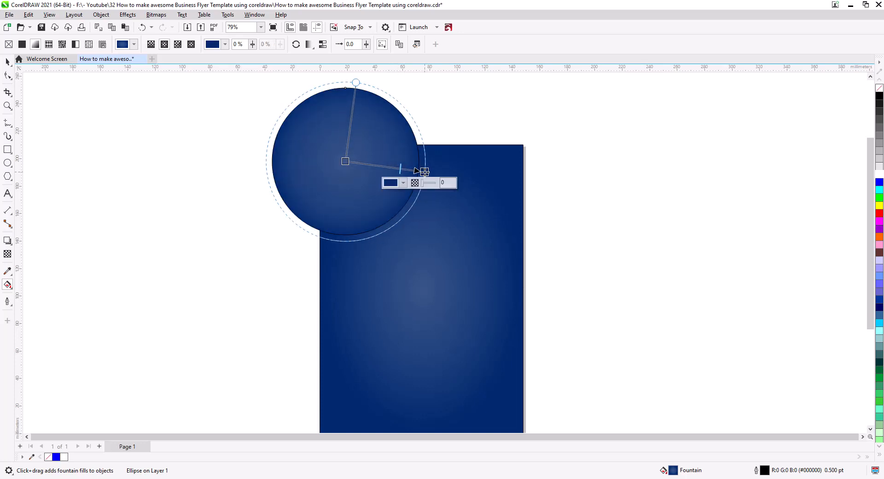
{"action": "left_click", "coordinate": [345, 161]}
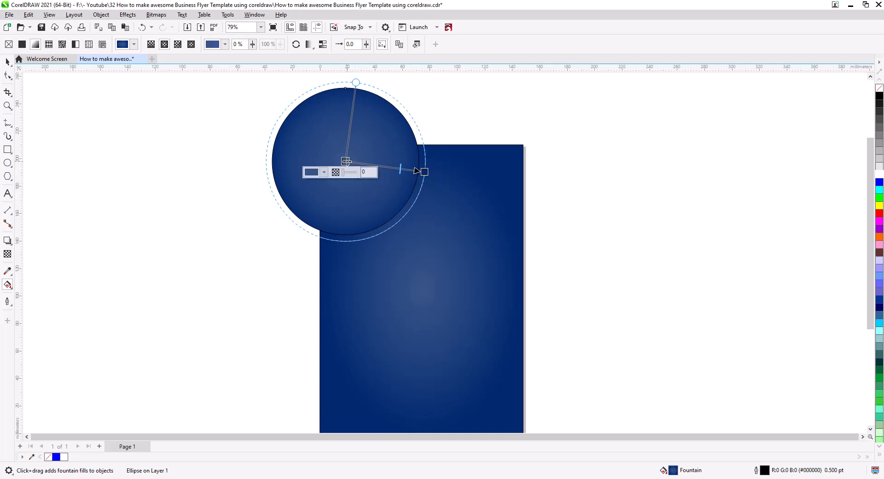
{"action": "left_click", "coordinate": [317, 172]}
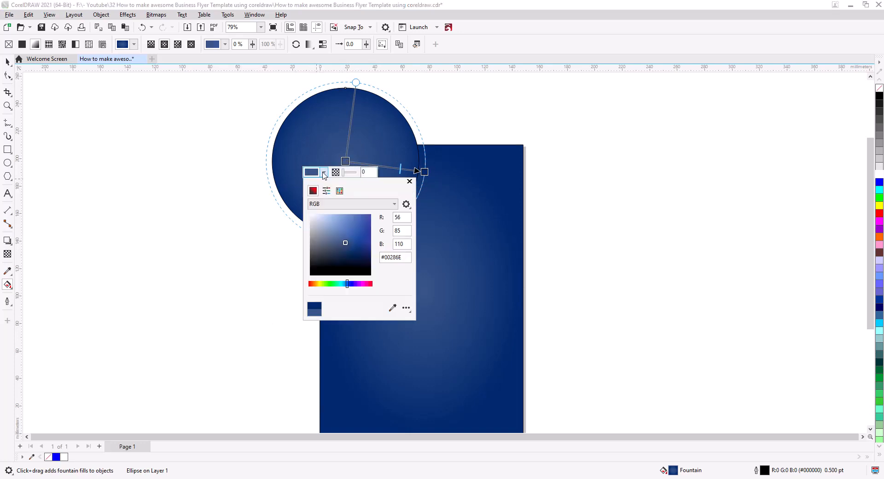
{"action": "left_click", "coordinate": [345, 243]}
{"action": "left_click_drag", "start_coordinate": [344, 245], "coordinate": [326, 228]}
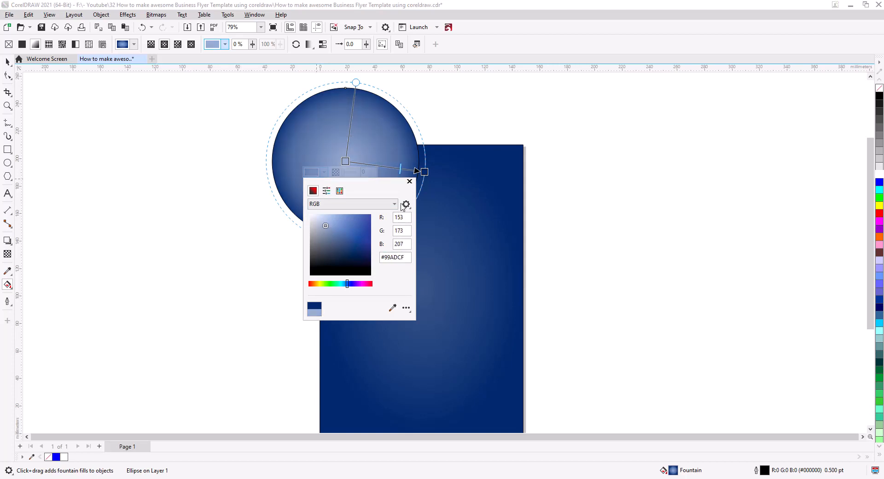
{"action": "left_click", "coordinate": [409, 181]}
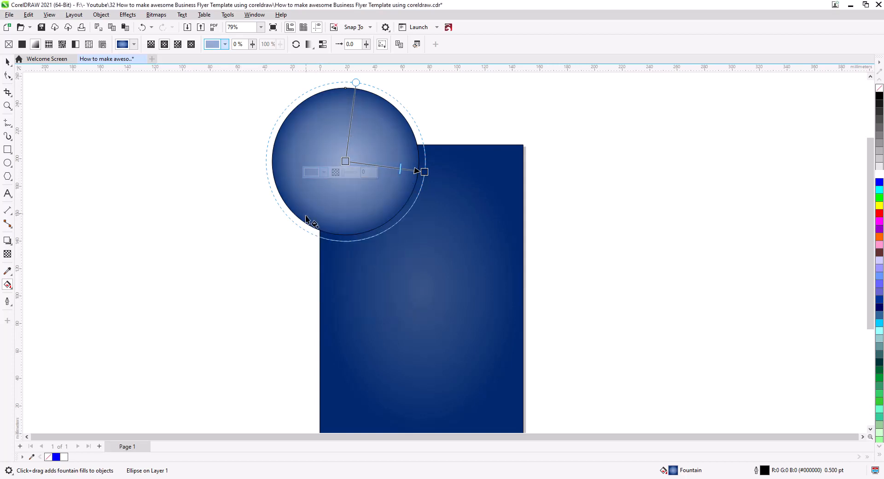
Remove the outline from the enlarged gradient circle
{"action": "left_click", "coordinate": [7, 63]}
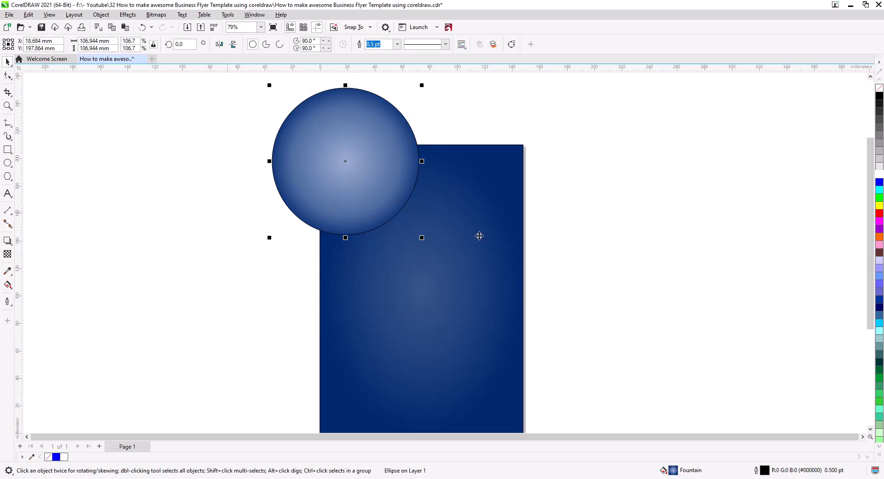
{"action": "right_click", "coordinate": [879, 88]}
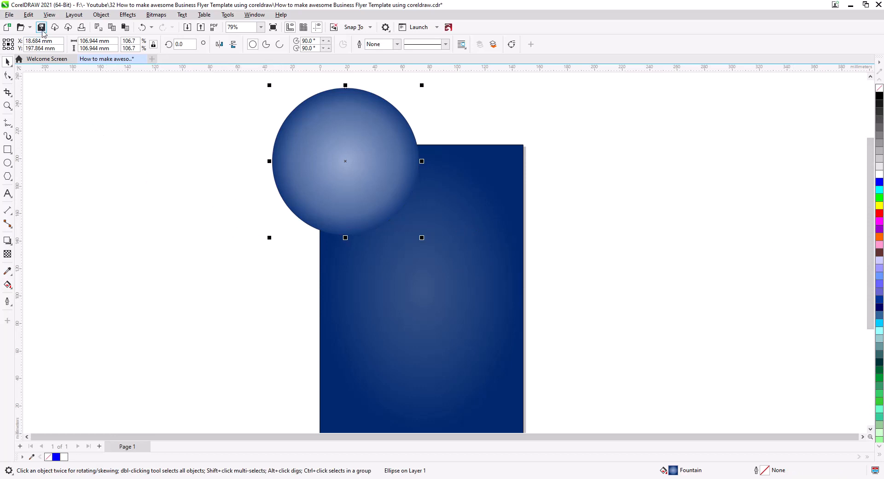
Send the enlarged gradient circle back one level behind the white circle
{"action": "right_click", "coordinate": [333, 146]}
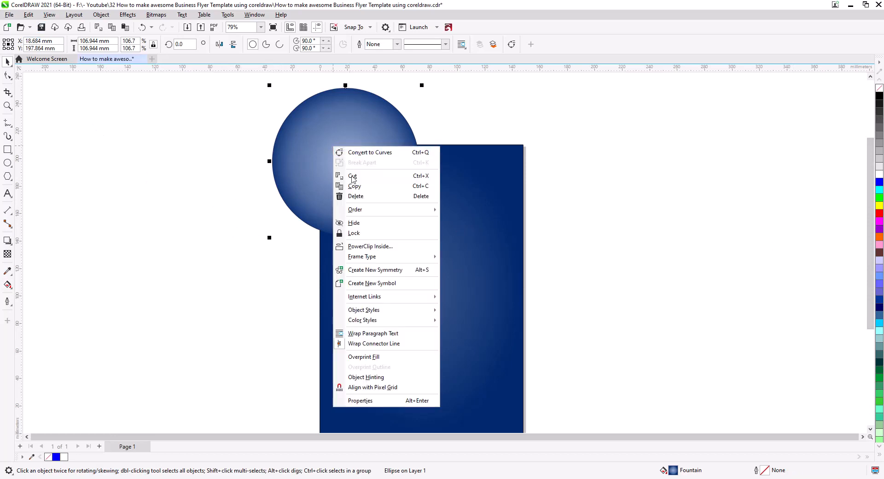
{"action": "mouse_move", "coordinate": [367, 212]}
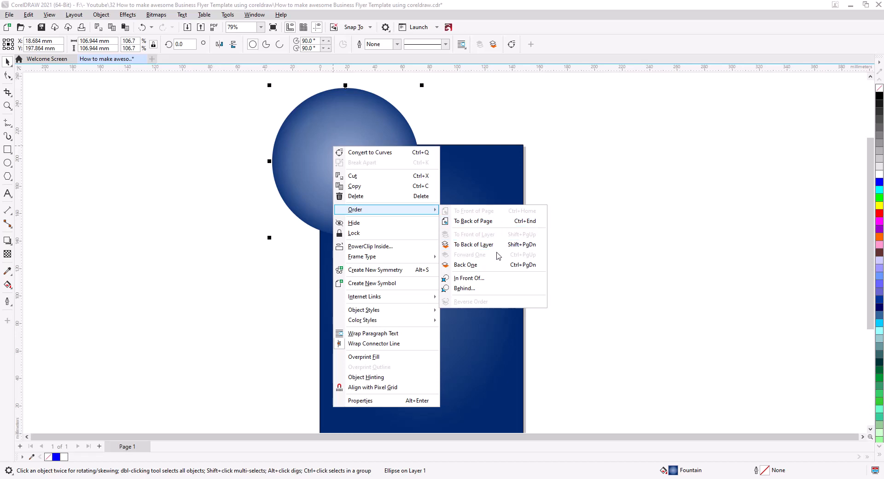
{"action": "left_click", "coordinate": [496, 271]}
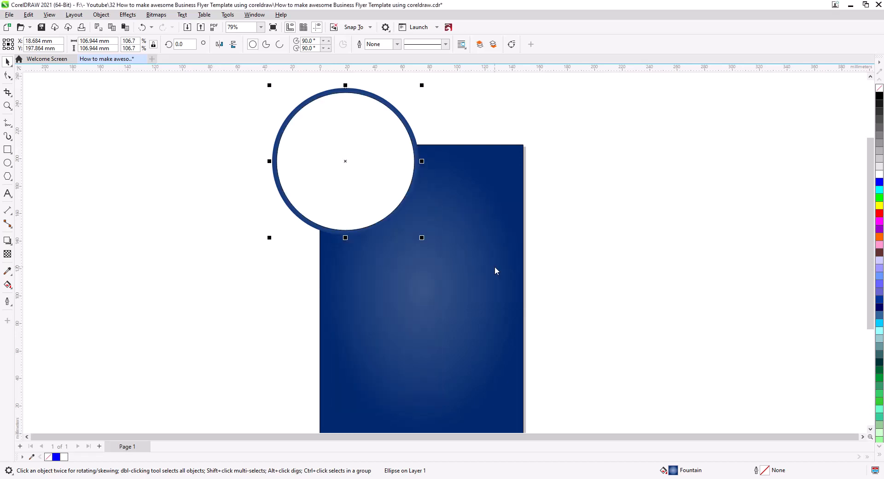
{"action": "left_click", "coordinate": [248, 237]}
Set the gradient circle's centre colour to #FFFFFF and extend its gradient farther beyond the circle's edge
{"action": "scroll", "coordinate": [356, 208], "scroll_direction": "up", "scroll_amount": 3}
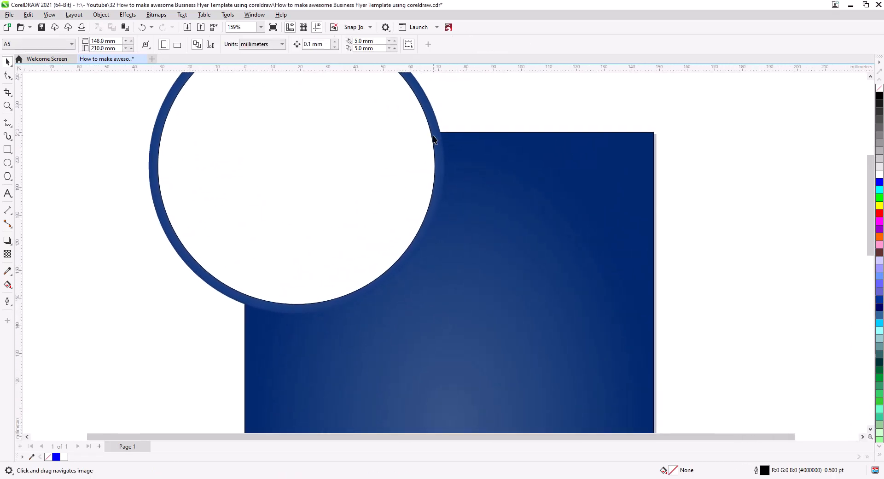
{"action": "left_click", "coordinate": [435, 143]}
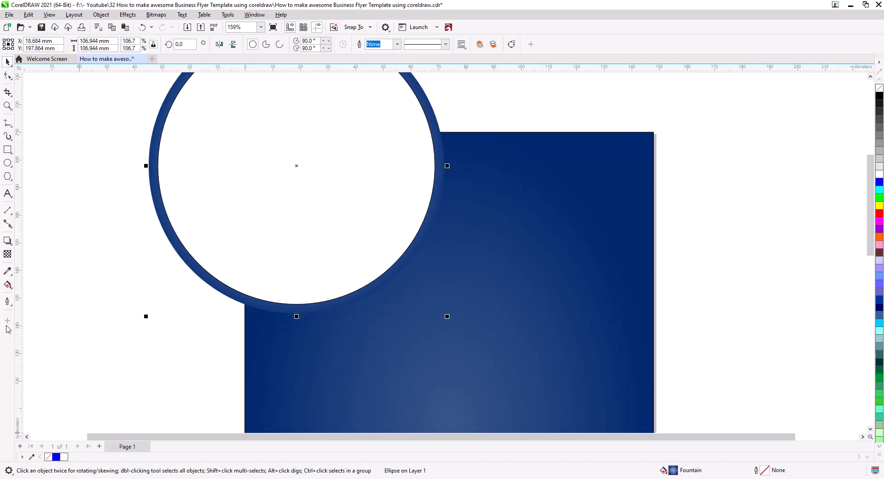
{"action": "left_click", "coordinate": [7, 285]}
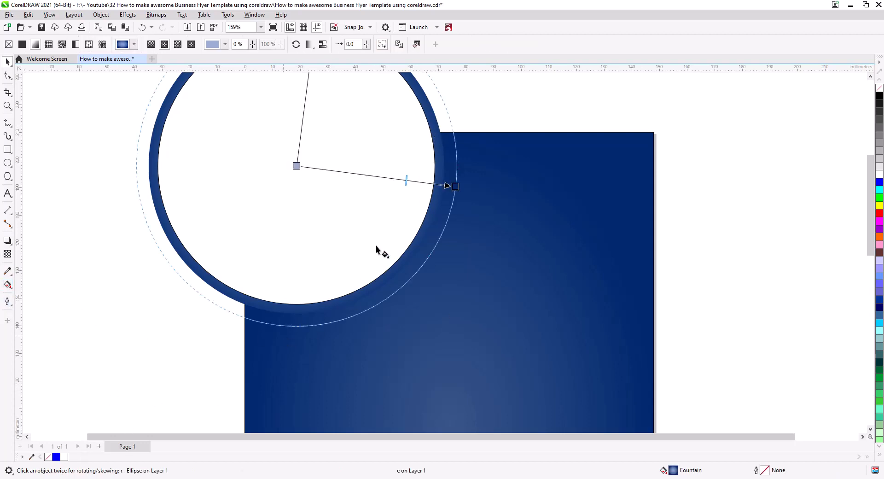
{"action": "left_click", "coordinate": [296, 166]}
{"action": "left_click", "coordinate": [265, 177]}
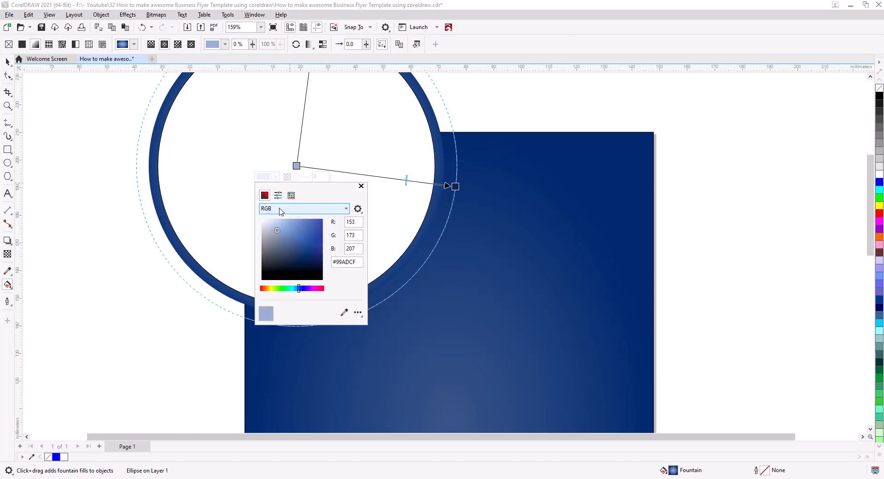
{"action": "left_click_drag", "start_coordinate": [277, 229], "coordinate": [261, 218]}
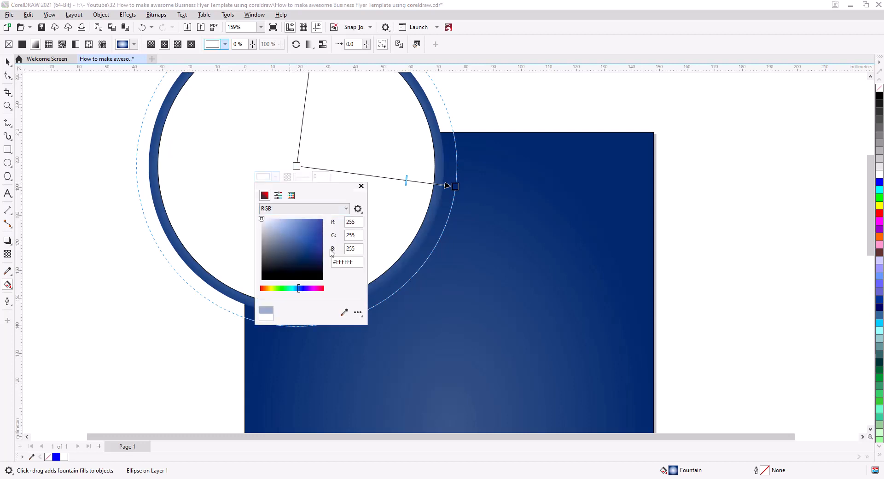
{"action": "left_click", "coordinate": [361, 186]}
{"action": "left_click_drag", "start_coordinate": [455, 186], "coordinate": [444, 272]}
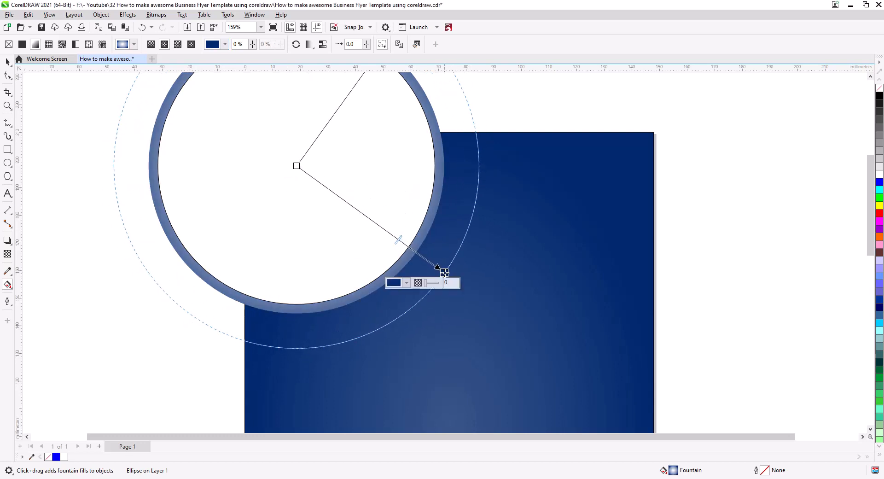
{"action": "left_click", "coordinate": [6, 62]}
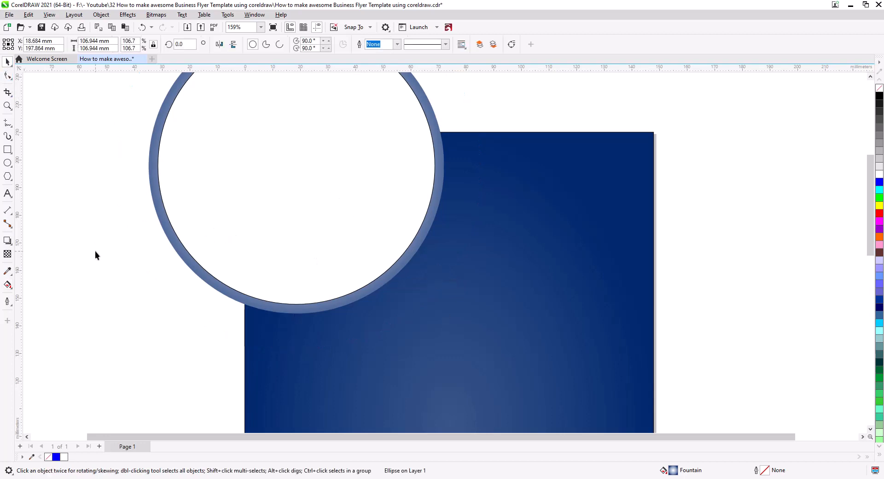
Remove the outline from the white circle
{"action": "scroll", "coordinate": [371, 259], "scroll_direction": "down", "scroll_amount": 4}
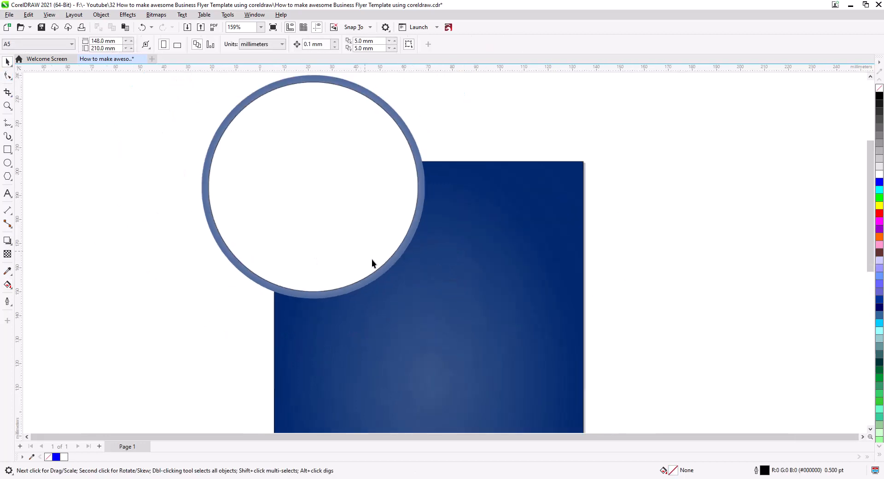
{"action": "left_click", "coordinate": [326, 235]}
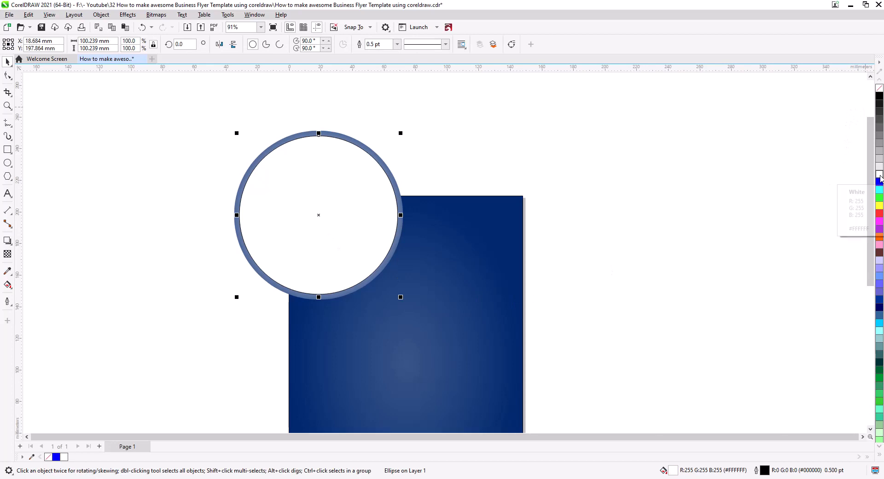
{"action": "left_click", "coordinate": [749, 187]}
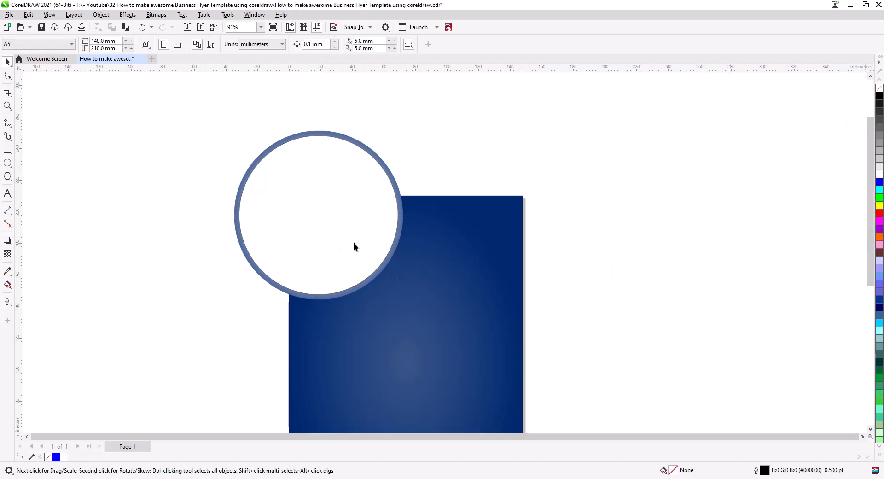
{"action": "left_click_drag", "start_coordinate": [359, 268], "coordinate": [368, 207]}
Copy the white circle together with its gradient ring onto the bottom-right corner of the flyer
{"action": "scroll", "coordinate": [366, 224], "scroll_direction": "down", "scroll_amount": 2}
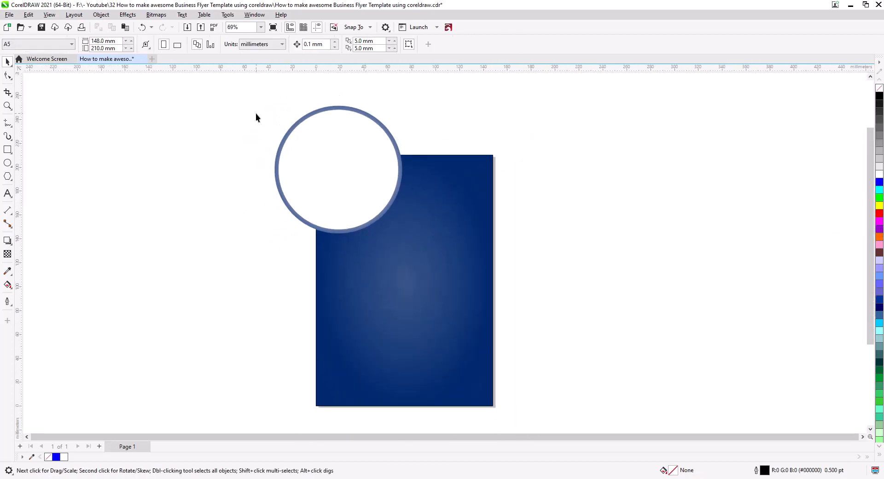
{"action": "left_click_drag", "start_coordinate": [250, 94], "coordinate": [433, 237]}
{"action": "left_click_drag", "start_coordinate": [359, 179], "coordinate": [506, 399]}
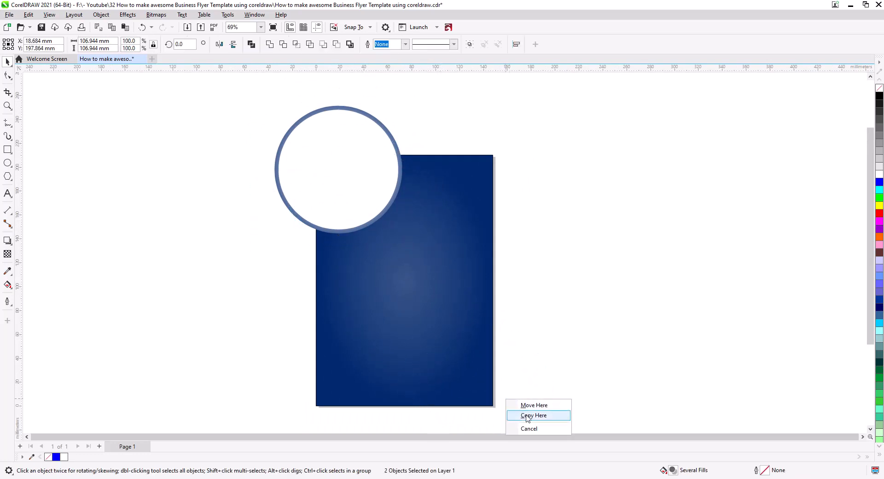
{"action": "left_click", "coordinate": [524, 415]}
Group both pairs of corner circles and centre the group on the page
{"action": "left_click_drag", "start_coordinate": [245, 92], "coordinate": [427, 247]}
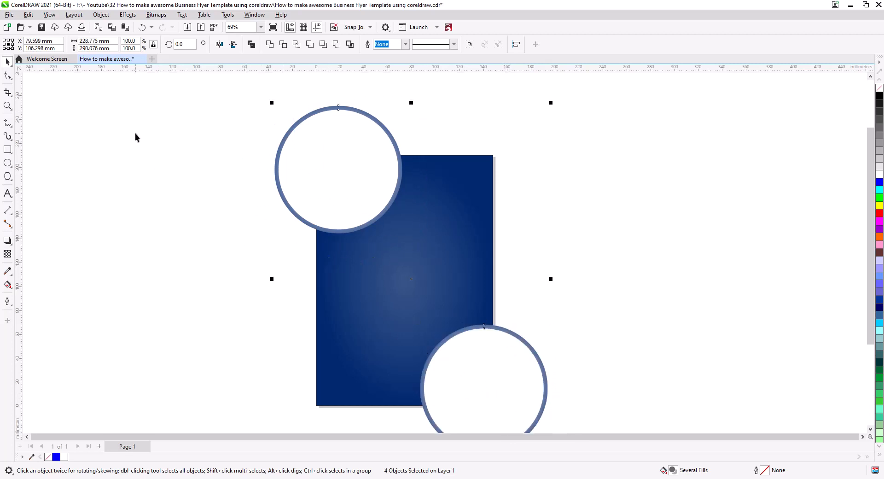
{"action": "left_click", "coordinate": [102, 14]}
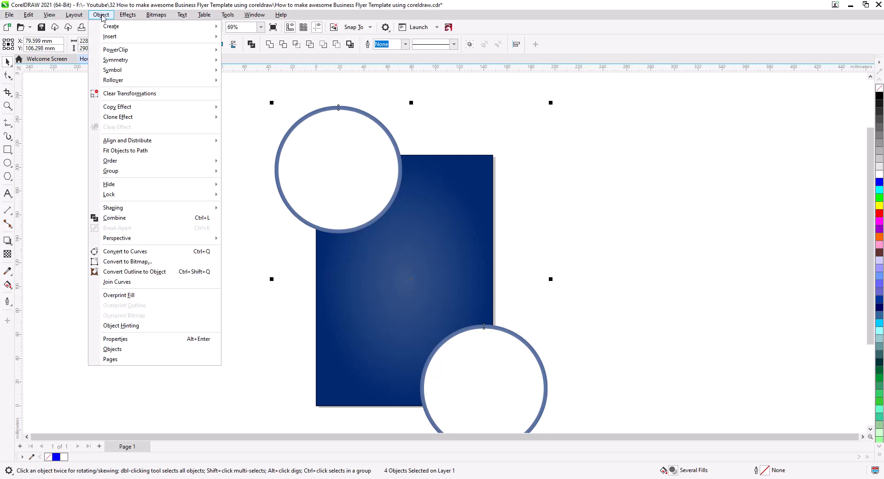
{"action": "mouse_move", "coordinate": [127, 176]}
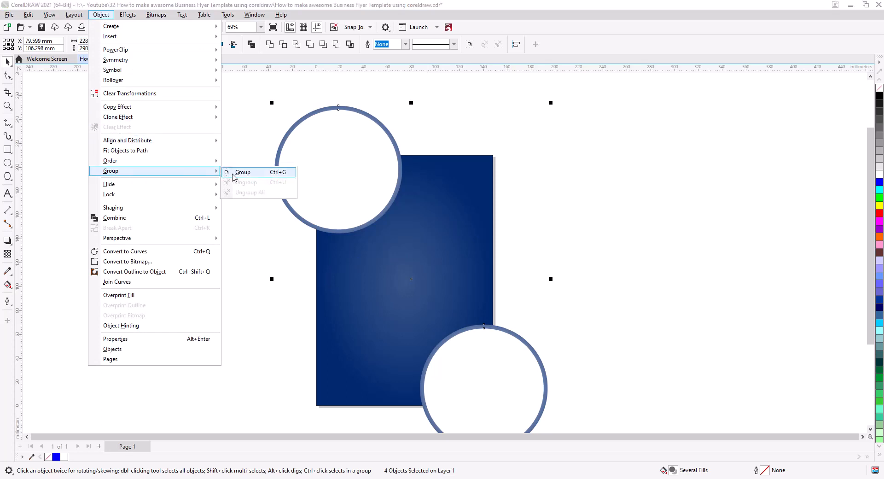
{"action": "left_click", "coordinate": [236, 173]}
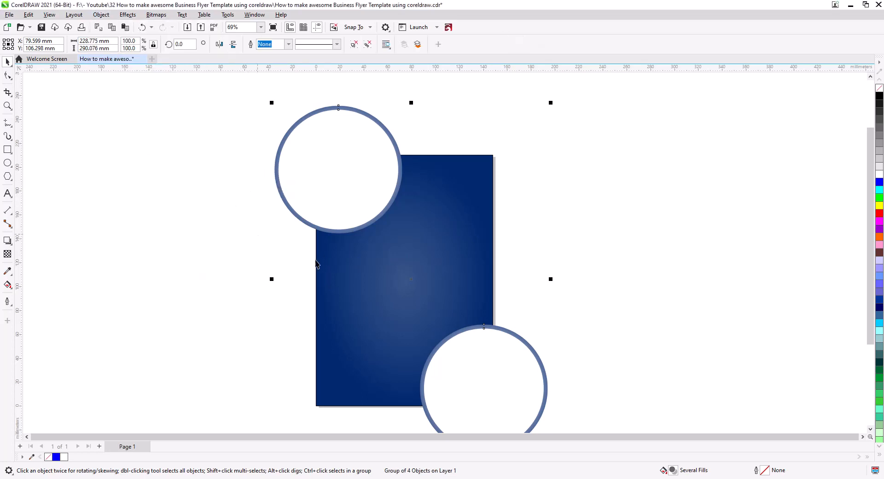
{"action": "key", "text": "p"}
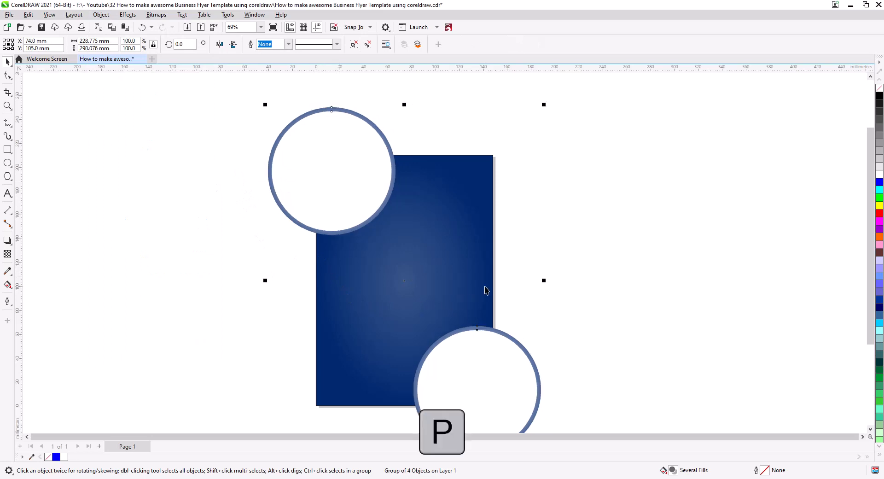
{"action": "left_click", "coordinate": [571, 257]}
{"action": "left_click_drag", "start_coordinate": [440, 279], "coordinate": [470, 240]}
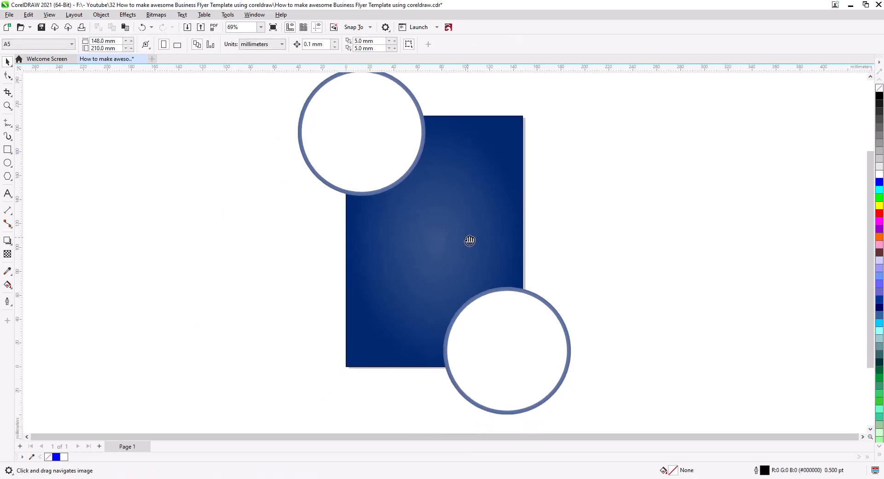
{"action": "key", "text": "space"}
{"action": "left_click", "coordinate": [510, 333]}
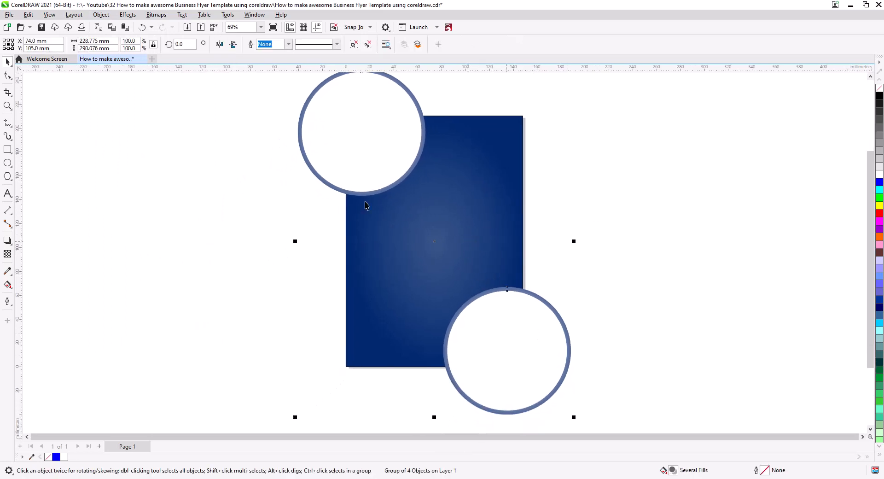
{"action": "left_click", "coordinate": [321, 191]}
Draw a straight Bézier line rising diagonally from below the top-left circle towards the flyer's right edge
{"action": "scroll", "coordinate": [394, 202], "scroll_direction": "up", "scroll_amount": 5}
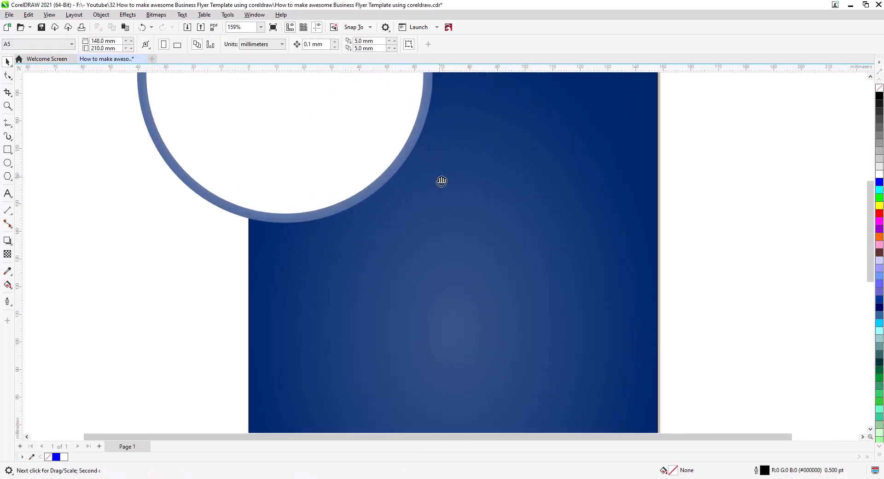
{"action": "left_click", "coordinate": [8, 123]}
{"action": "left_click", "coordinate": [37, 144]}
{"action": "left_click", "coordinate": [272, 315]}
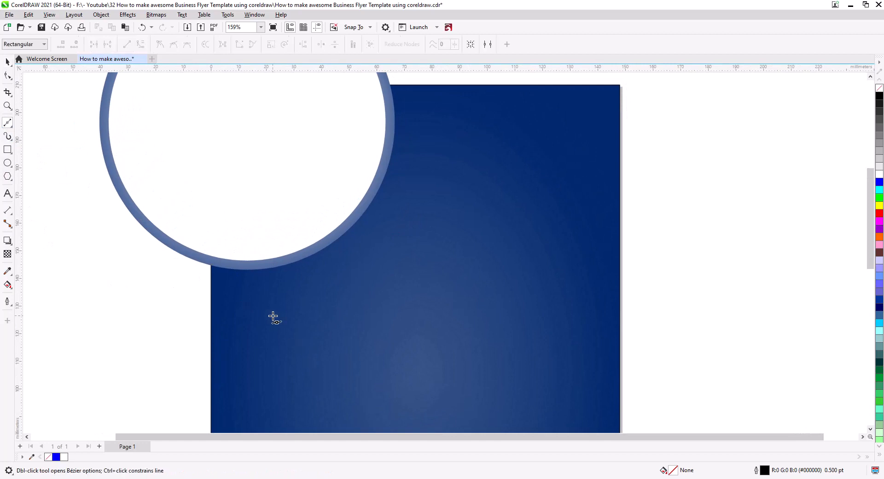
{"action": "left_click", "coordinate": [541, 216]}
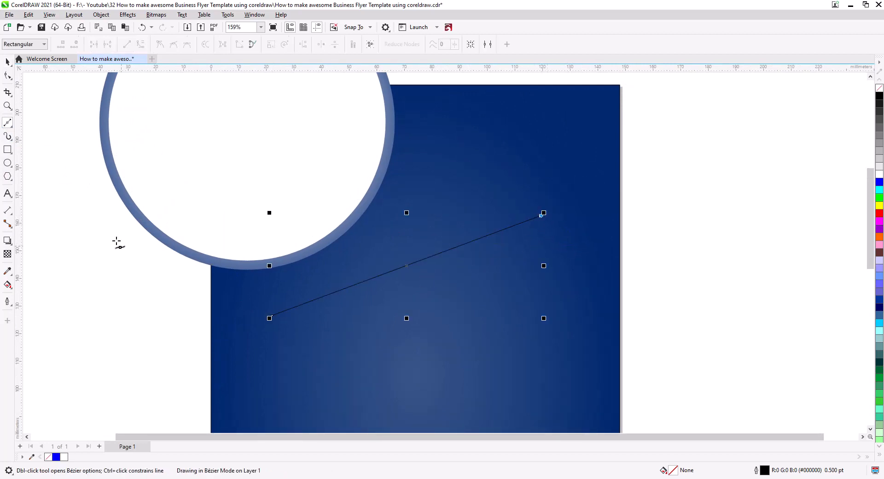
Convert the diagonal line to a curve and bend its two ends into a smooth S shape
{"action": "left_click", "coordinate": [8, 75]}
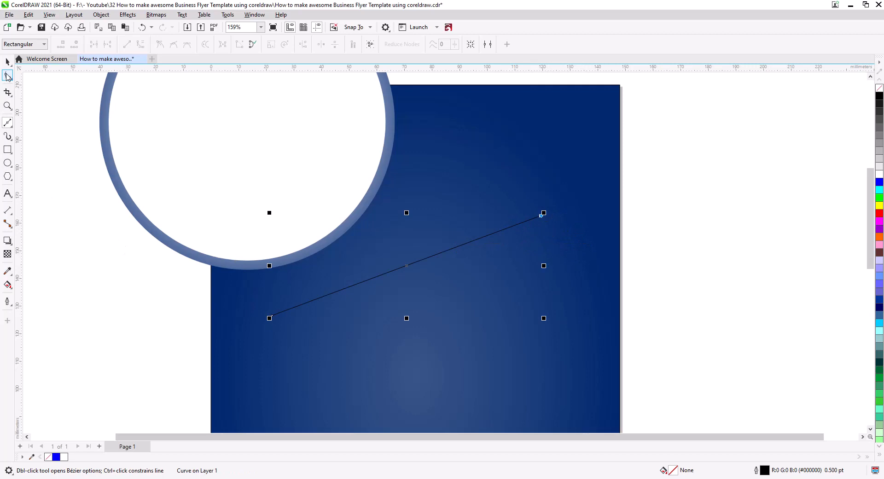
{"action": "left_click", "coordinate": [142, 44]}
{"action": "left_click_drag", "start_coordinate": [234, 291], "coordinate": [284, 317]}
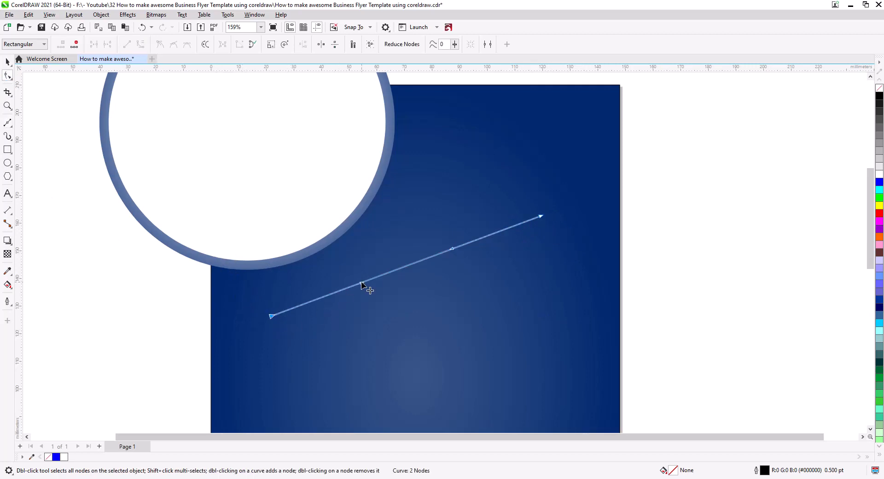
{"action": "left_click_drag", "start_coordinate": [361, 282], "coordinate": [392, 308]}
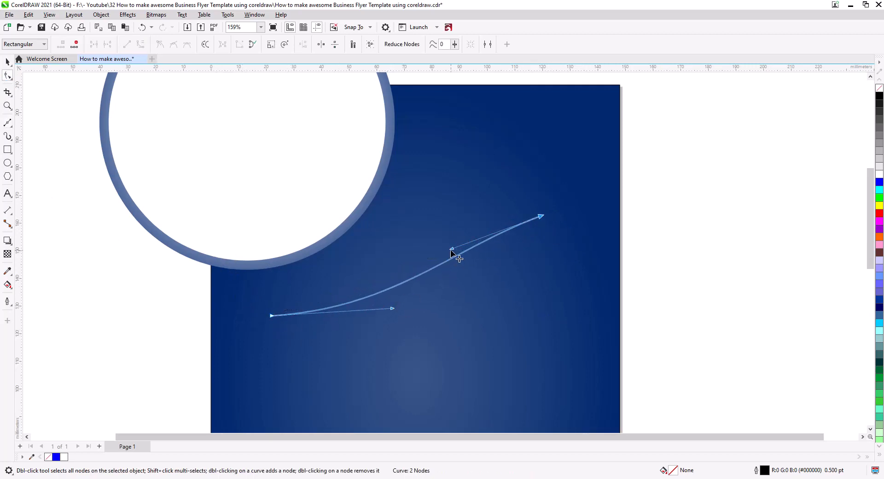
{"action": "left_click_drag", "start_coordinate": [451, 250], "coordinate": [401, 214]}
{"action": "left_click_drag", "start_coordinate": [395, 313], "coordinate": [413, 333]}
Enlarge the S-curve around its centre to about 130 × 49 mm and shift it about 2 mm to the right
{"action": "left_click", "coordinate": [8, 62]}
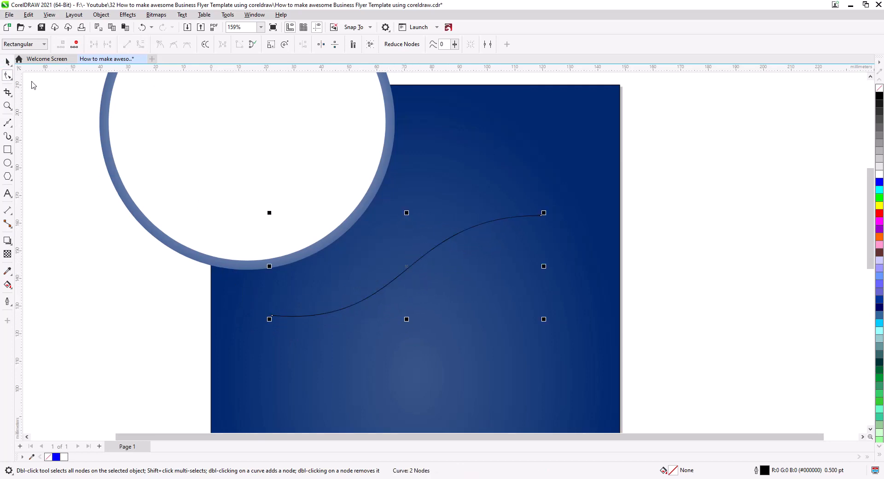
{"action": "left_click_drag", "start_coordinate": [544, 321], "coordinate": [590, 354]}
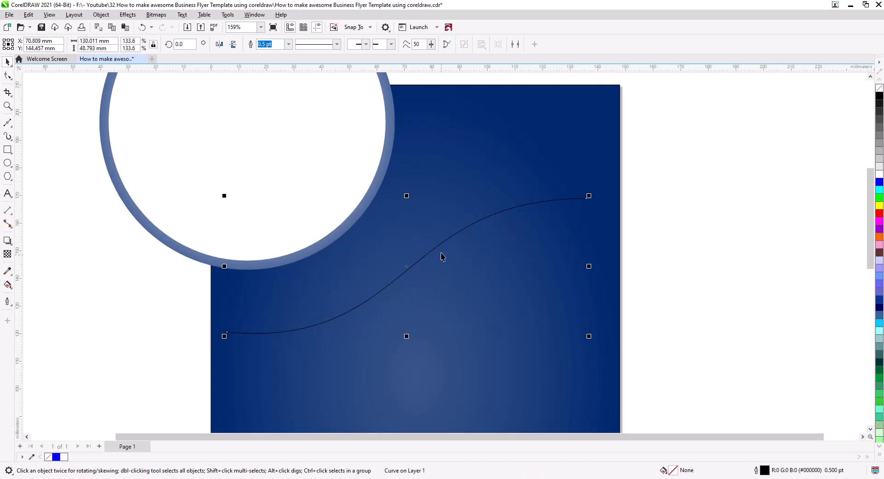
{"action": "mouse_move", "coordinate": [442, 256]}
{"action": "left_mouse_down"}
{"action": "mouse_move", "coordinate": [438, 248]}
{"action": "mouse_move", "coordinate": [448, 268]}
{"action": "left_mouse_up"}
Copy the S-curve about 6 mm below the original and align the two curves on their vertical centre line
{"action": "left_click_drag", "start_coordinate": [448, 268], "coordinate": [447, 268]}
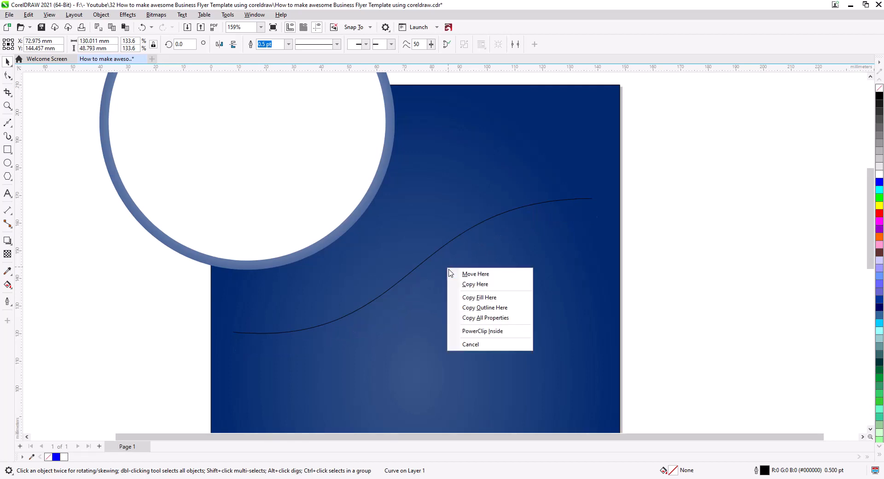
{"action": "left_click", "coordinate": [463, 284]}
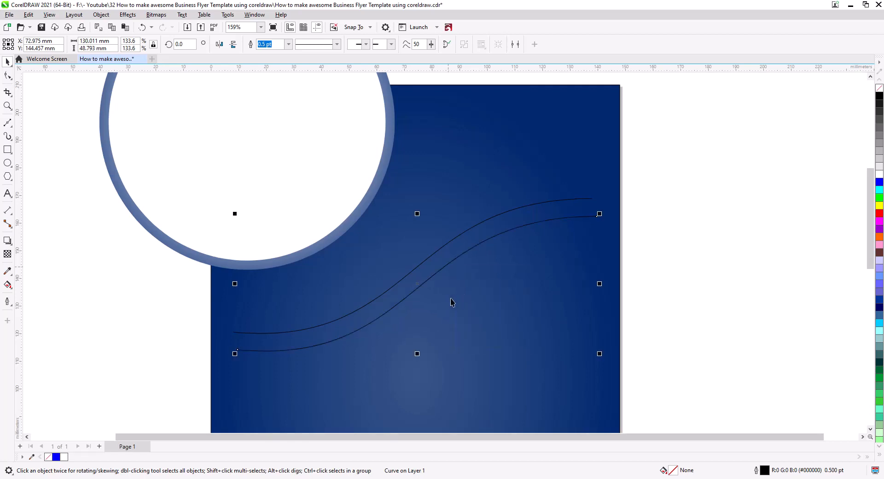
{"action": "left_click", "coordinate": [422, 268], "text": "shift"}
{"action": "key", "text": "c"}
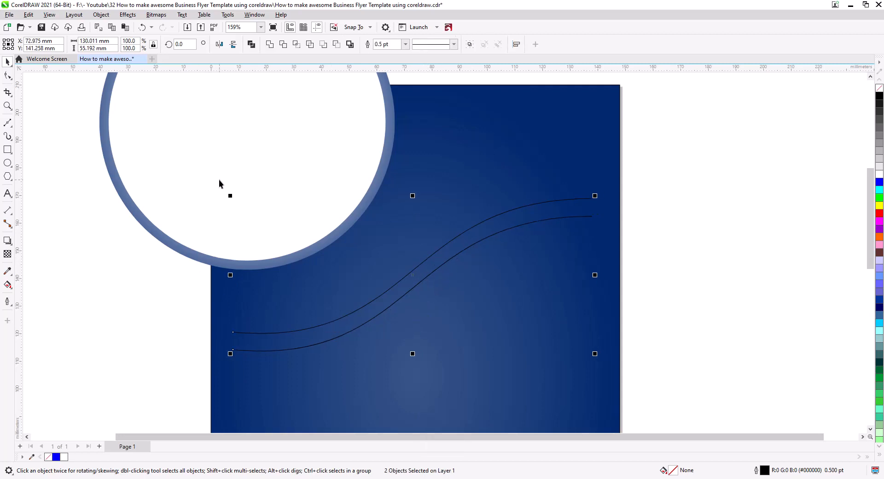
Combine the two S-curves and join their end nodes at both ends into one closed, tapered shape
{"action": "left_click", "coordinate": [252, 45]}
{"action": "left_click", "coordinate": [8, 75]}
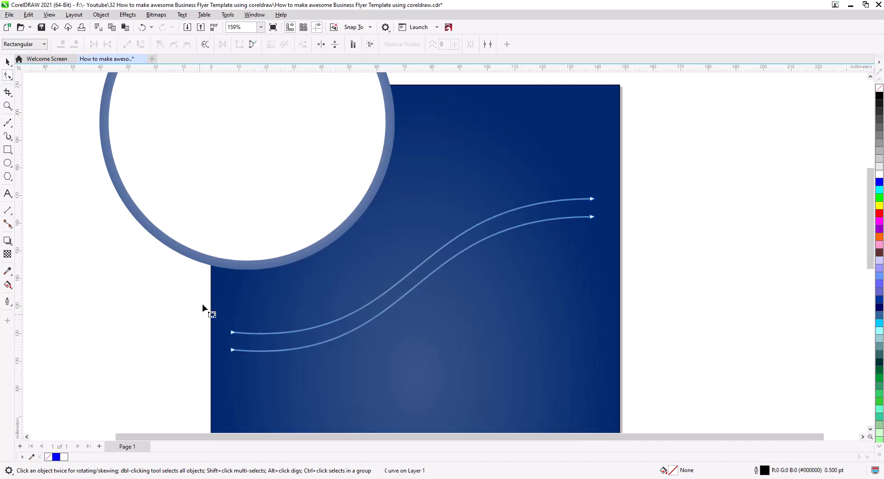
{"action": "left_click", "coordinate": [94, 44]}
{"action": "left_click", "coordinate": [599, 205]}
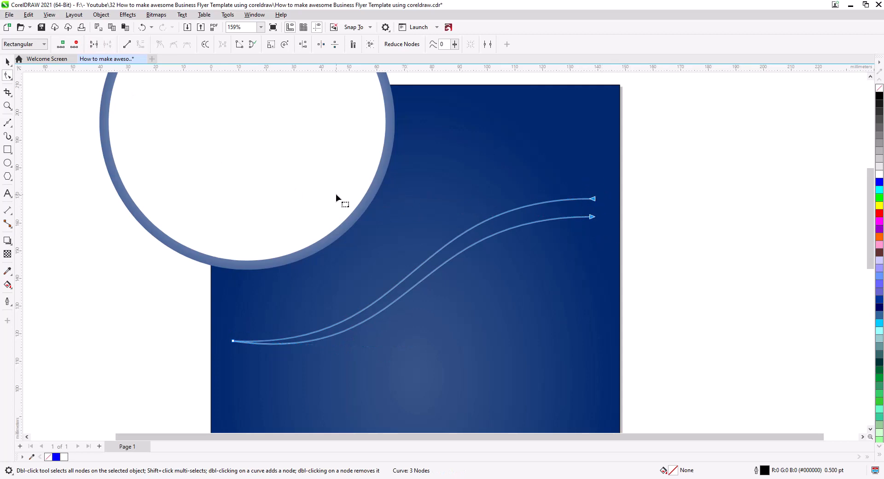
{"action": "left_click", "coordinate": [94, 46]}
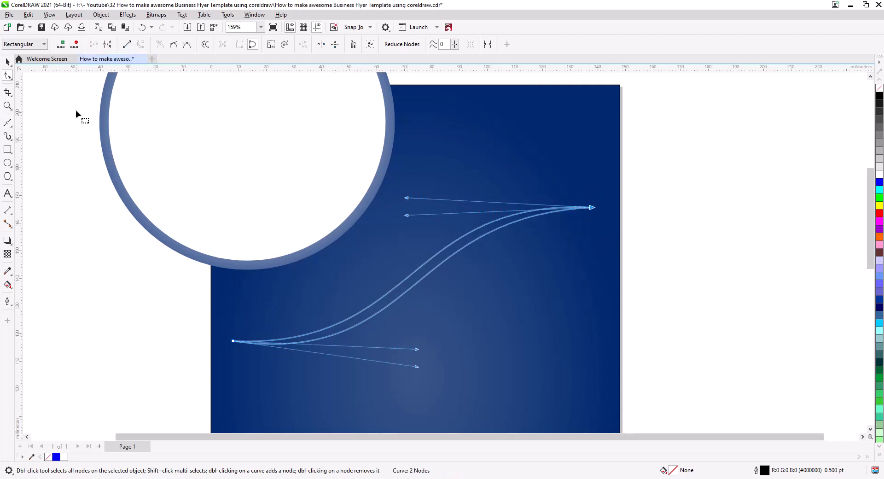
Fill the closed S-shape with white and widen it around its centre to about 140 mm
{"action": "left_click", "coordinate": [7, 61]}
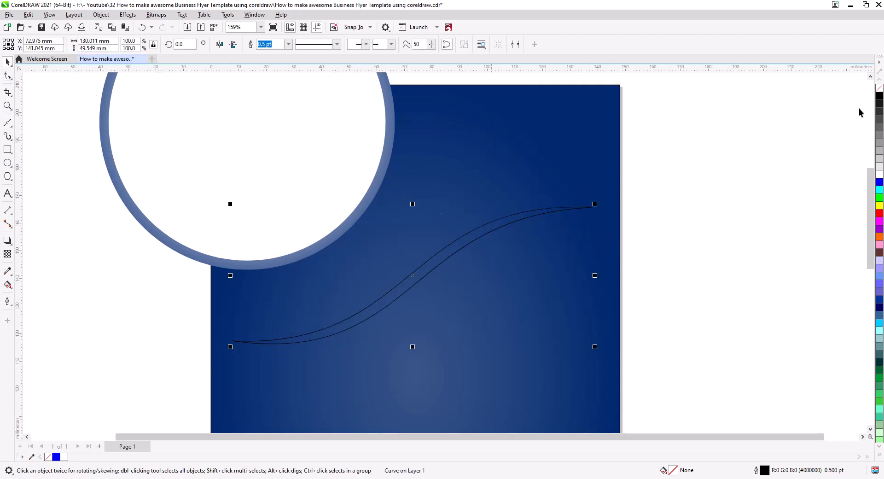
{"action": "left_click", "coordinate": [879, 174]}
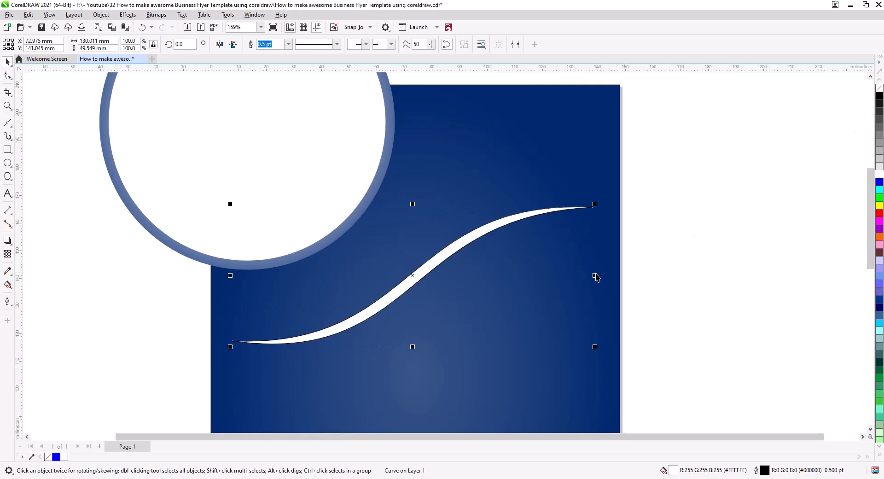
{"action": "left_click_drag", "start_coordinate": [596, 276], "coordinate": [609, 276]}
{"action": "left_click", "coordinate": [665, 257]}
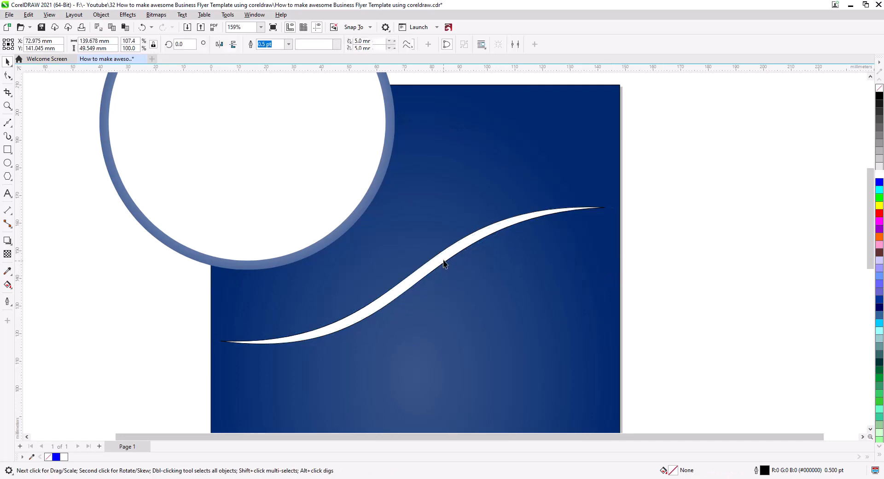
Move the white ribbon up to a centre Y of about 160 mm and rotate it to about 1.7°
{"action": "left_click_drag", "start_coordinate": [444, 263], "coordinate": [446, 224]}
{"action": "left_click", "coordinate": [458, 208]}
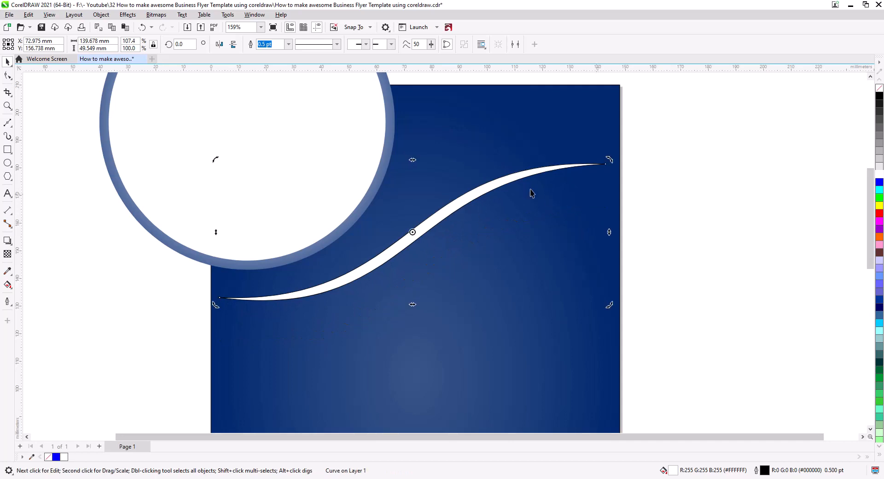
{"action": "left_click", "coordinate": [490, 183]}
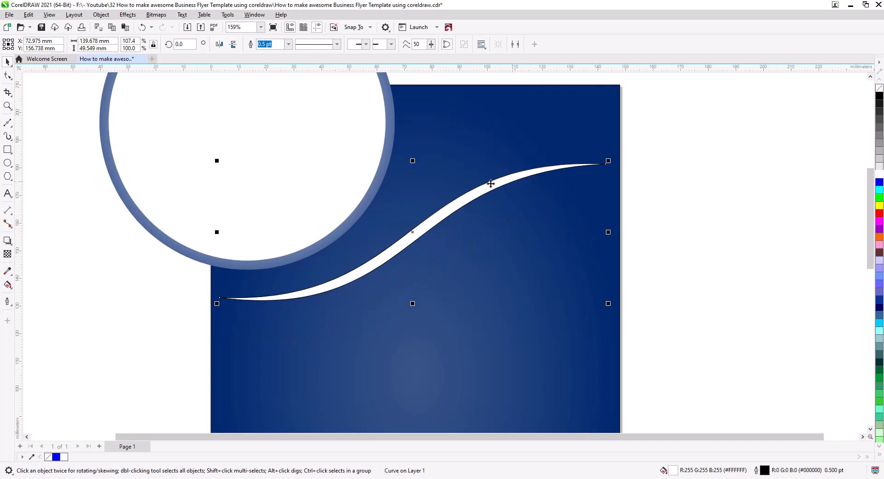
{"action": "left_click", "coordinate": [467, 193]}
{"action": "mouse_move", "coordinate": [609, 232]}
{"action": "left_mouse_down"}
{"action": "mouse_move", "coordinate": [603, 198]}
{"action": "mouse_move", "coordinate": [602, 213]}
{"action": "left_mouse_up"}
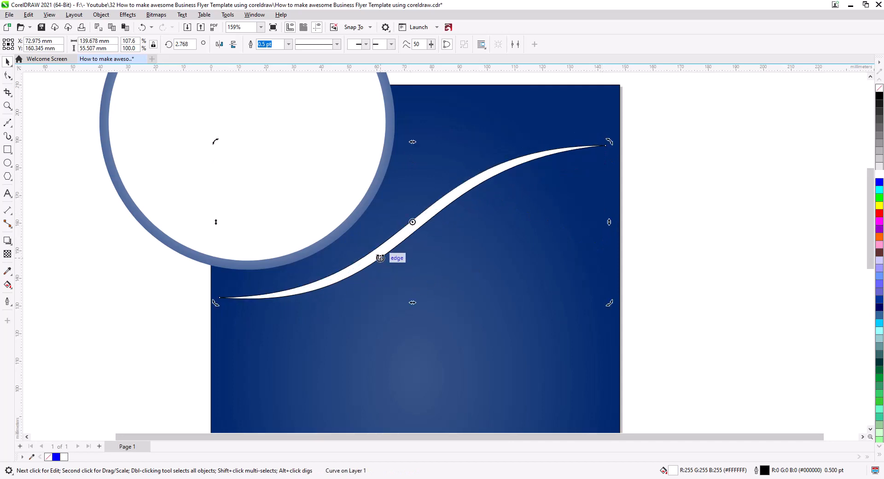
{"action": "left_click_drag", "start_coordinate": [385, 256], "coordinate": [378, 262]}
{"action": "key", "text": "Escape"}
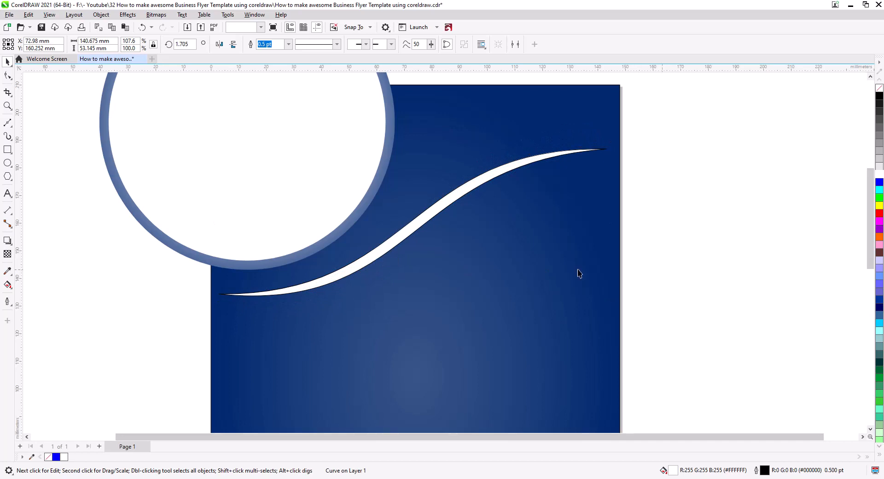
Copy the ribbon about 110 mm straight down, near the lower circle, and rotate the copy to about 358.8°
{"action": "scroll", "coordinate": [491, 254], "scroll_direction": "down", "scroll_amount": 2}
{"action": "scroll", "coordinate": [501, 284], "scroll_direction": "down", "scroll_amount": 3}
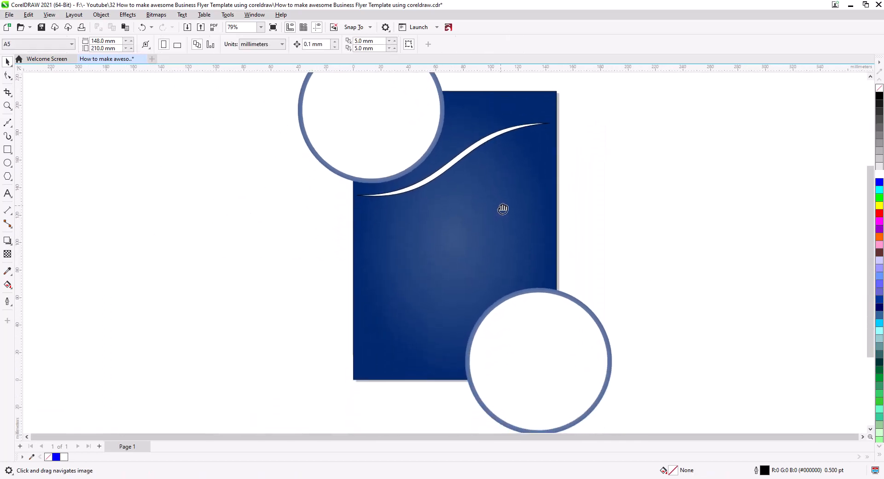
{"action": "left_click", "coordinate": [445, 174]}
{"action": "left_click_drag", "start_coordinate": [446, 180], "coordinate": [461, 320]}
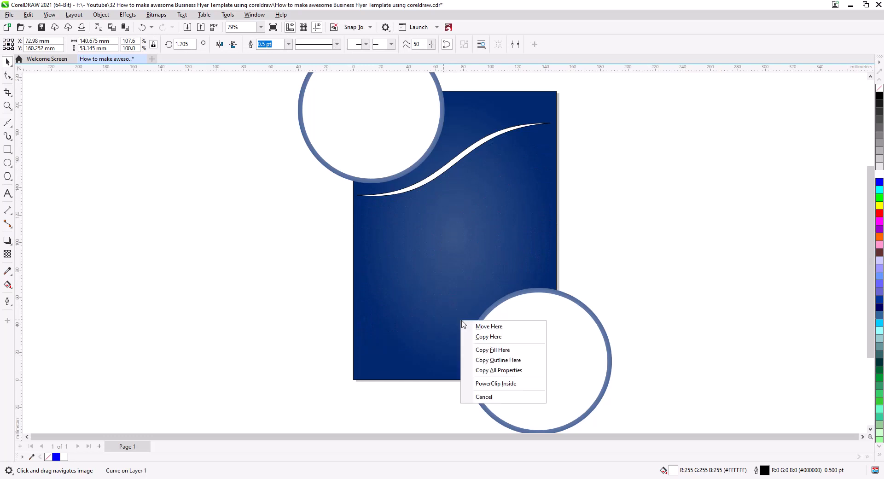
{"action": "left_click", "coordinate": [482, 337]}
{"action": "scroll", "coordinate": [474, 330], "scroll_direction": "up", "scroll_amount": 3}
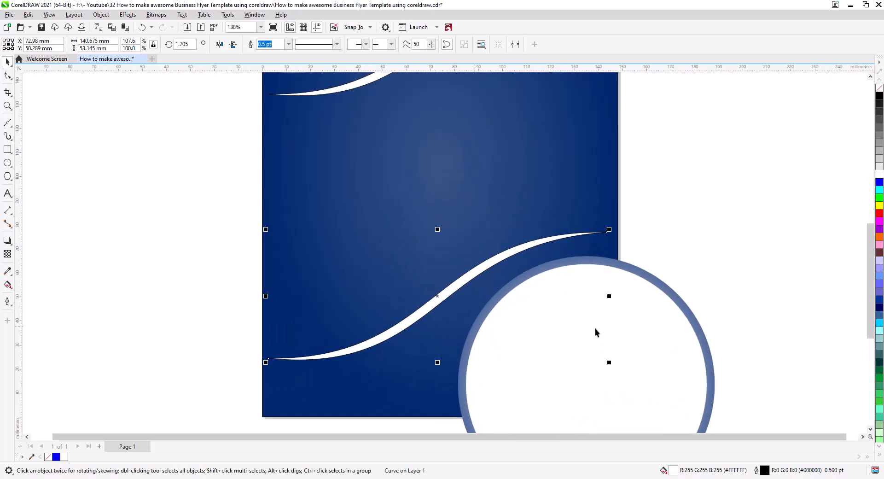
{"action": "left_click", "coordinate": [477, 273]}
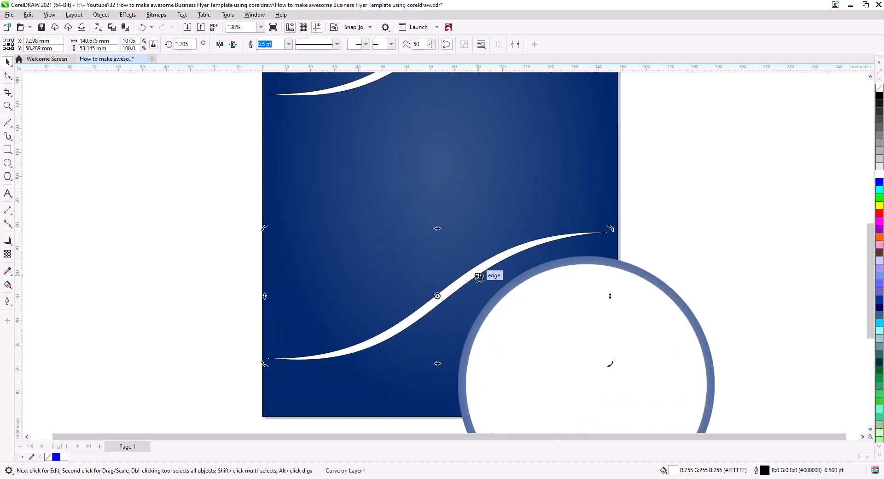
{"action": "left_click_drag", "start_coordinate": [609, 365], "coordinate": [610, 374]}
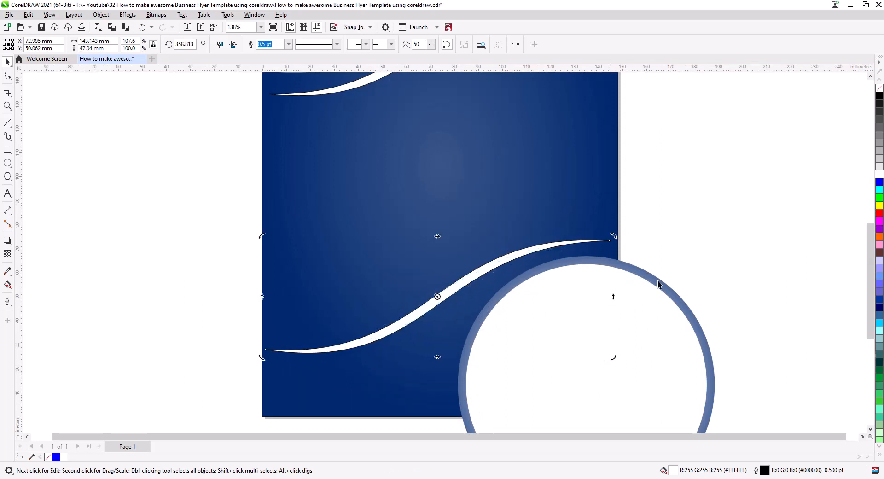
{"action": "left_click", "coordinate": [631, 228]}
Delete the upper ribbon and remove the outline from the lower one
{"action": "left_click", "coordinate": [352, 91]}
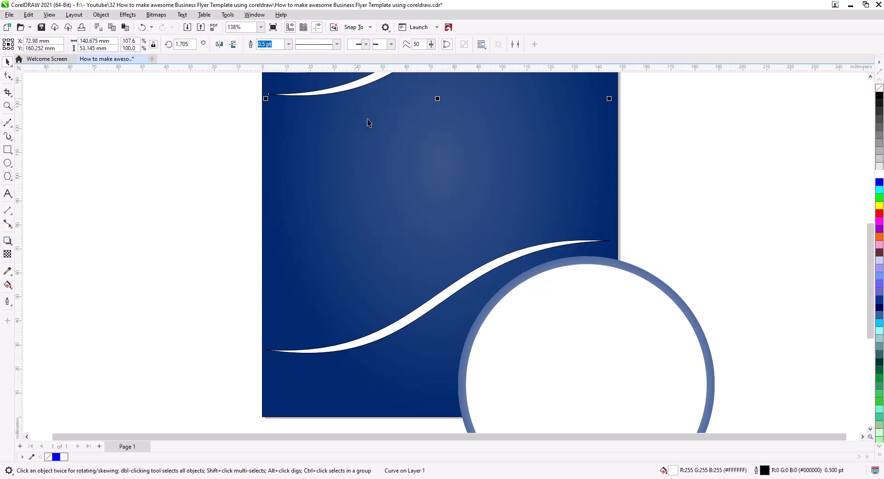
{"action": "key", "text": "Delete"}
{"action": "left_click", "coordinate": [428, 301]}
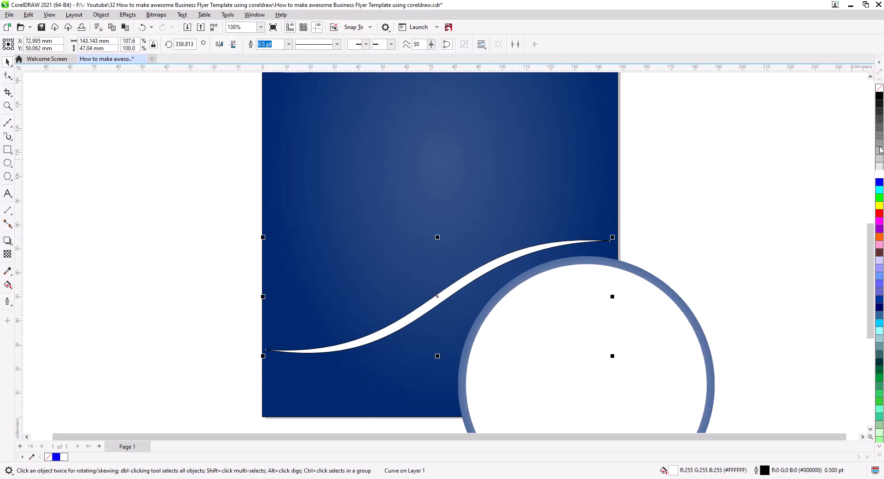
{"action": "right_click", "coordinate": [879, 92]}
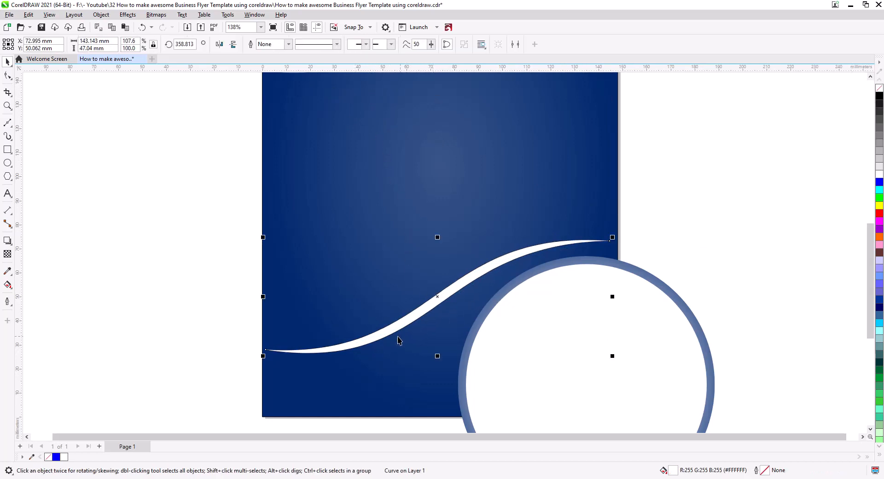
Rotate the ribbon to about 350.4° and position it so it runs along the upper edge of the lower circle
{"action": "left_click_drag", "start_coordinate": [399, 334], "coordinate": [399, 344]}
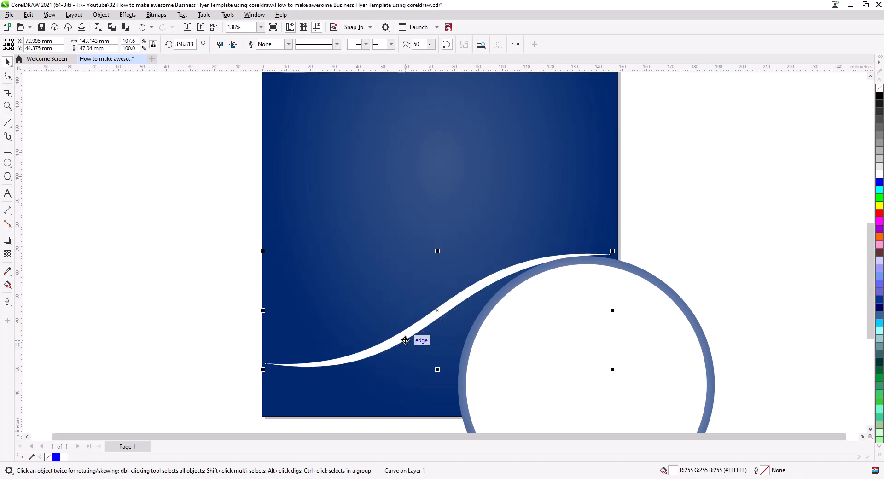
{"action": "left_click_drag", "start_coordinate": [405, 340], "coordinate": [405, 339]}
{"action": "left_click", "coordinate": [404, 339]}
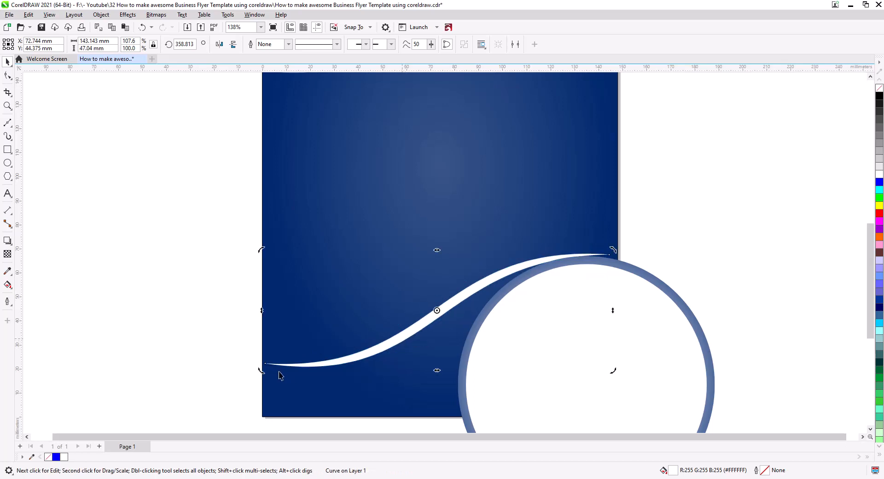
{"action": "left_click_drag", "start_coordinate": [262, 372], "coordinate": [257, 343]}
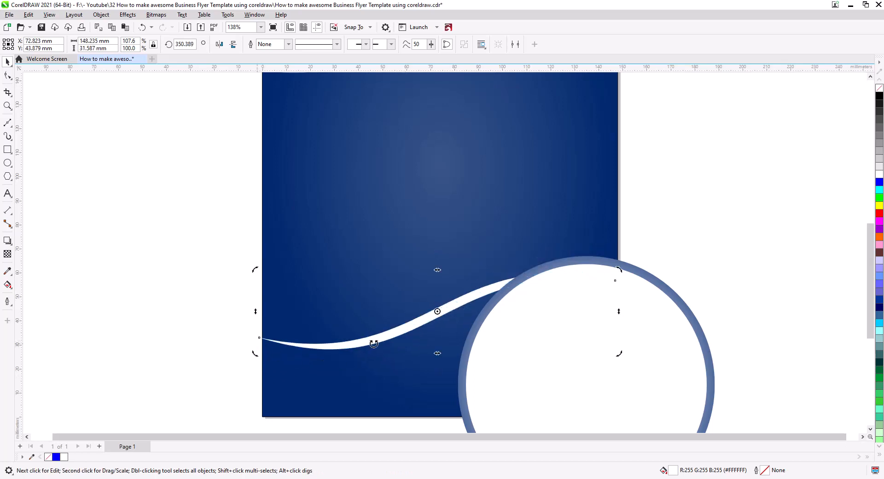
{"action": "left_click_drag", "start_coordinate": [390, 339], "coordinate": [399, 311]}
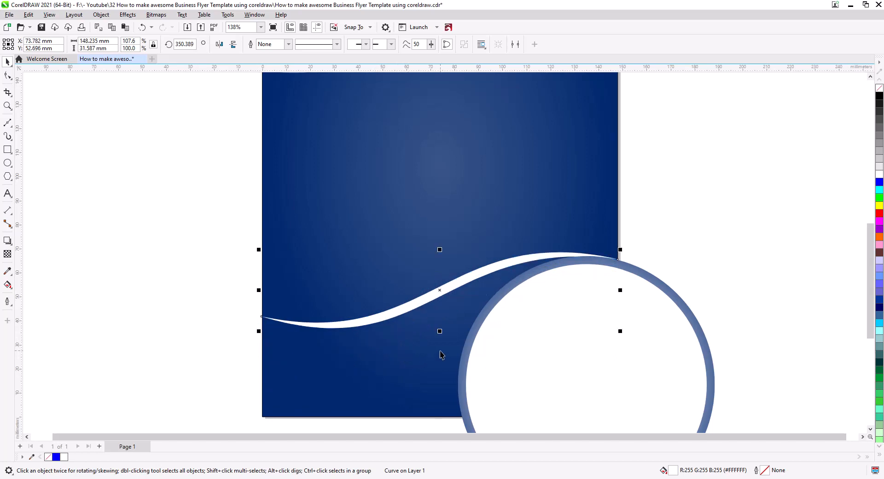
Centre the ribbon horizontally on the background rectangle
{"action": "left_click", "coordinate": [393, 375], "text": "shift"}
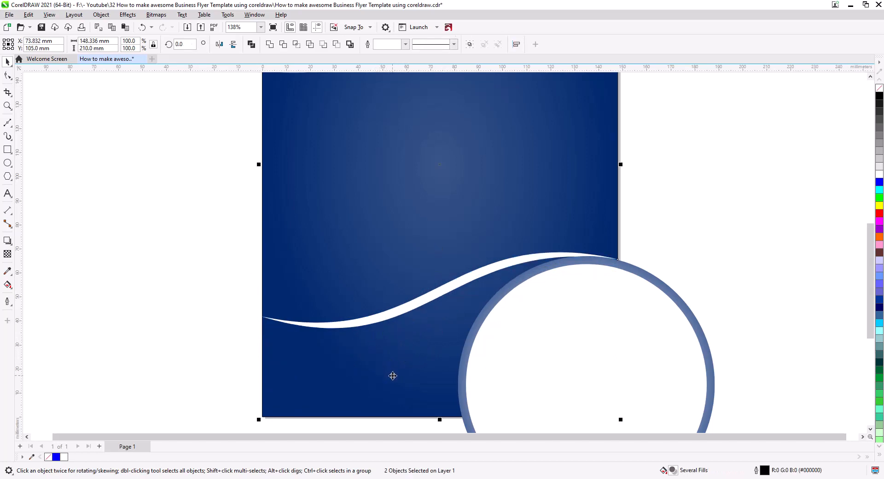
{"action": "key", "text": "c"}
{"action": "left_click", "coordinate": [654, 209]}
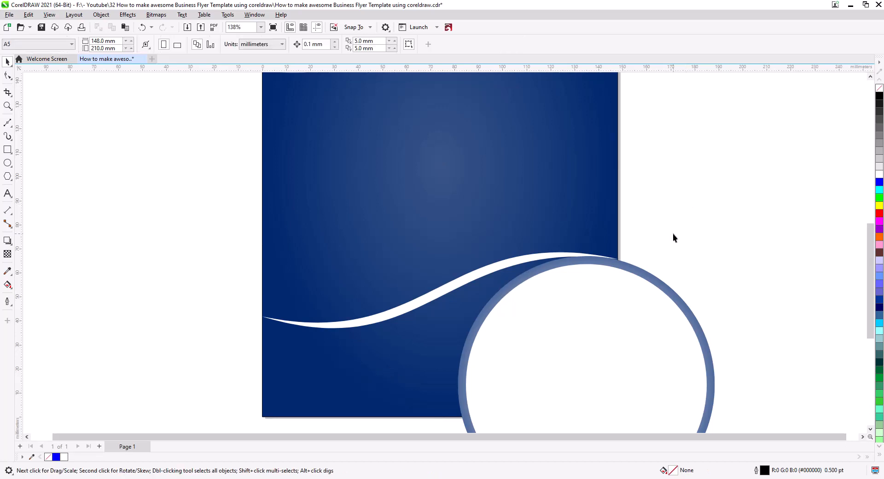
Copy the ribbon straight up to a centre Y of about 155.4 mm, just under the upper circle, and send it one level back
{"action": "scroll", "coordinate": [599, 276], "scroll_direction": "up", "scroll_amount": 2}
{"action": "left_click_drag", "start_coordinate": [502, 347], "coordinate": [499, 92]}
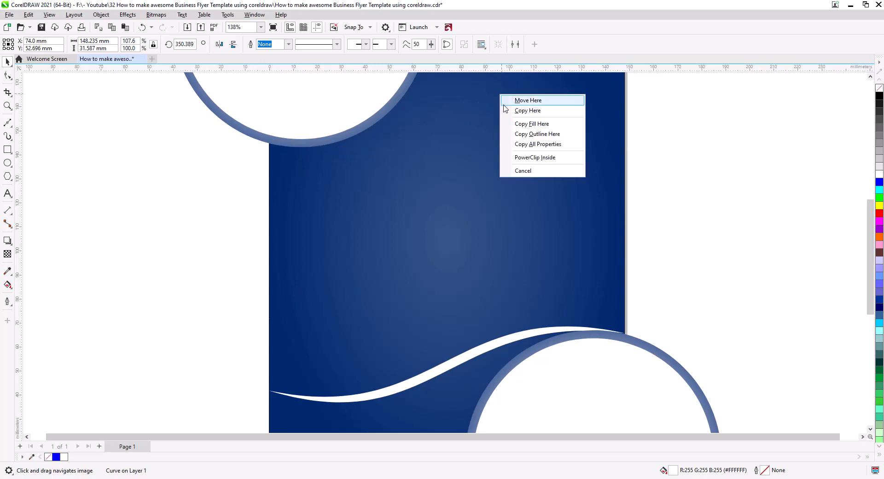
{"action": "left_click", "coordinate": [517, 111]}
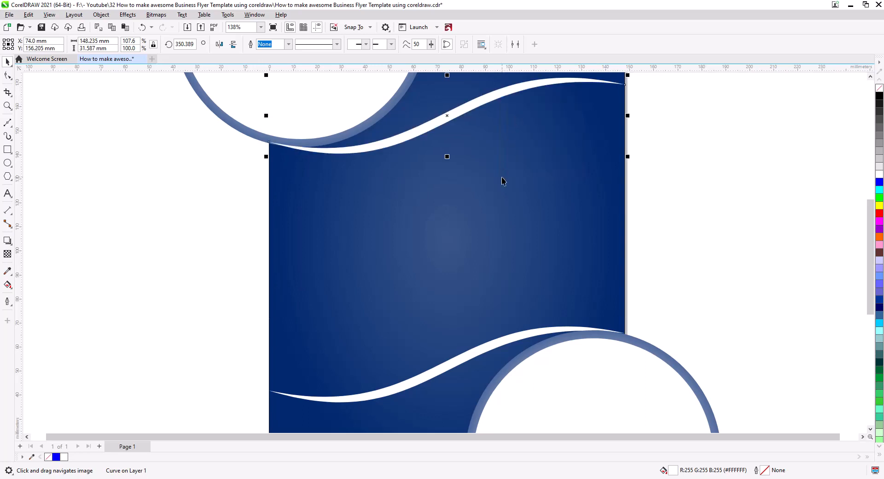
{"action": "key", "text": "ctrl+Page_Down"}
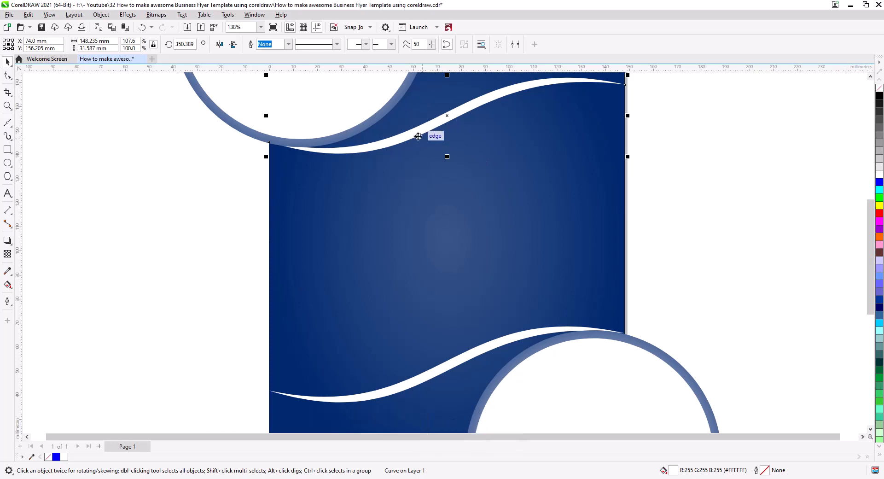
{"action": "left_click_drag", "start_coordinate": [415, 131], "coordinate": [415, 138]}
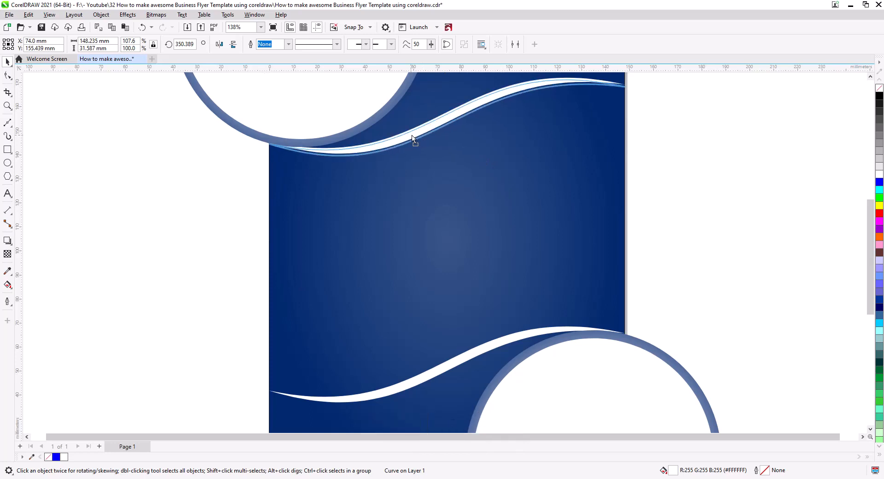
{"action": "left_click", "coordinate": [705, 187]}
Apply a black drop shadow with opacity 84 to the circle group and both ribbons, cast slightly down and to the right
{"action": "scroll", "coordinate": [600, 224], "scroll_direction": "down", "scroll_amount": 4}
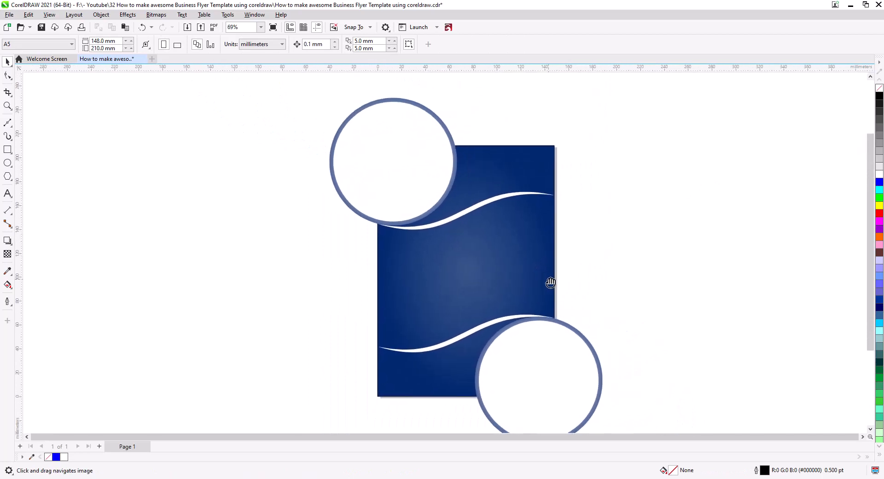
{"action": "scroll", "coordinate": [591, 254], "scroll_direction": "up", "scroll_amount": 2}
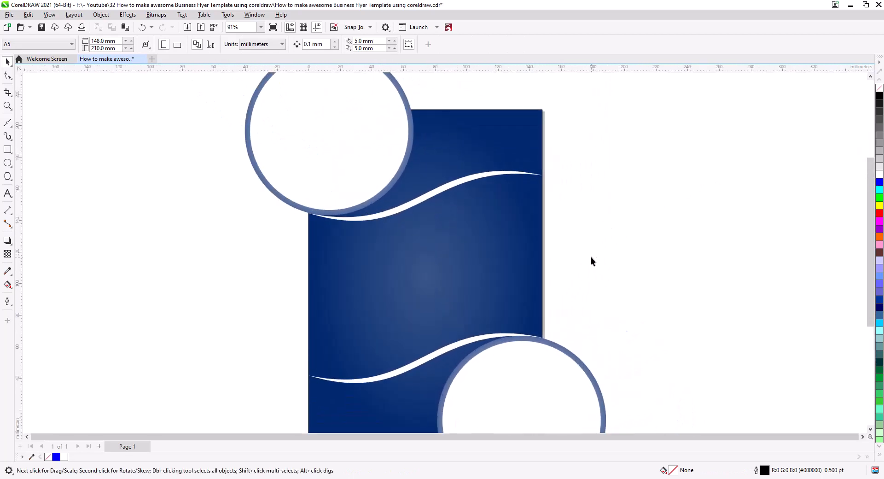
{"action": "left_click_drag", "start_coordinate": [593, 270], "coordinate": [662, 254]}
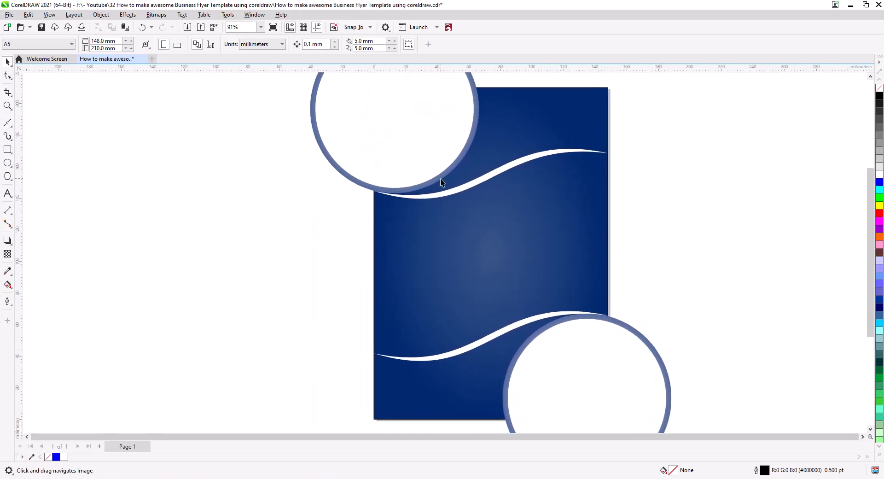
{"action": "left_click", "coordinate": [456, 247]}
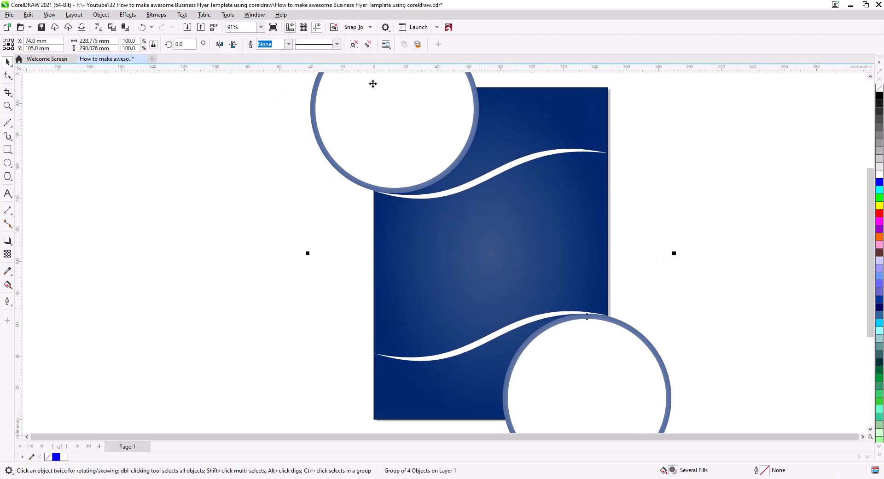
{"action": "left_click", "coordinate": [265, 238]}
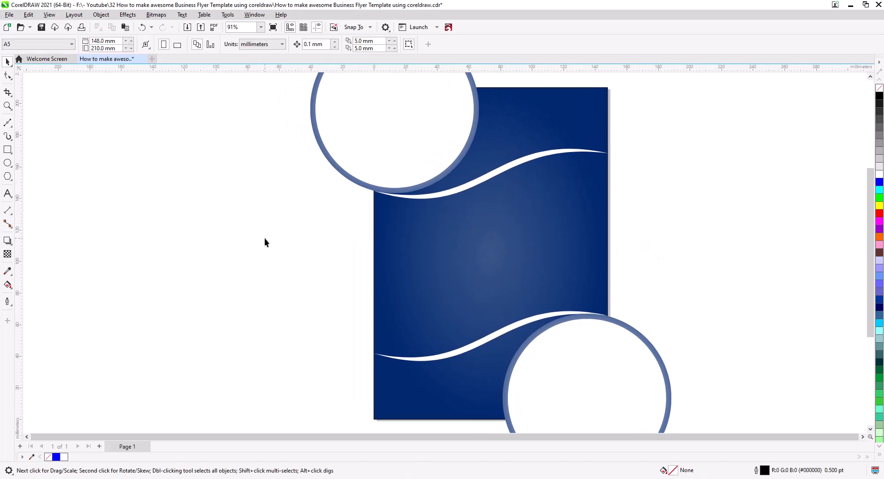
{"action": "left_click", "coordinate": [452, 176]}
{"action": "left_click", "coordinate": [459, 194], "text": "shift"}
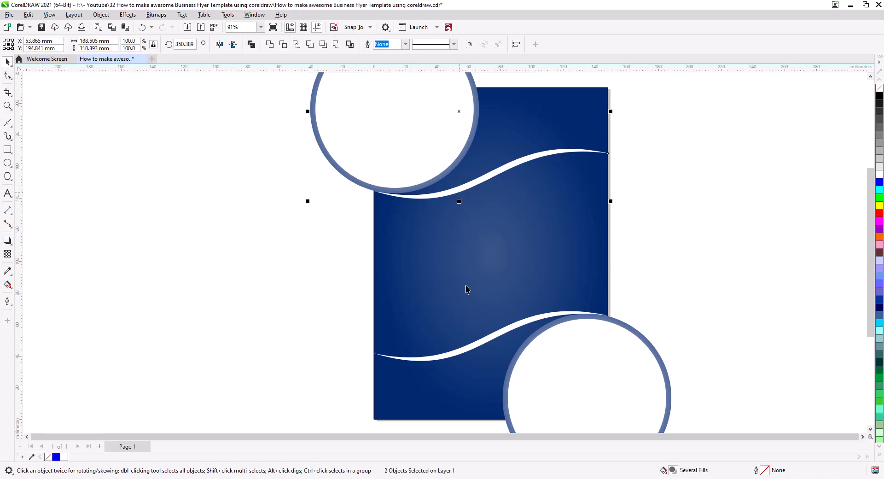
{"action": "left_click", "coordinate": [480, 347], "text": "shift"}
{"action": "left_click", "coordinate": [7, 241]}
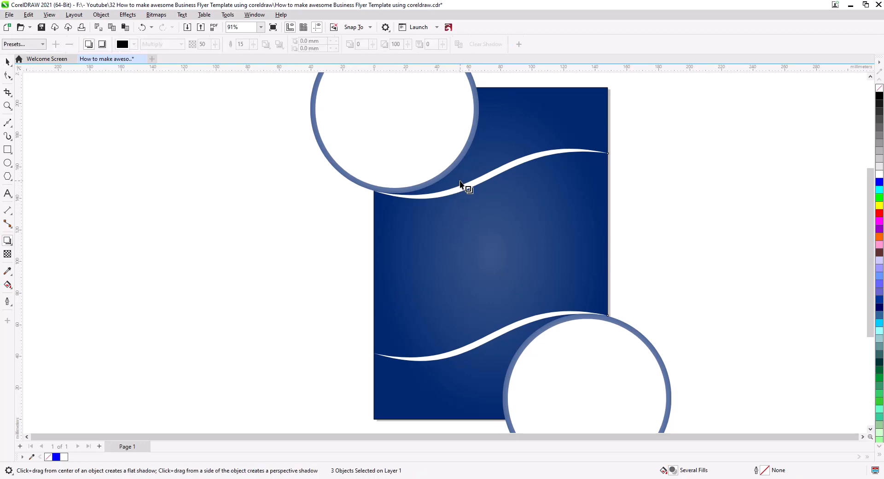
{"action": "left_click_drag", "start_coordinate": [462, 187], "coordinate": [551, 364]}
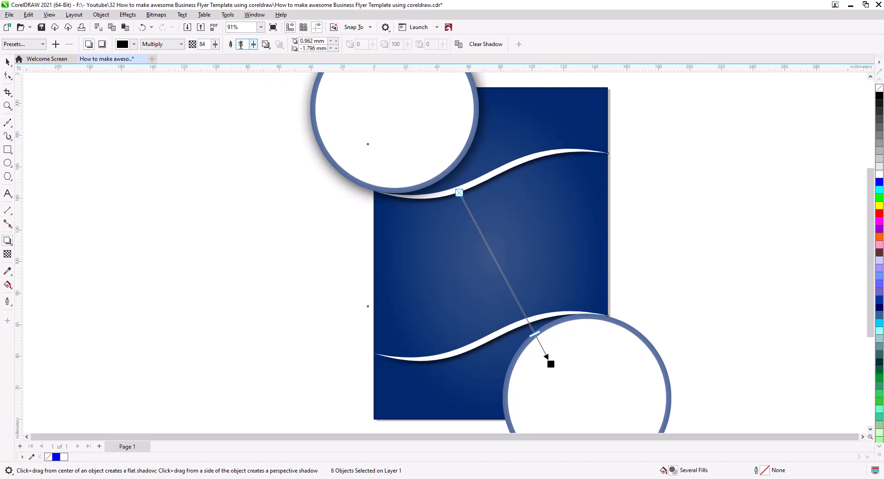
Set the feathering of the drop shadows to 20
{"action": "type", "text": "20"}
{"action": "key", "text": "Return"}
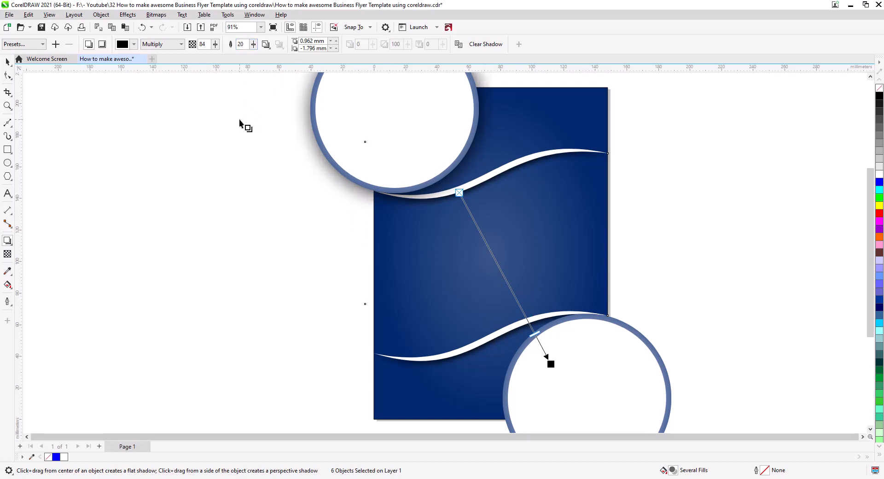
{"action": "left_click", "coordinate": [7, 62]}
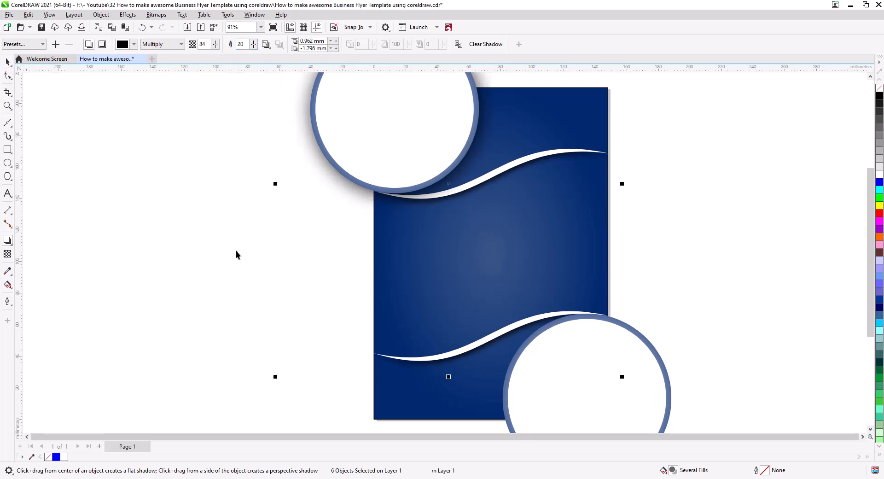
PowerClip both circles and both ribbons with their shadows inside the blue background rectangle
{"action": "scroll", "coordinate": [272, 265], "scroll_direction": "down", "scroll_amount": 1}
{"action": "left_click_drag", "start_coordinate": [286, 287], "coordinate": [288, 302]}
{"action": "left_click", "coordinate": [290, 302]}
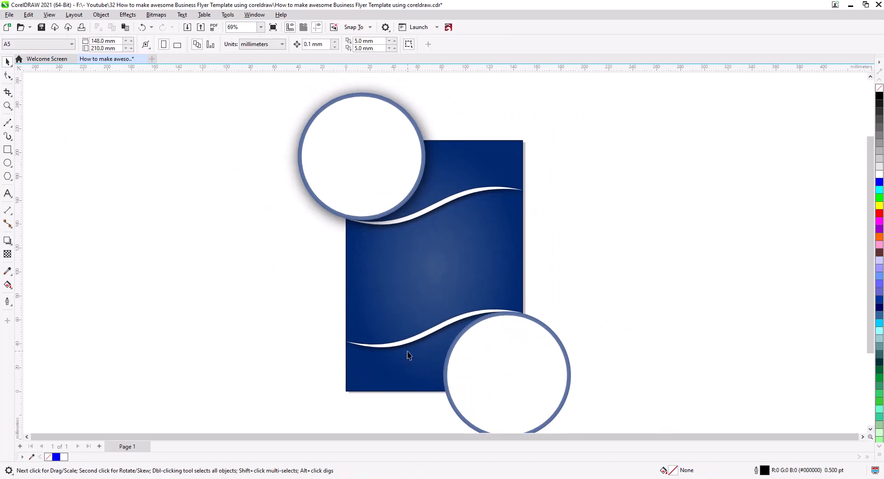
{"action": "left_click_drag", "start_coordinate": [416, 358], "coordinate": [417, 329]}
{"action": "scroll", "coordinate": [419, 330], "scroll_direction": "down", "scroll_amount": 1}
{"action": "left_click_drag", "start_coordinate": [597, 409], "coordinate": [249, 103]}
{"action": "left_click", "coordinate": [485, 174], "text": "shift"}
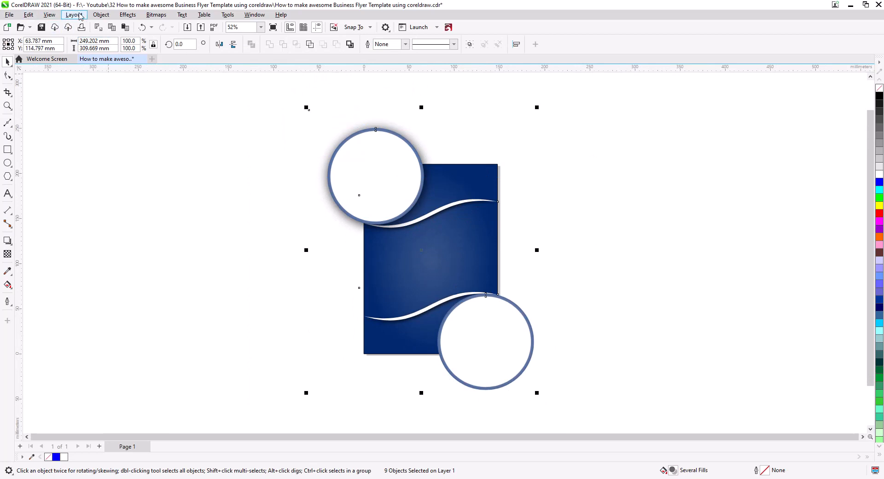
{"action": "left_click", "coordinate": [101, 15]}
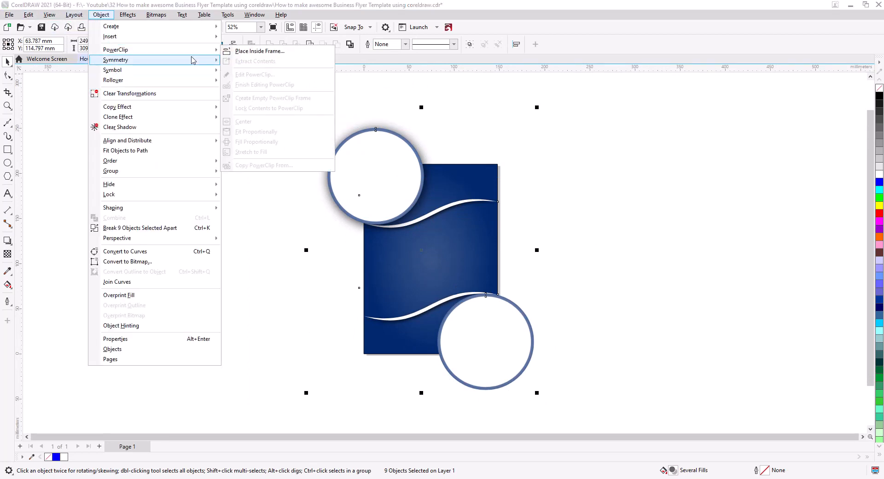
{"action": "mouse_move", "coordinate": [115, 50]}
{"action": "left_click", "coordinate": [258, 49]}
{"action": "left_click", "coordinate": [463, 175]}
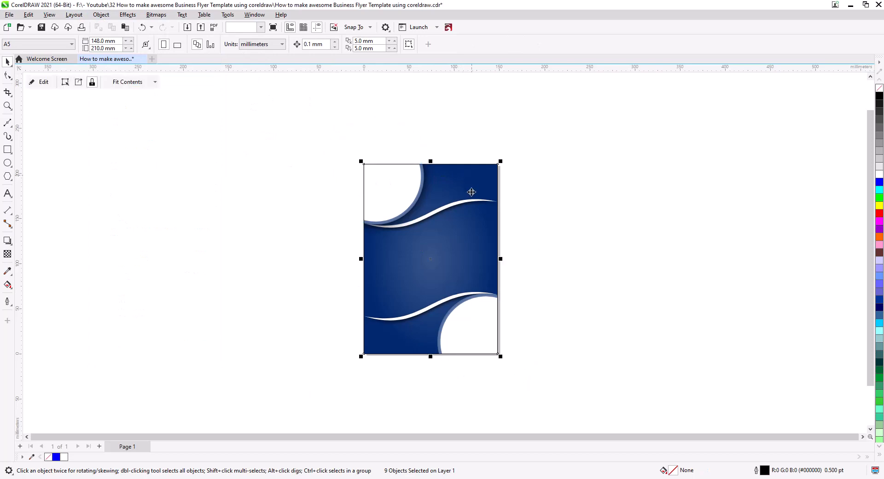
Add artistic text reading "Your Text" and "Here" on two lines beside the flyer's upper part, in 24 pt Arial
{"action": "scroll", "coordinate": [531, 312], "scroll_direction": "up", "scroll_amount": 4}
{"action": "left_click_drag", "start_coordinate": [491, 273], "coordinate": [679, 391]}
{"action": "left_click", "coordinate": [707, 248]}
{"action": "left_click_drag", "start_coordinate": [720, 207], "coordinate": [687, 258]}
{"action": "scroll", "coordinate": [673, 300], "scroll_direction": "down", "scroll_amount": 1}
{"action": "left_click_drag", "start_coordinate": [673, 300], "coordinate": [696, 339]}
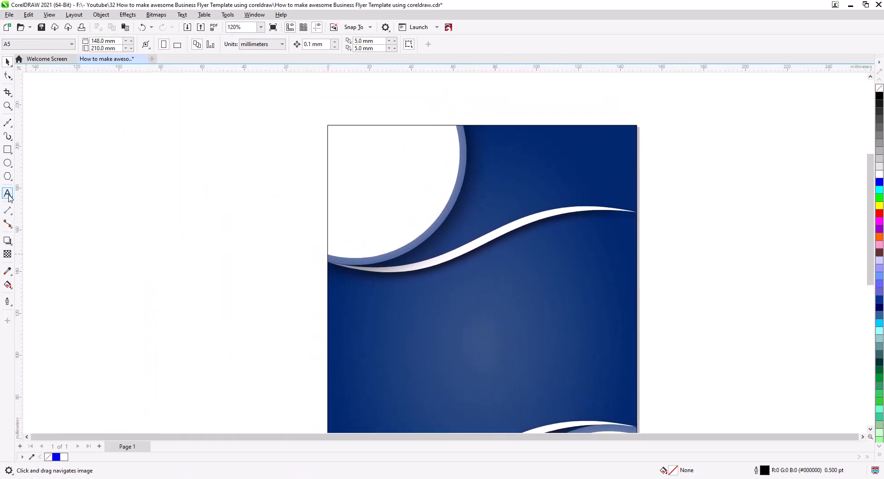
{"action": "left_click", "coordinate": [211, 198]}
{"action": "type", "text": "You"}
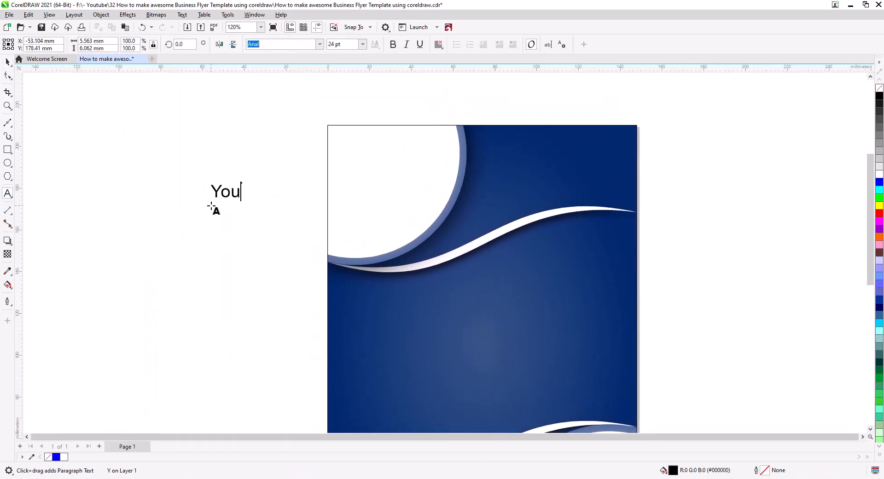
{"action": "type", "text": "r Text"}
{"action": "left_click", "coordinate": [212, 207]}
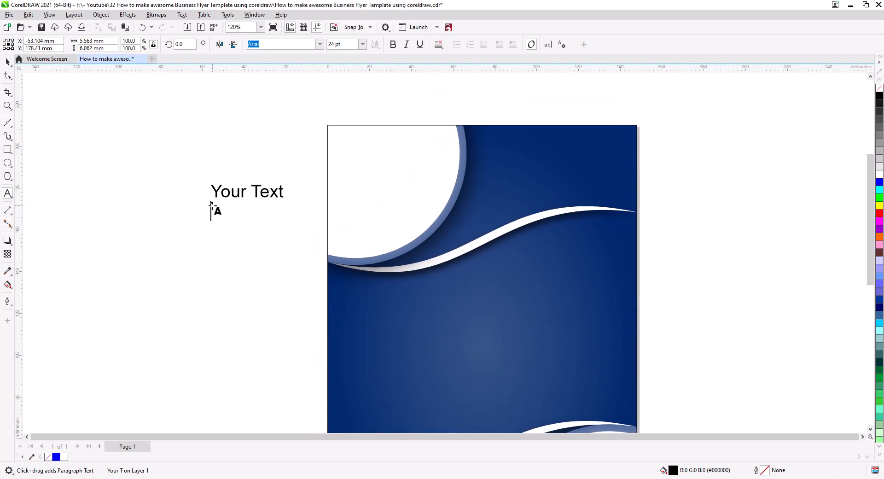
{"action": "type", "text": "Here"}
{"action": "left_click", "coordinate": [8, 61]}
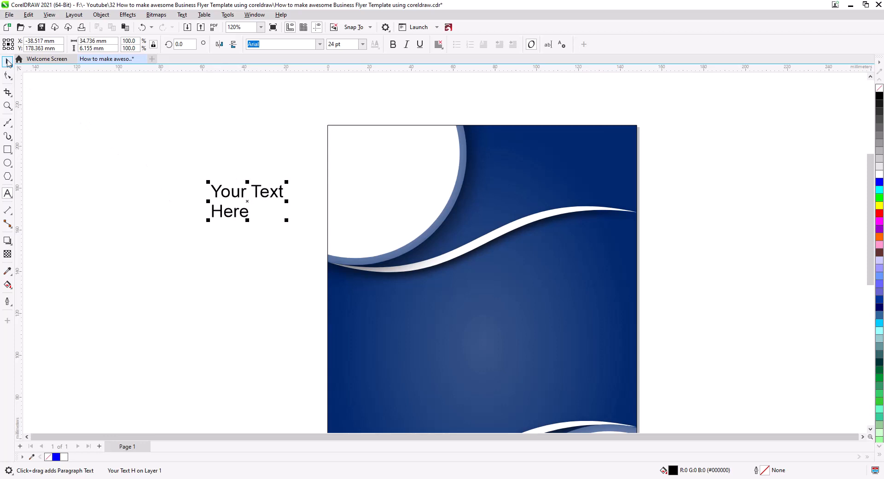
Centre-align and bold the "Your Text Here" text and place it inside the upper white circle, centred at about X 26.7, Y 181.6 mm
{"action": "left_click", "coordinate": [438, 45]}
{"action": "left_click", "coordinate": [449, 77]}
{"action": "left_click_drag", "start_coordinate": [241, 197], "coordinate": [378, 178]}
{"action": "key", "text": "Escape"}
{"action": "left_click", "coordinate": [400, 181]}
{"action": "left_click", "coordinate": [392, 44]}
{"action": "key", "text": "Escape"}
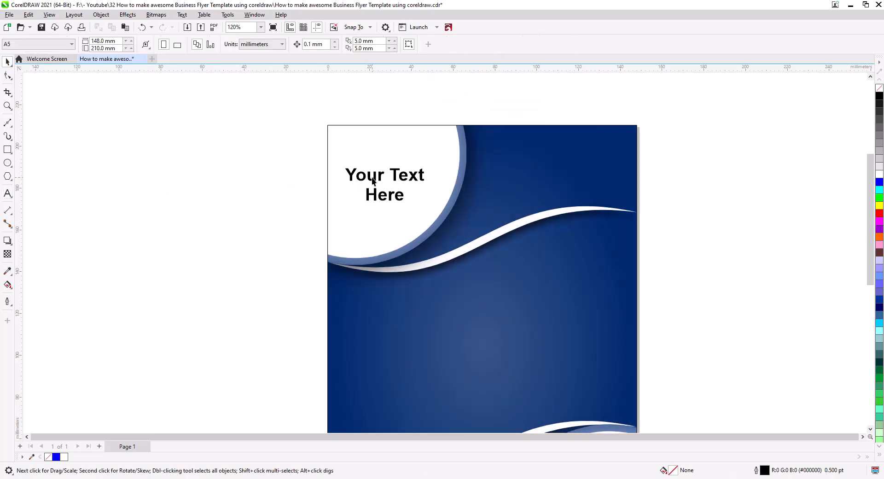
{"action": "left_click", "coordinate": [373, 180]}
{"action": "left_click", "coordinate": [304, 205]}
{"action": "left_click", "coordinate": [380, 191]}
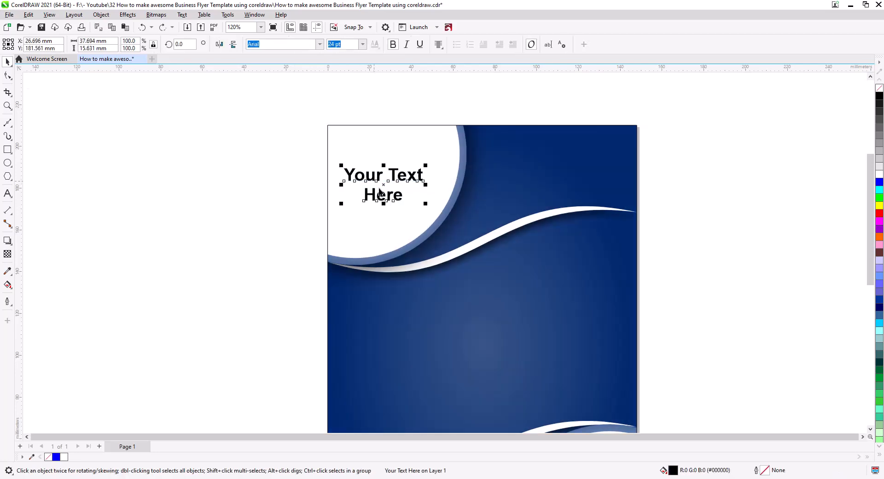
{"action": "key", "text": "Escape"}
Copy the circle's text to about X 103.6, Y 115.4 mm between the ribbons and replace its wording with "Business Flyer" above "Template"
{"action": "left_click_drag", "start_coordinate": [380, 259], "coordinate": [345, 208]}
{"action": "left_click_drag", "start_coordinate": [366, 131], "coordinate": [518, 263]}
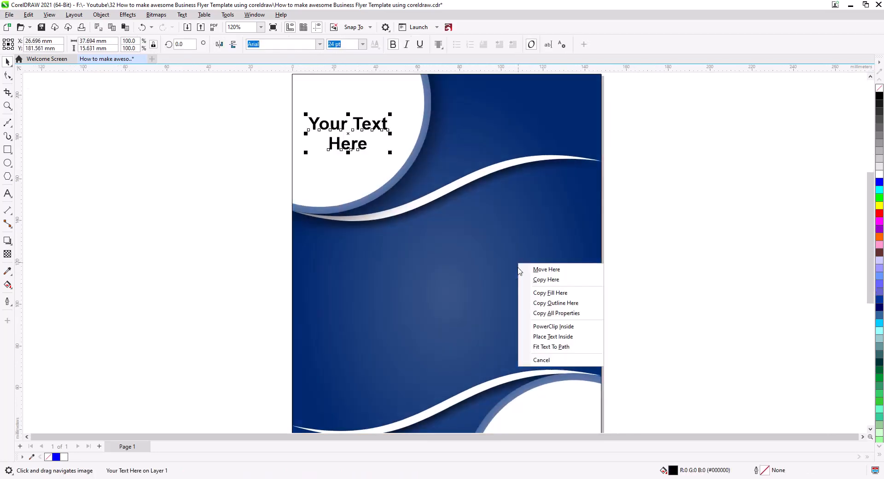
{"action": "left_click", "coordinate": [525, 280]}
{"action": "double_click", "coordinate": [497, 269]}
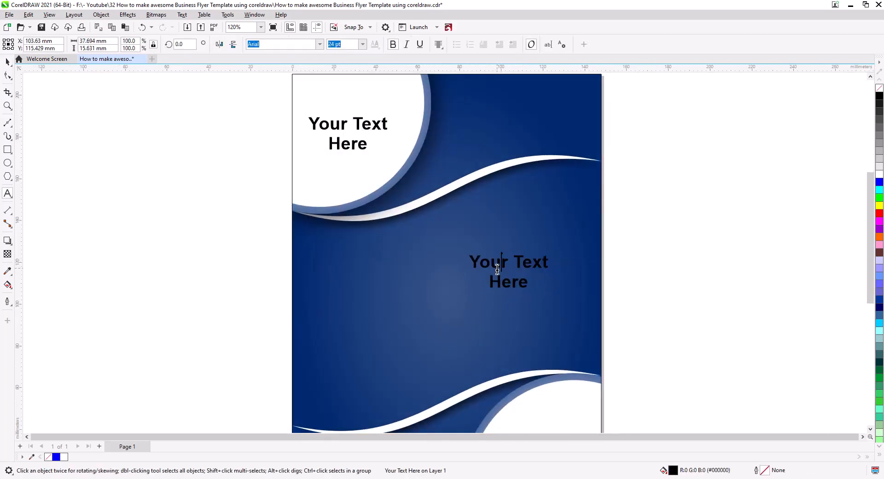
{"action": "key", "text": "ctrl+a"}
{"action": "type", "text": "Business Flyer Template"}
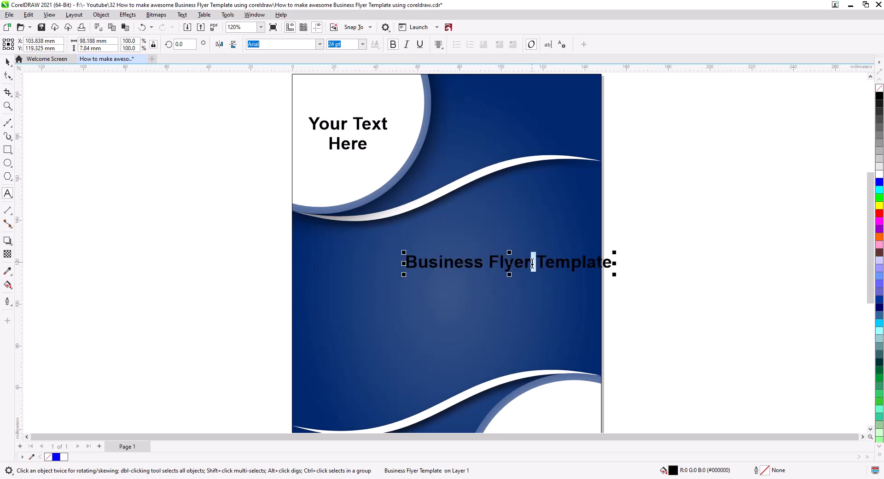
{"action": "key", "text": "Return"}
Set the "Business Flyer" line to 14 pt and change the "Template" line to uppercase
{"action": "triple_click", "coordinate": [497, 262]}
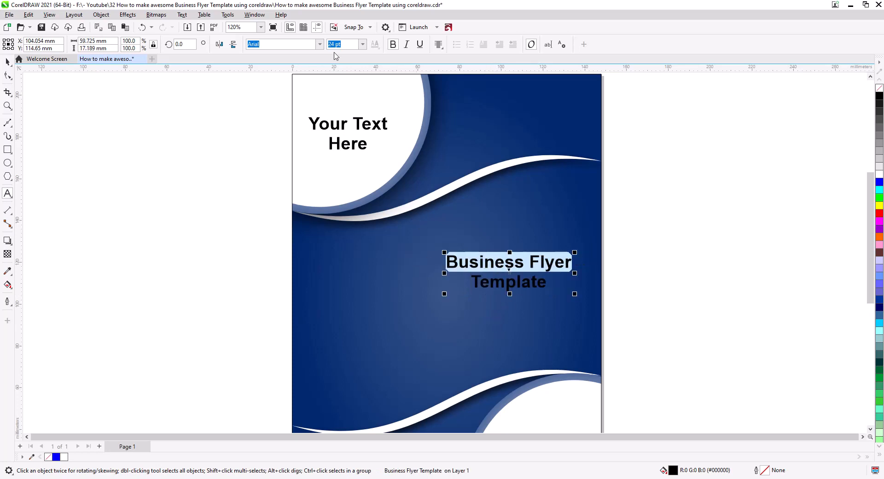
{"action": "left_click", "coordinate": [363, 44]}
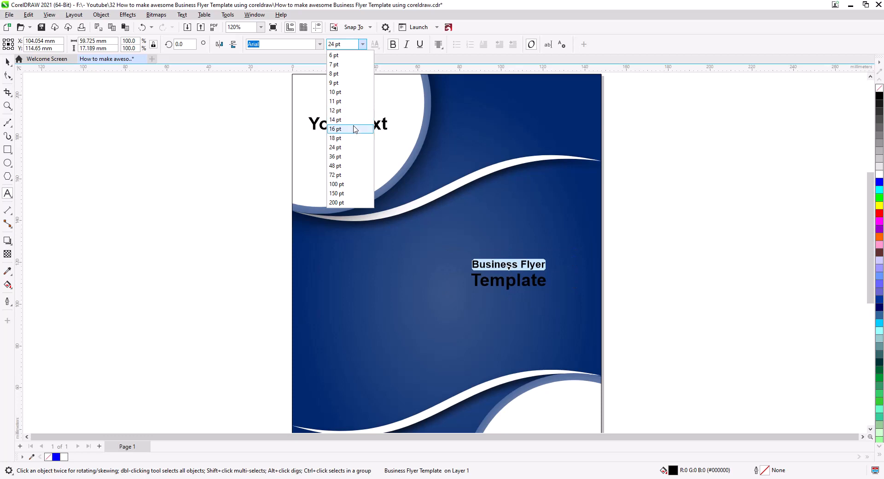
{"action": "left_click", "coordinate": [335, 120]}
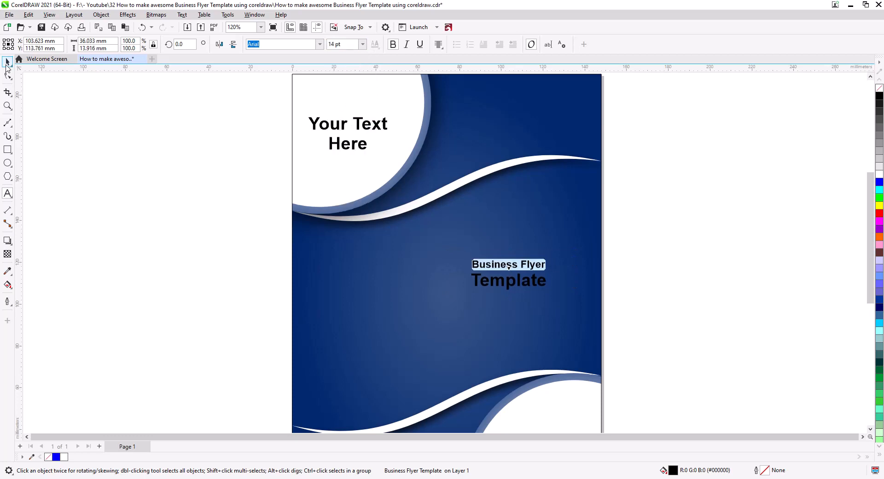
{"action": "triple_click", "coordinate": [510, 282]}
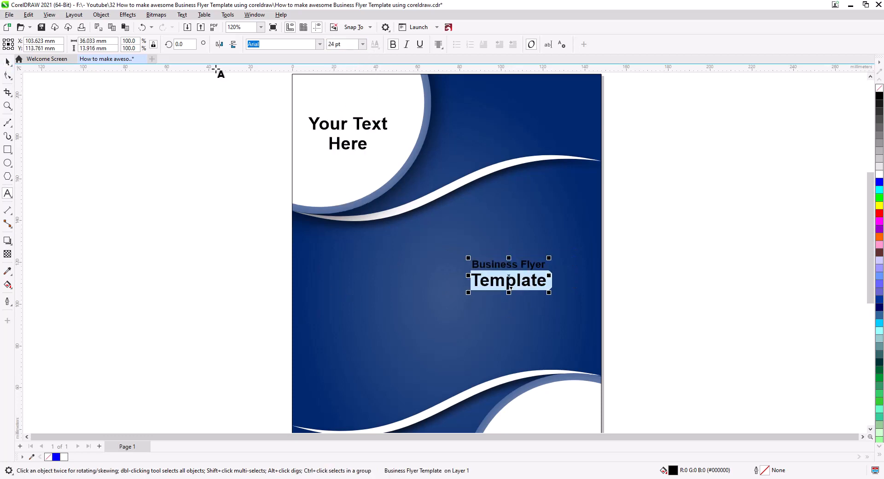
{"action": "left_click", "coordinate": [183, 15]}
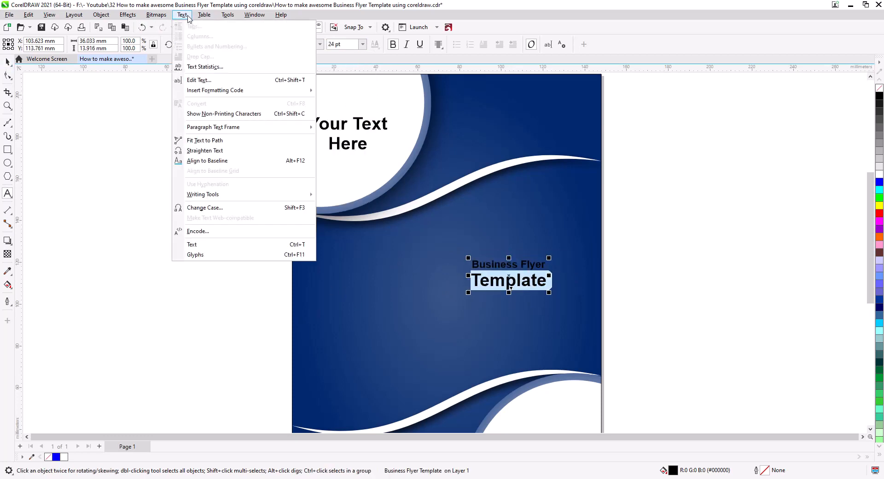
{"action": "left_click", "coordinate": [205, 207]}
{"action": "left_click", "coordinate": [431, 271]}
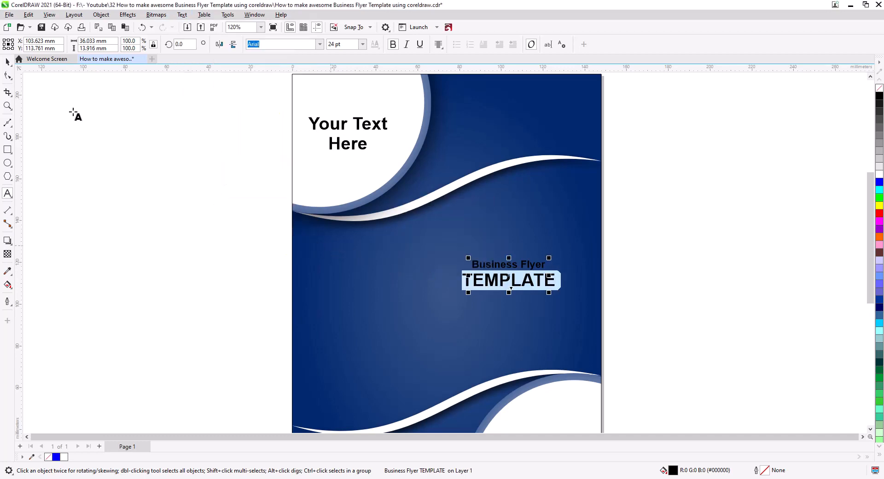
Enlarge the title text to about 60 × 17 mm, centre it at about X 100.3, Y 111.5 mm and fill it white
{"action": "left_click", "coordinate": [7, 61]}
{"action": "left_click_drag", "start_coordinate": [460, 289], "coordinate": [443, 306]}
{"action": "left_click_drag", "start_coordinate": [508, 282], "coordinate": [500, 293]}
{"action": "left_click", "coordinate": [880, 175]}
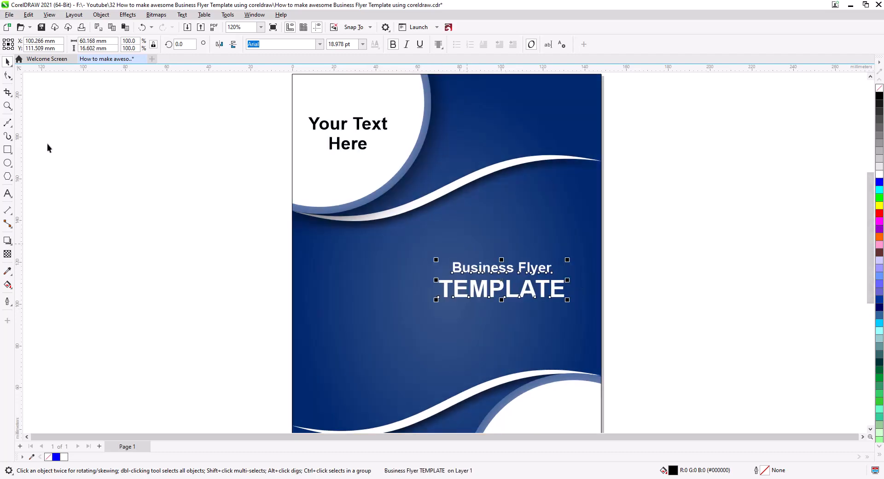
Increase the line spacing between "Business Flyer" and "TEMPLATE" slightly and shift the title text up a little
{"action": "left_click", "coordinate": [8, 75]}
{"action": "left_click_drag", "start_coordinate": [436, 300], "coordinate": [436, 309]}
{"action": "key", "text": "space"}
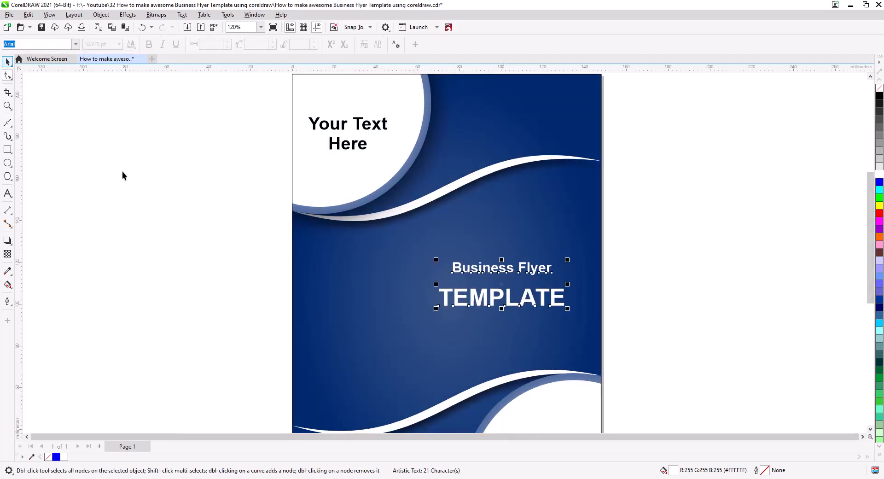
{"action": "left_click_drag", "start_coordinate": [487, 271], "coordinate": [488, 256]}
{"action": "key", "text": "Escape"}
Remove the outline from the background rectangle
{"action": "scroll", "coordinate": [501, 221], "scroll_direction": "down", "scroll_amount": 2}
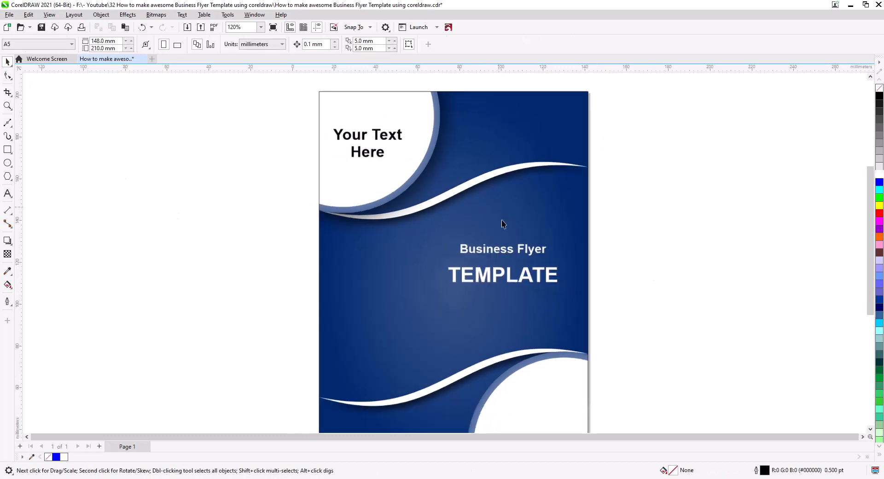
{"action": "left_click_drag", "start_coordinate": [544, 291], "coordinate": [533, 249]}
{"action": "left_click", "coordinate": [515, 91]}
{"action": "right_click", "coordinate": [879, 88]}
{"action": "left_click", "coordinate": [747, 162]}
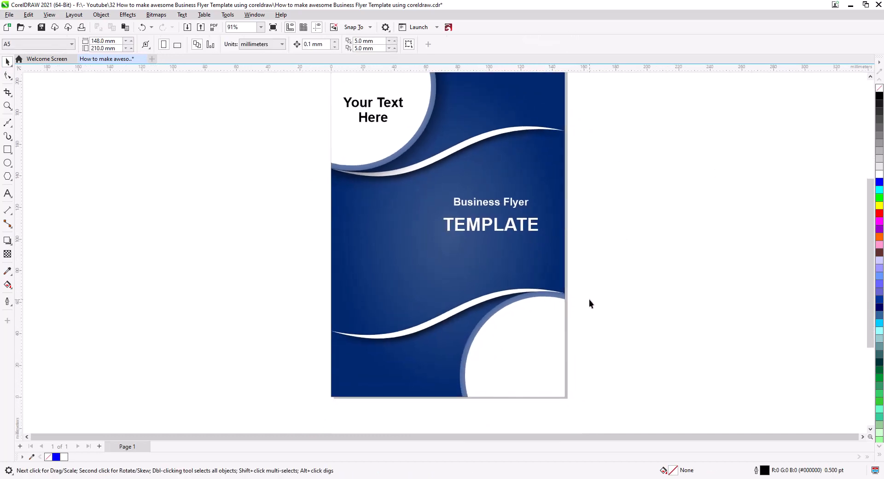
Inside the PowerClip, give the lower ringed circle a black perspective drop shadow at 272° with opacity 100, and finish editing the contents
{"action": "left_click", "coordinate": [466, 309]}
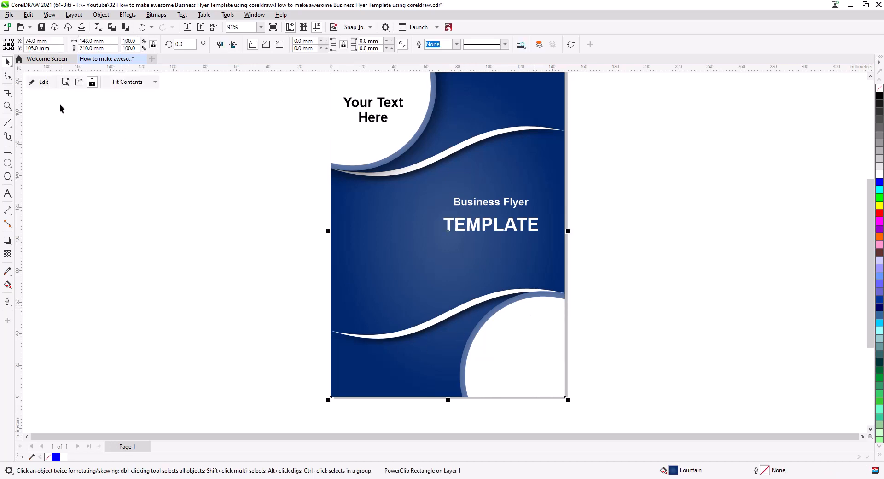
{"action": "left_click", "coordinate": [41, 82]}
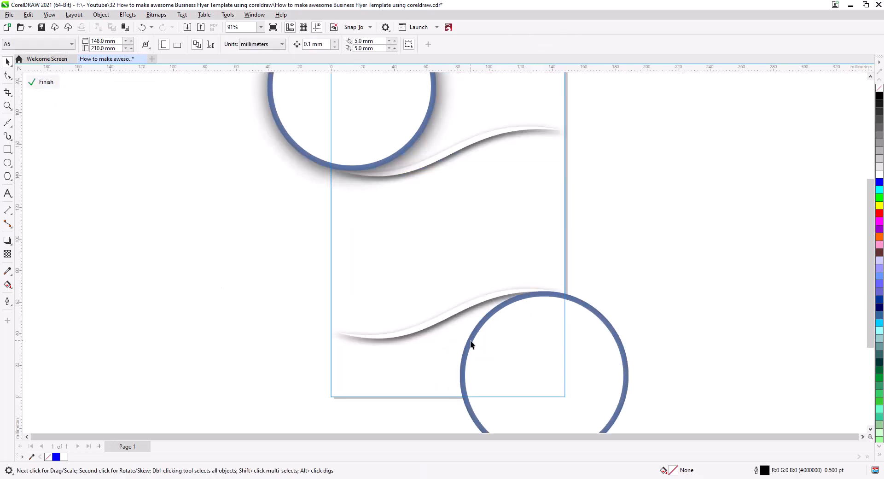
{"action": "left_click", "coordinate": [470, 340]}
{"action": "left_click_drag", "start_coordinate": [250, 319], "coordinate": [211, 233]}
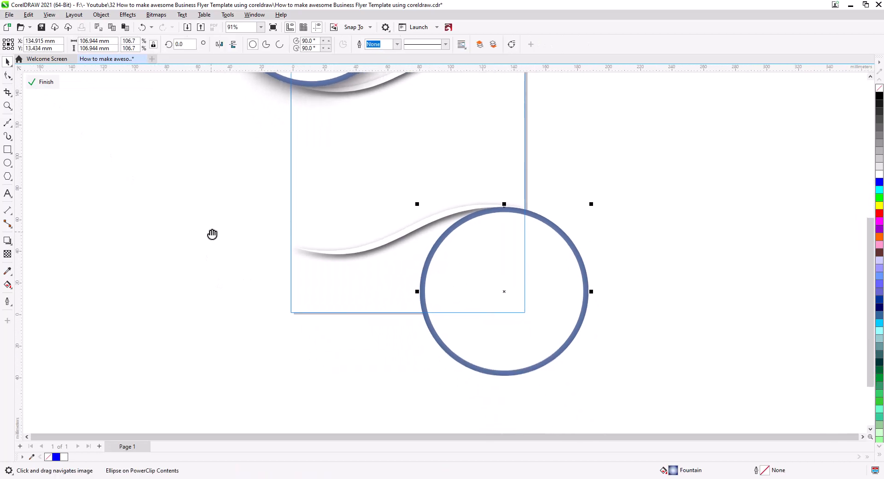
{"action": "left_click", "coordinate": [7, 239]}
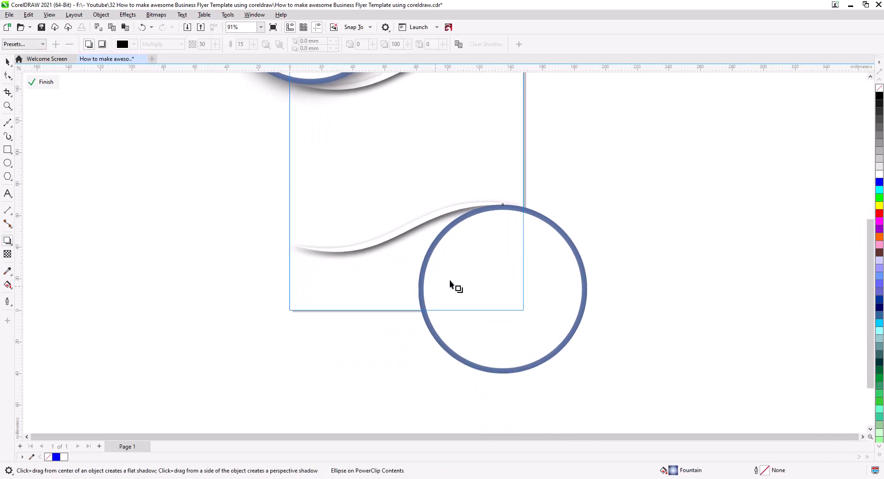
{"action": "left_click_drag", "start_coordinate": [503, 205], "coordinate": [531, 348]}
{"action": "left_click_drag", "start_coordinate": [512, 380], "coordinate": [508, 373]}
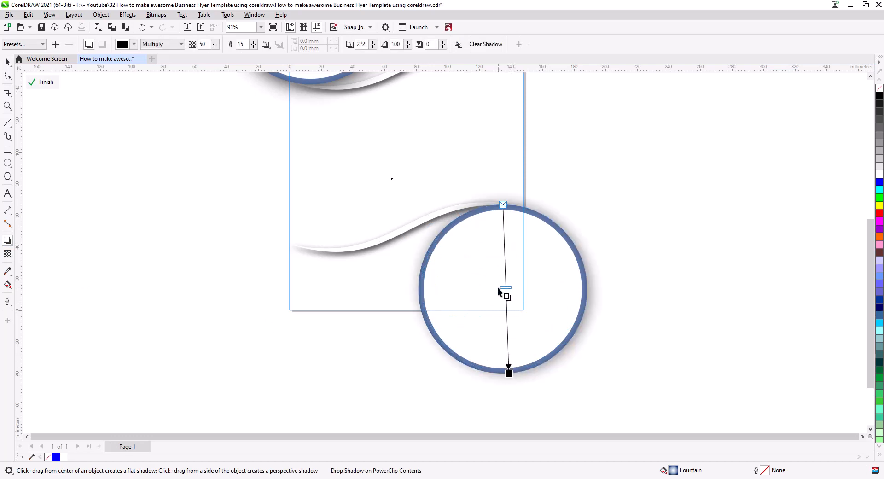
{"action": "left_click_drag", "start_coordinate": [505, 295], "coordinate": [508, 373]}
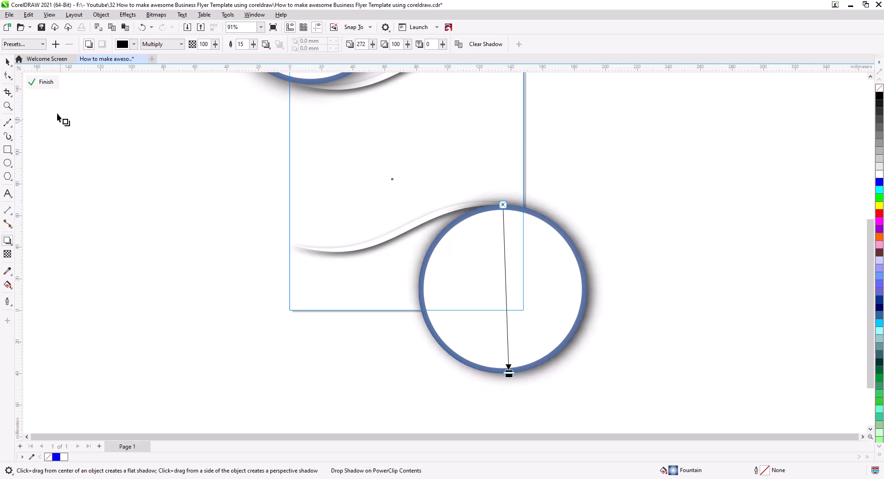
{"action": "left_click", "coordinate": [6, 62]}
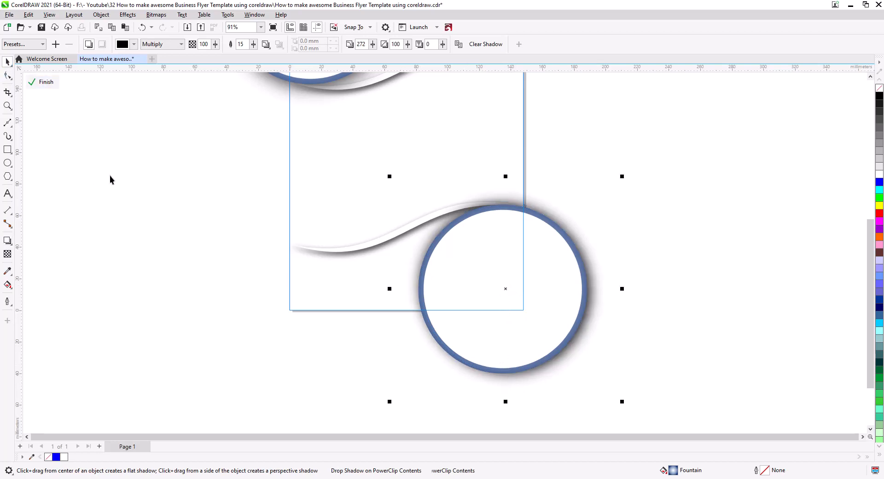
{"action": "left_click", "coordinate": [48, 85]}
Break the text in the upper circle into three lines: "Your", "Text" and "Here"
{"action": "left_click", "coordinate": [181, 233]}
{"action": "left_click_drag", "start_coordinate": [284, 231], "coordinate": [252, 328]}
{"action": "scroll", "coordinate": [341, 280], "scroll_direction": "down", "scroll_amount": 1}
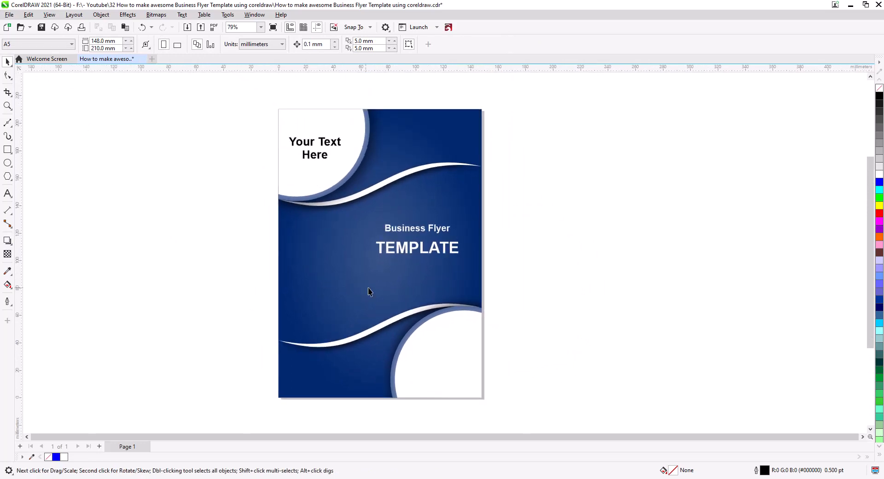
{"action": "left_click_drag", "start_coordinate": [369, 291], "coordinate": [368, 267]}
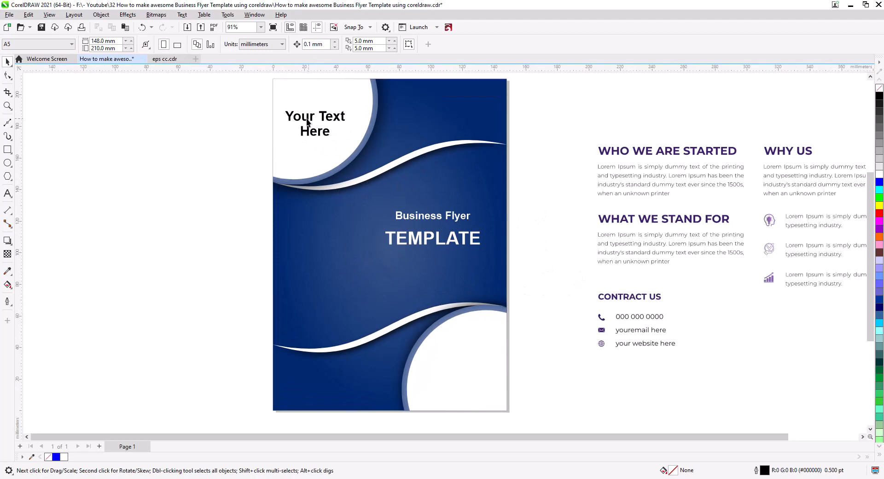
{"action": "left_click", "coordinate": [324, 137]}
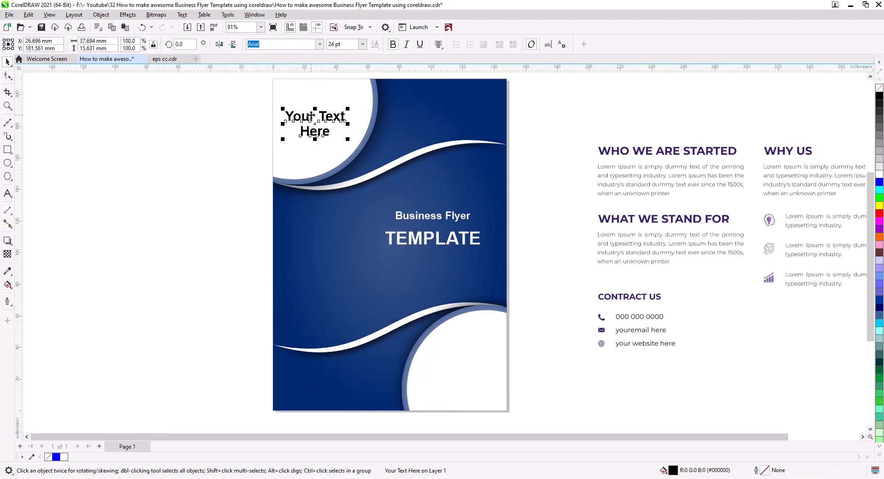
{"action": "scroll", "coordinate": [310, 115], "scroll_direction": "up", "scroll_amount": 5}
{"action": "left_click_drag", "start_coordinate": [311, 115], "coordinate": [352, 197]}
{"action": "double_click", "coordinate": [355, 199]}
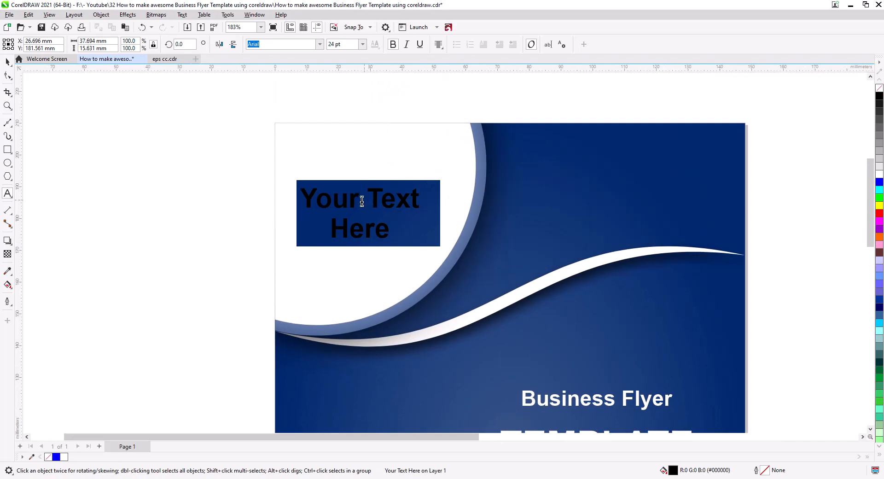
{"action": "left_click", "coordinate": [362, 201]}
{"action": "key", "text": "Return"}
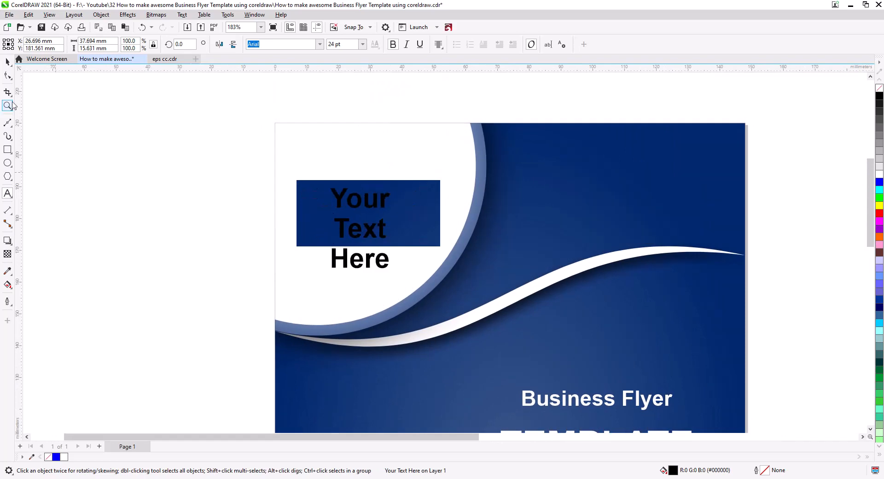
Join "Here" back onto the second line of the upper circle's text so it reads "Your" over "Text Here"
{"action": "left_click", "coordinate": [8, 61]}
{"action": "left_click", "coordinate": [269, 226]}
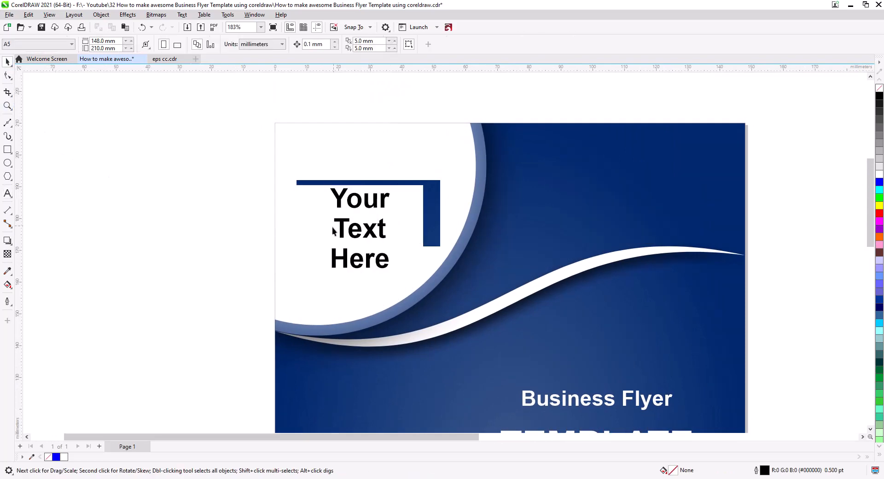
{"action": "double_click", "coordinate": [335, 260]}
{"action": "key", "text": "BackSpace"}
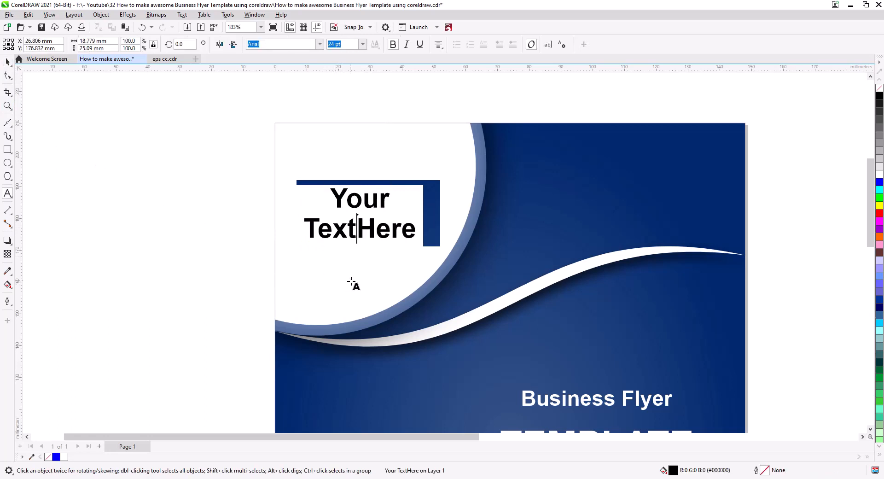
{"action": "left_click", "coordinate": [8, 61]}
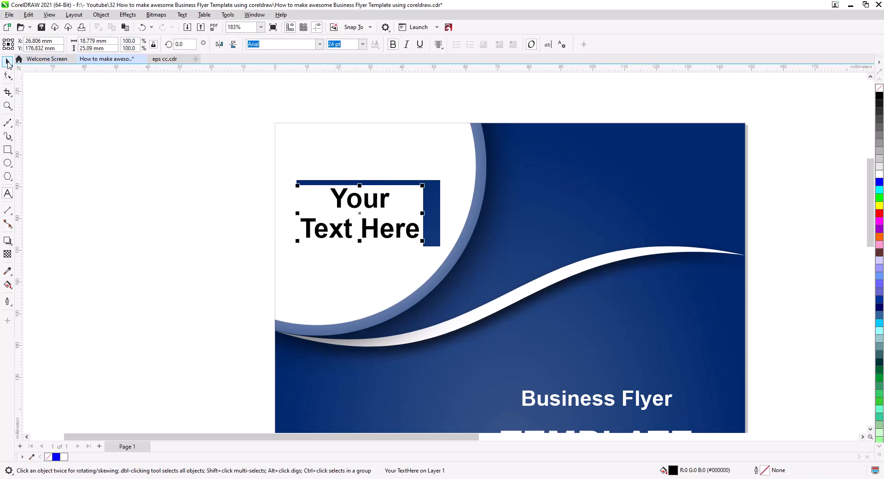
Left-align the two-line text in the upper circle and shift it slightly up and to the right
{"action": "left_click", "coordinate": [438, 44]}
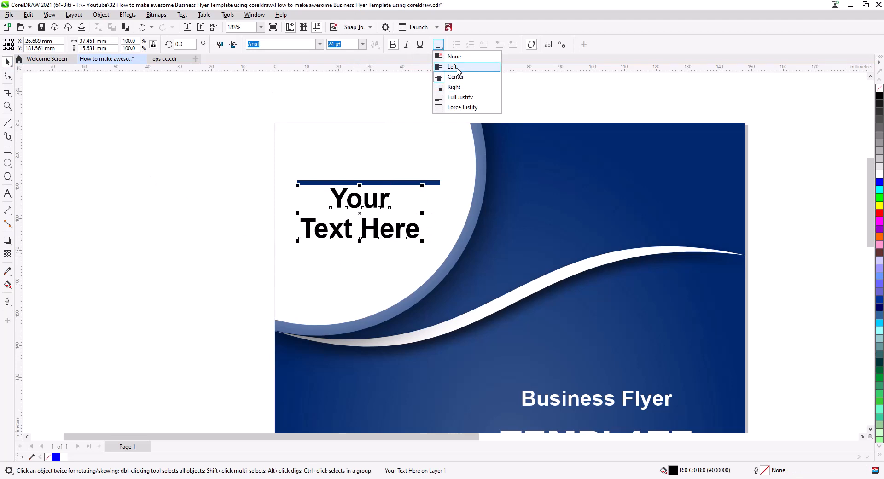
{"action": "left_click", "coordinate": [460, 65]}
{"action": "left_click", "coordinate": [256, 223]}
{"action": "scroll", "coordinate": [327, 214], "scroll_direction": "down", "scroll_amount": 2}
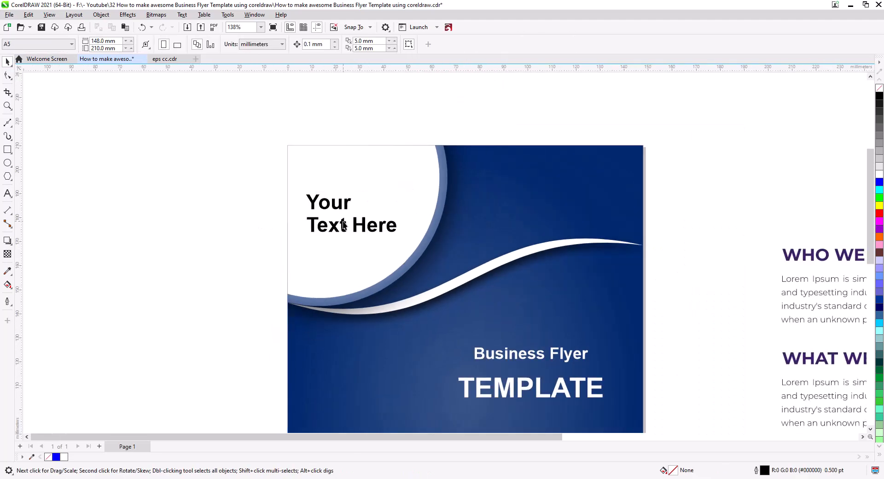
{"action": "mouse_move", "coordinate": [338, 207]}
{"action": "left_mouse_down"}
{"action": "mouse_move", "coordinate": [342, 199]}
{"action": "mouse_move", "coordinate": [341, 208]}
{"action": "left_mouse_up"}
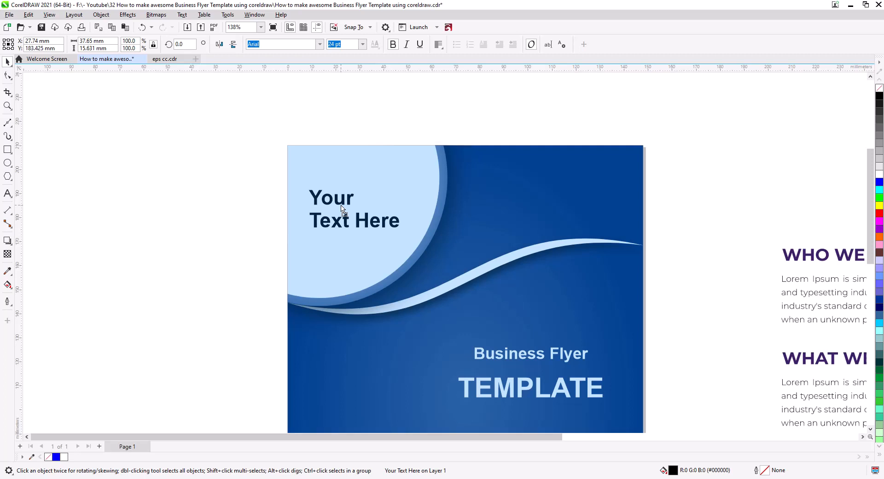
Reduce the word "Your" in the upper circle to 16 pt and keep it bold
{"action": "double_click", "coordinate": [341, 203]}
{"action": "double_click", "coordinate": [341, 202]}
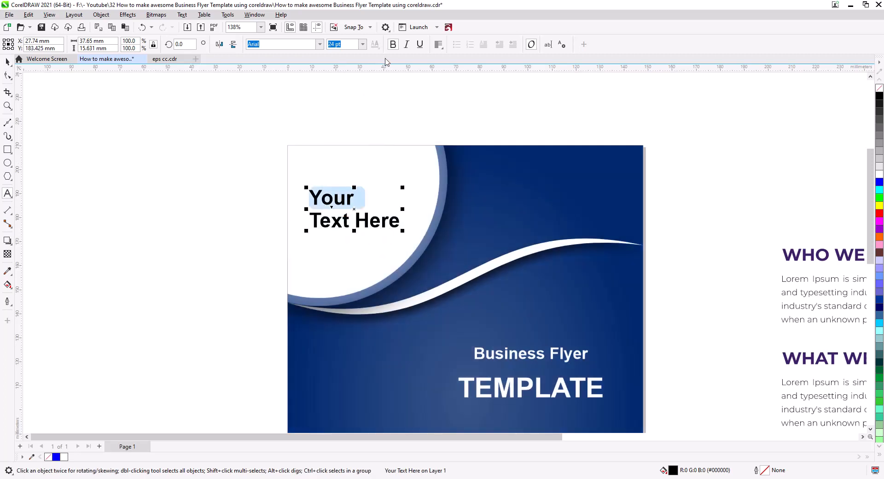
{"action": "left_click", "coordinate": [392, 45]}
{"action": "left_click", "coordinate": [363, 45]}
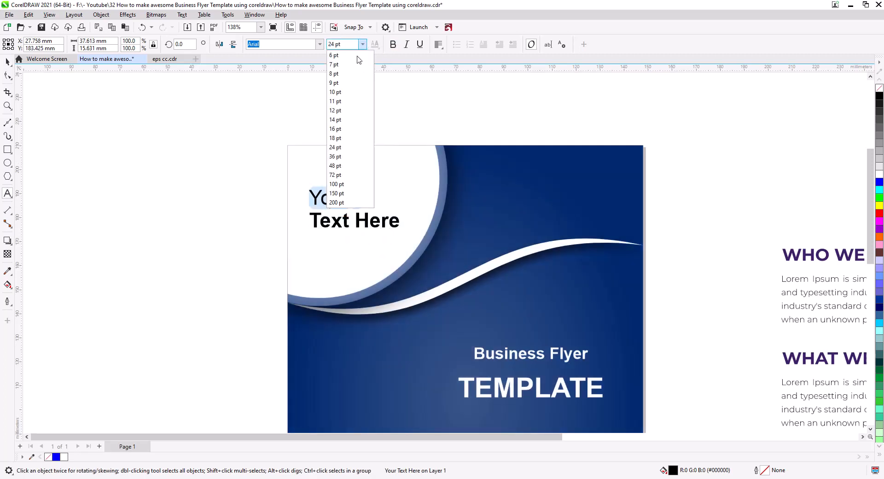
{"action": "left_click", "coordinate": [349, 129]}
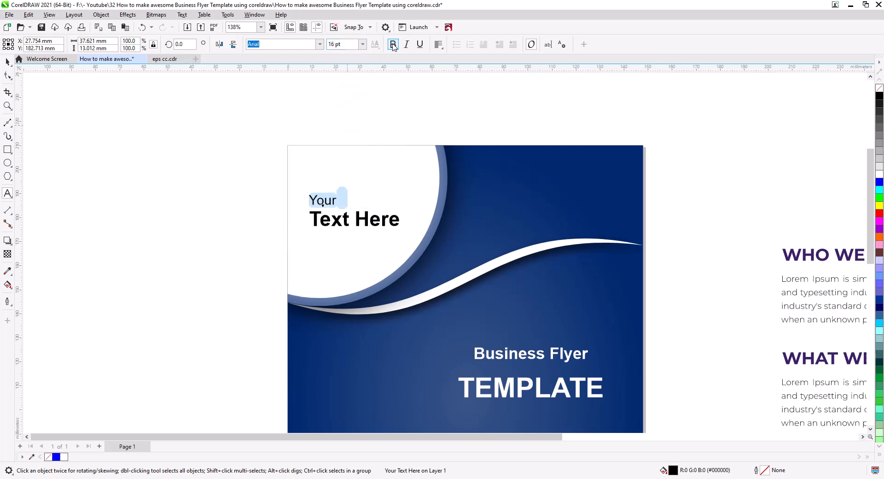
{"action": "left_click", "coordinate": [392, 44]}
{"action": "left_click", "coordinate": [8, 61]}
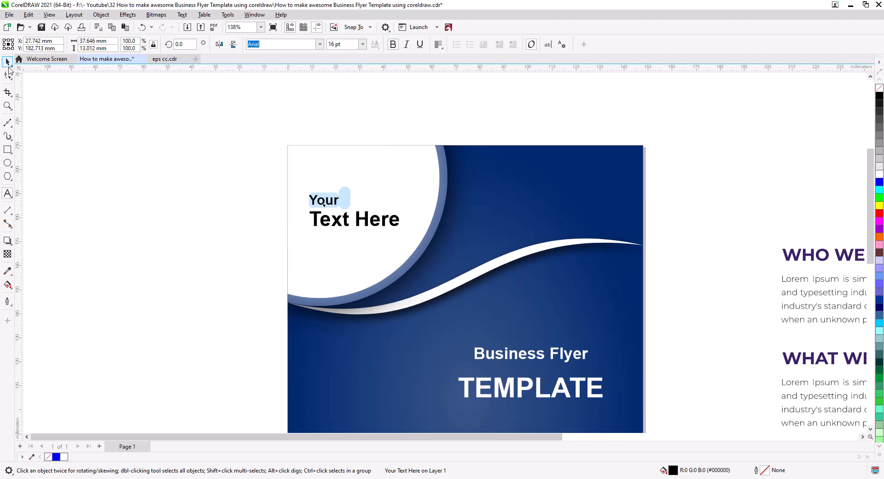
{"action": "left_click", "coordinate": [305, 246]}
{"action": "left_click", "coordinate": [337, 224]}
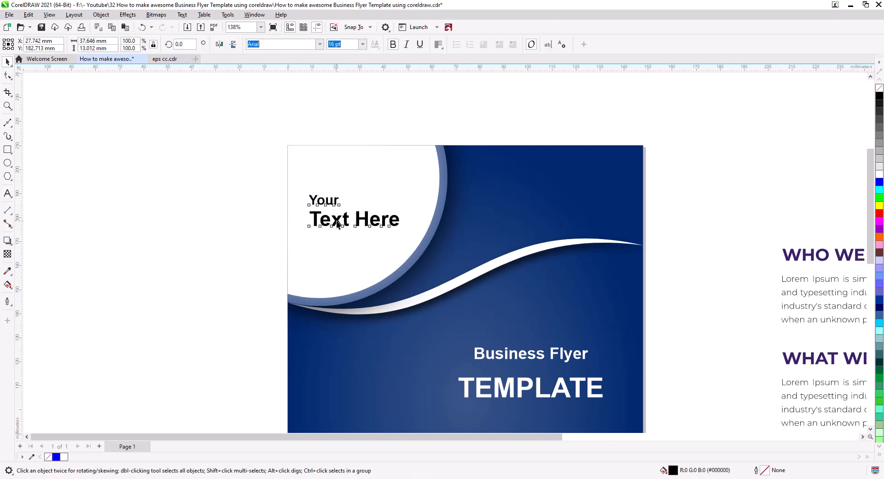
{"action": "left_click", "coordinate": [221, 220]}
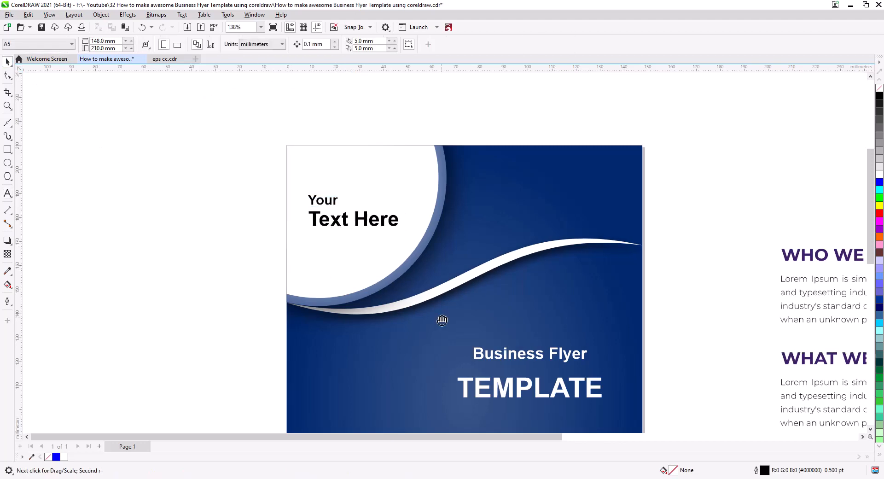
Place the contact details group in the flyer's lower-left area beneath the ribbon and scale it to 81.5%
{"action": "scroll", "coordinate": [404, 221], "scroll_direction": "down", "scroll_amount": 4}
{"action": "scroll", "coordinate": [394, 239], "scroll_direction": "down", "scroll_amount": 1}
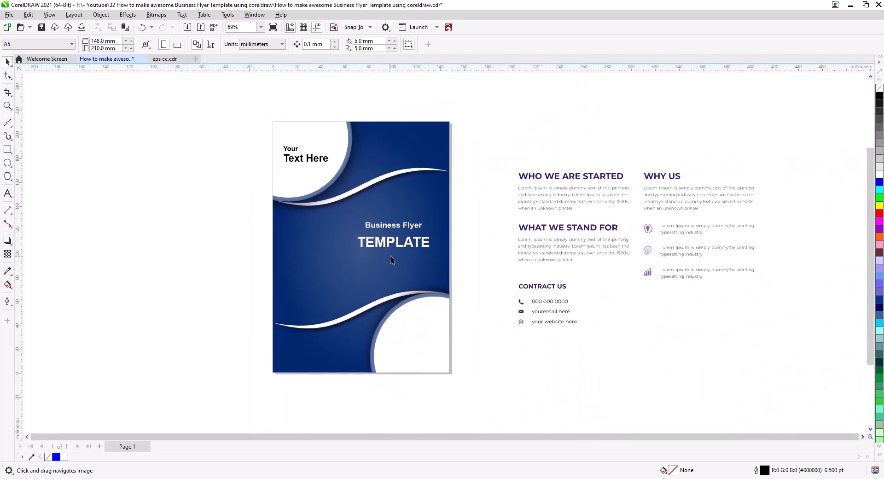
{"action": "left_click_drag", "start_coordinate": [633, 156], "coordinate": [634, 158]}
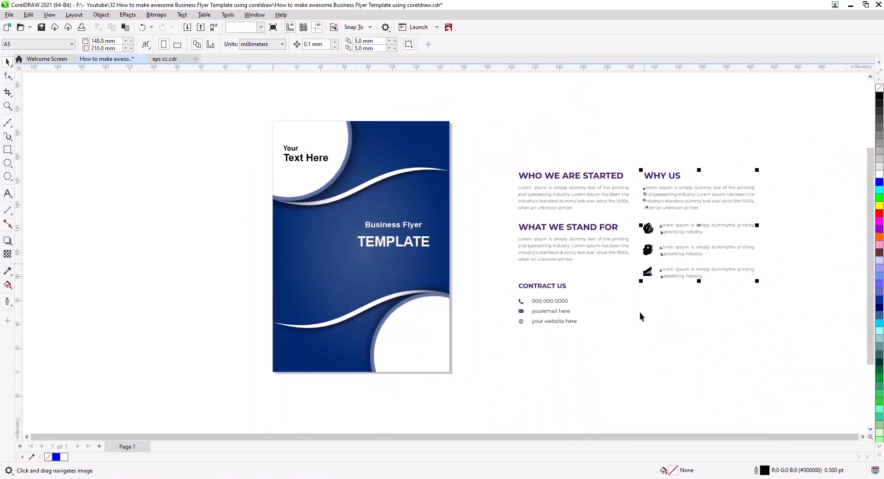
{"action": "left_click", "coordinate": [644, 327]}
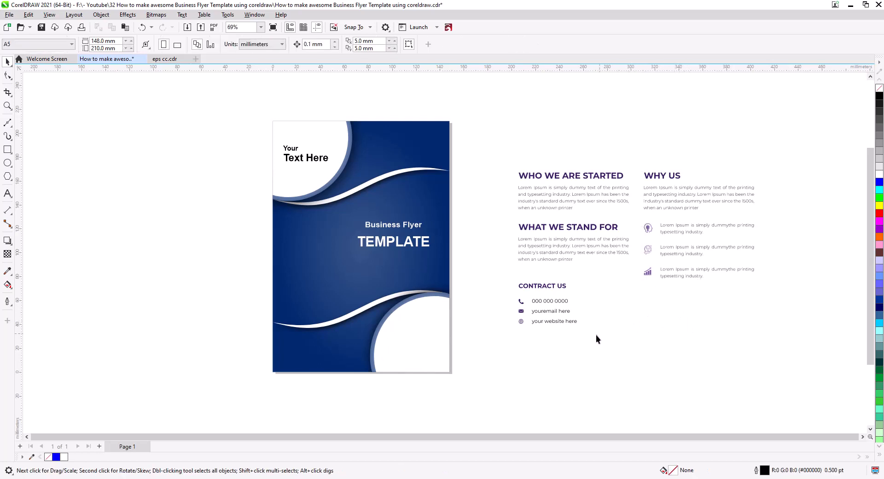
{"action": "left_click_drag", "start_coordinate": [593, 340], "coordinate": [506, 293]}
{"action": "scroll", "coordinate": [403, 341], "scroll_direction": "up", "scroll_amount": 2}
{"action": "scroll", "coordinate": [404, 341], "scroll_direction": "up", "scroll_amount": 1}
{"action": "scroll", "coordinate": [410, 337], "scroll_direction": "up", "scroll_amount": 1}
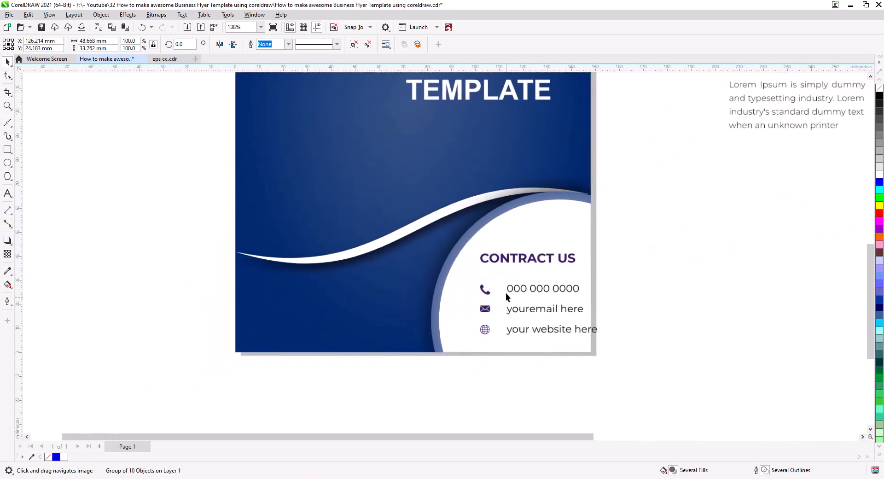
{"action": "left_click_drag", "start_coordinate": [507, 261], "coordinate": [297, 285]}
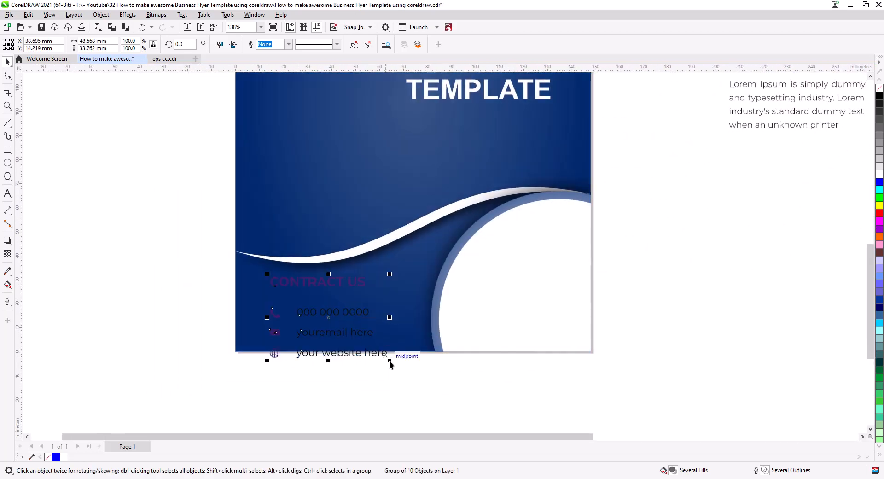
{"action": "left_click_drag", "start_coordinate": [391, 362], "coordinate": [369, 346]}
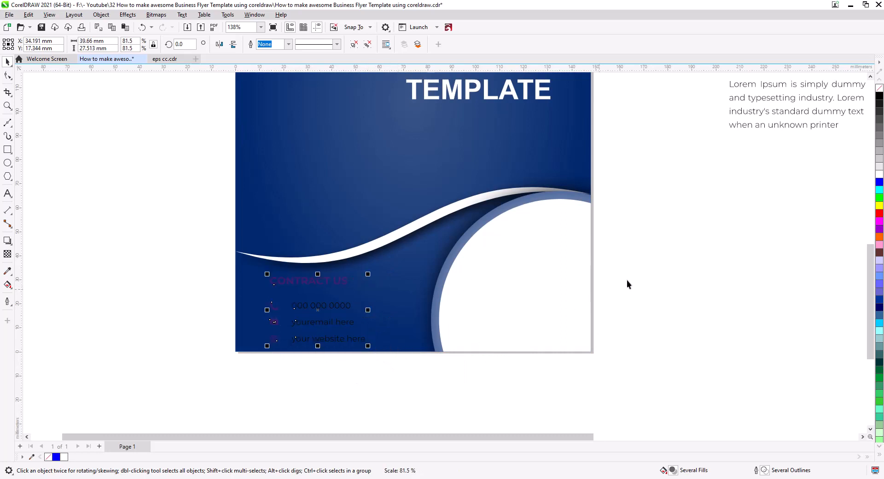
Colour the contact details group white and move it closer to the flyer's left edge
{"action": "left_click", "coordinate": [413, 391]}
{"action": "left_click_drag", "start_coordinate": [297, 286], "coordinate": [276, 282]}
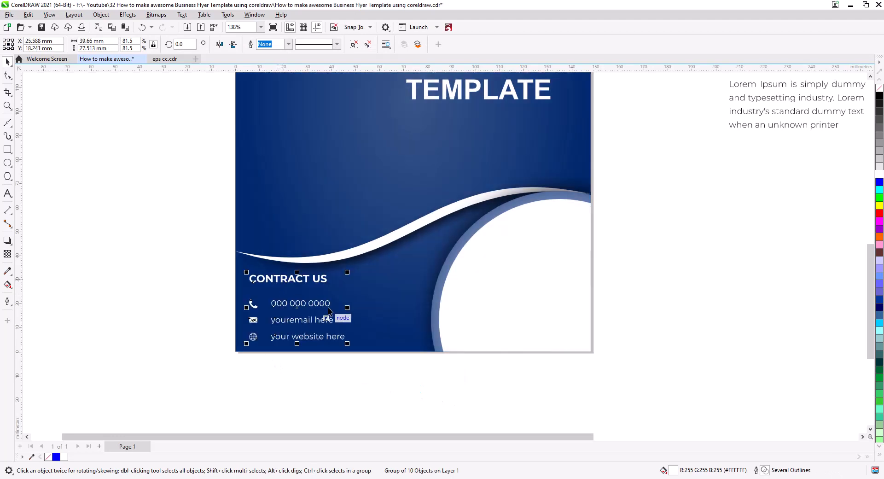
{"action": "left_click", "coordinate": [345, 378]}
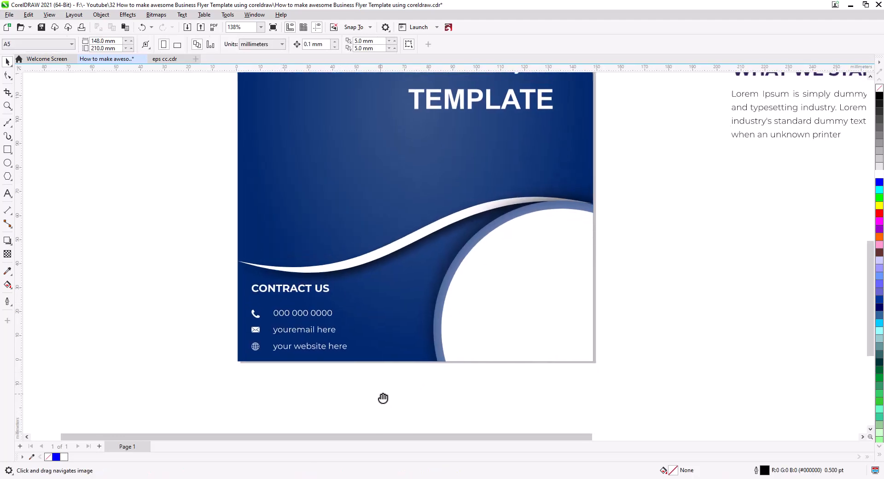
Shrink the contact details group slightly further, to 76.9% scale and about 37.4 mm wide
{"action": "scroll", "coordinate": [405, 394], "scroll_direction": "down", "scroll_amount": 2}
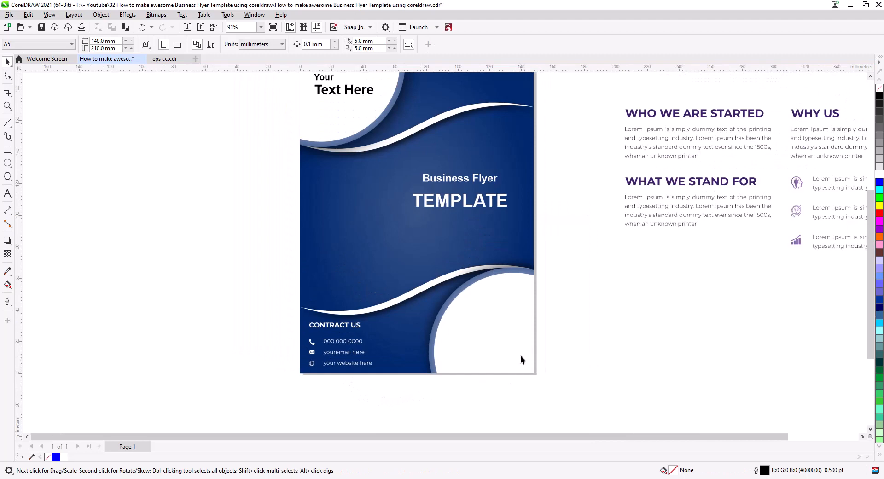
{"action": "left_click", "coordinate": [349, 327]}
{"action": "left_click_drag", "start_coordinate": [372, 322], "coordinate": [382, 365]}
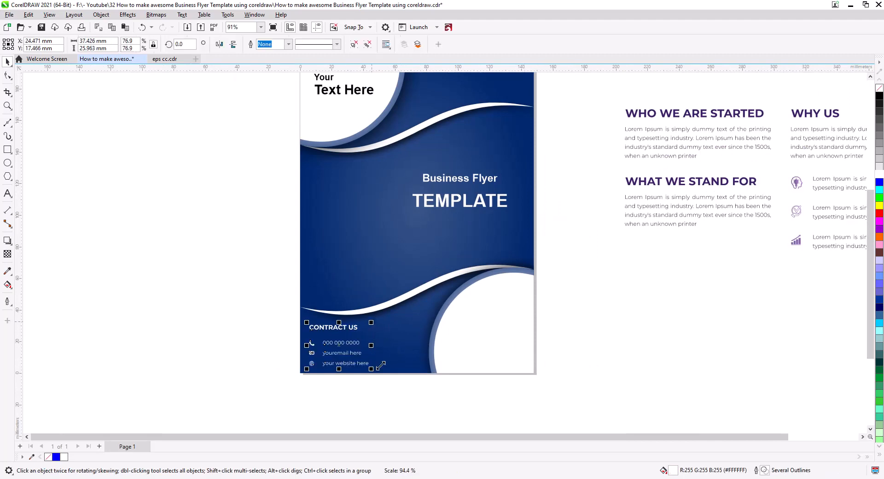
{"action": "left_click", "coordinate": [374, 390]}
Move the three remaining placeholder text groups farther right of the page to free space beside the flyer
{"action": "left_click_drag", "start_coordinate": [438, 335], "coordinate": [435, 355]}
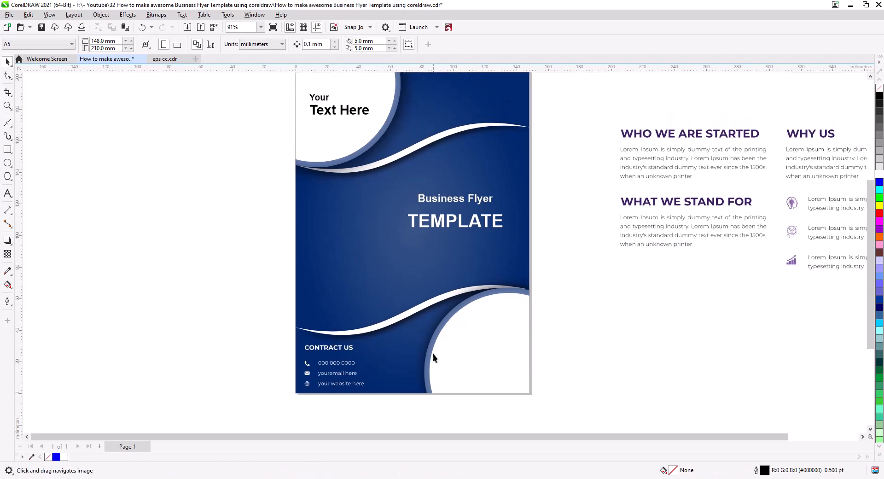
{"action": "left_click_drag", "start_coordinate": [517, 332], "coordinate": [423, 259]}
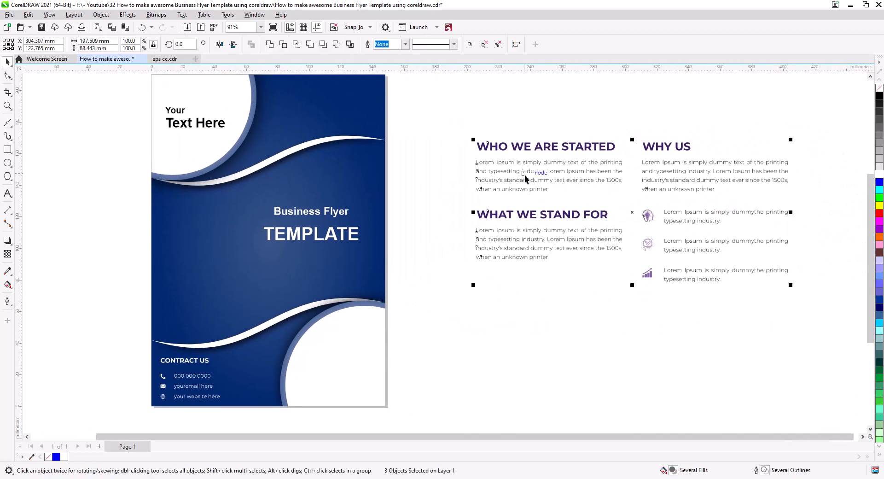
{"action": "left_click_drag", "start_coordinate": [524, 173], "coordinate": [702, 244]}
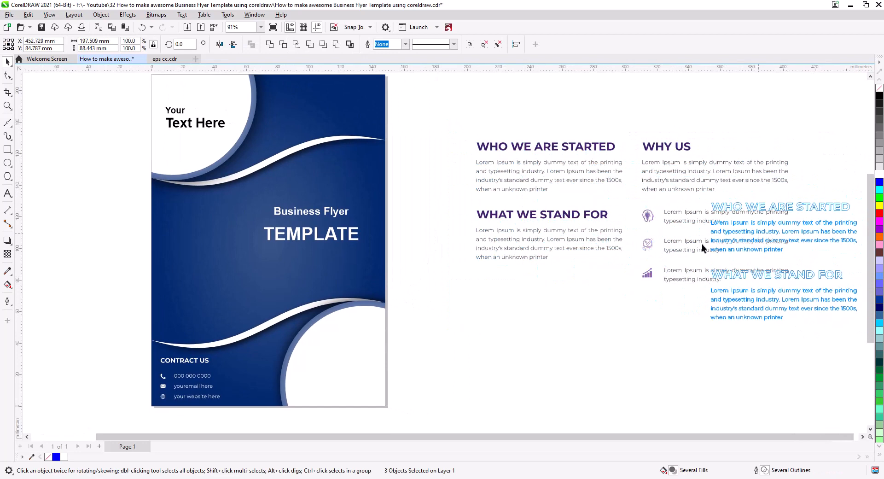
{"action": "left_click", "coordinate": [491, 289]}
Duplicate the entire flyer design and place the copy directly to the right of the original
{"action": "left_click_drag", "start_coordinate": [456, 314], "coordinate": [540, 324]}
{"action": "scroll", "coordinate": [539, 327], "scroll_direction": "down", "scroll_amount": 1}
{"action": "left_click_drag", "start_coordinate": [509, 399], "coordinate": [229, 78]}
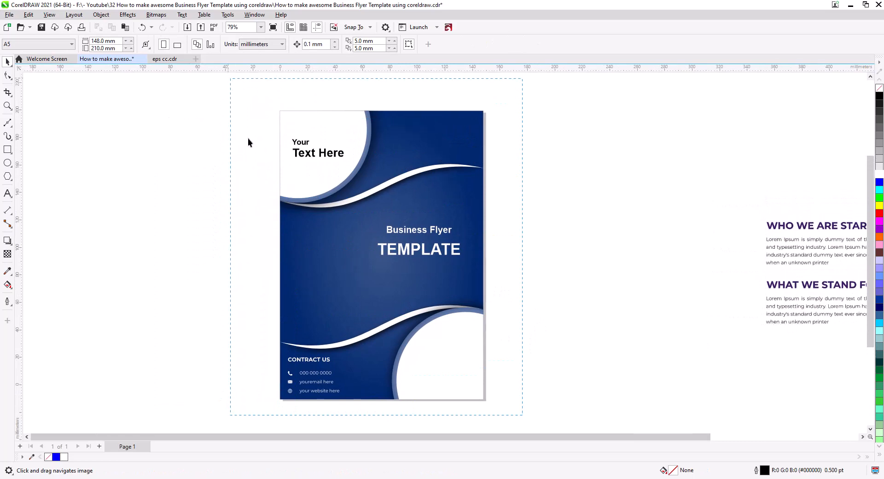
{"action": "left_click_drag", "start_coordinate": [314, 260], "coordinate": [534, 268]}
{"action": "left_click", "coordinate": [557, 284]}
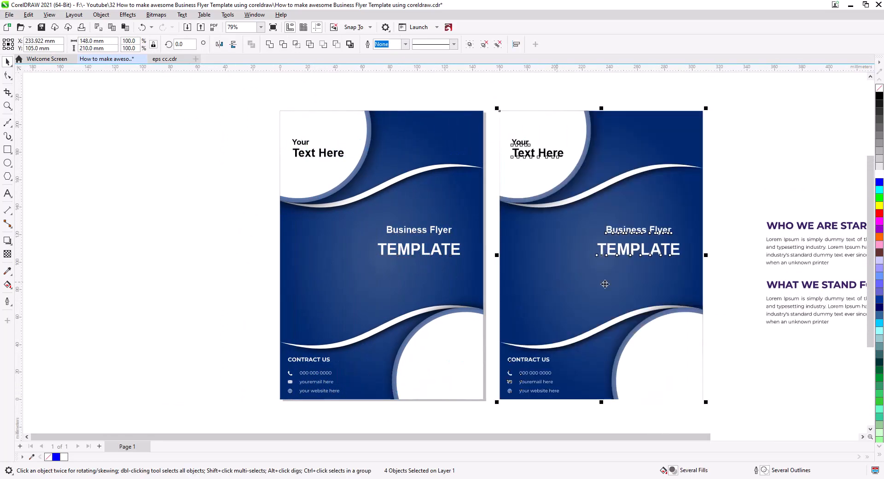
Delete the title, contact details and upper circle text from the duplicated flyer
{"action": "left_click", "coordinate": [657, 251]}
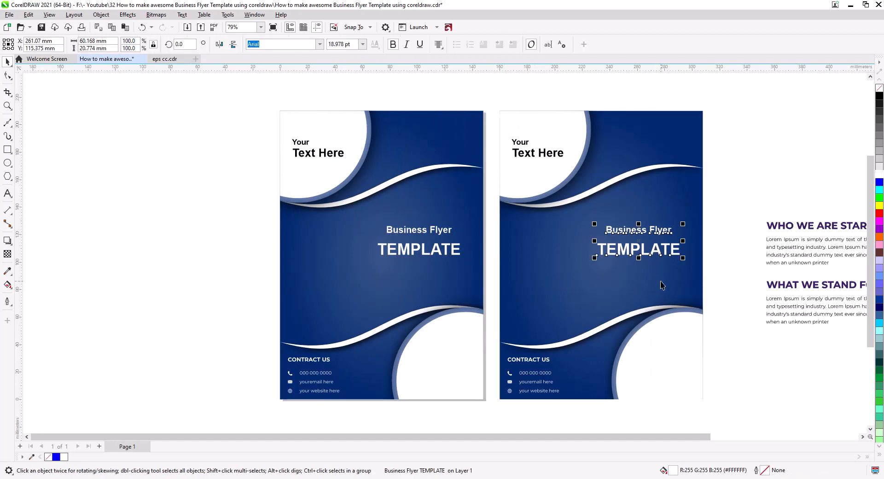
{"action": "key", "text": "Delete"}
{"action": "left_click", "coordinate": [542, 363]}
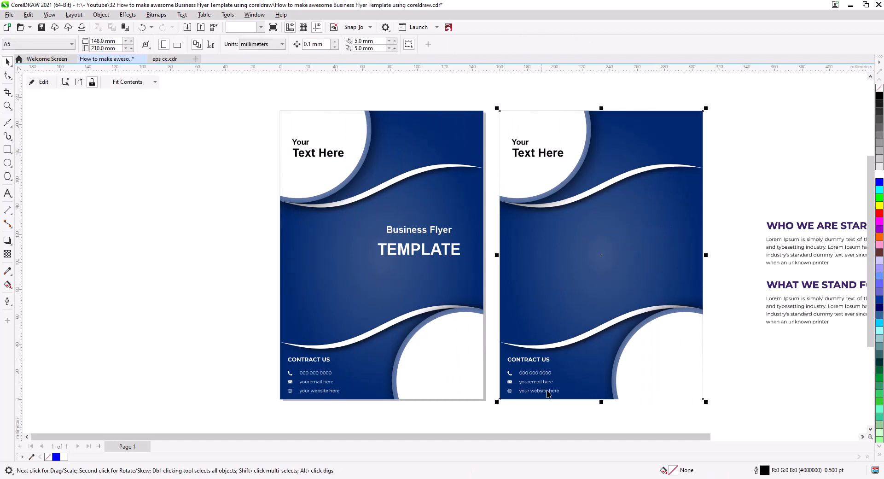
{"action": "left_click", "coordinate": [522, 360]}
{"action": "key", "text": "Delete"}
{"action": "left_click_drag", "start_coordinate": [617, 339], "coordinate": [483, 345]}
{"action": "scroll", "coordinate": [449, 288], "scroll_direction": "up", "scroll_amount": 1}
{"action": "key", "text": "space"}
{"action": "left_click", "coordinate": [380, 143]}
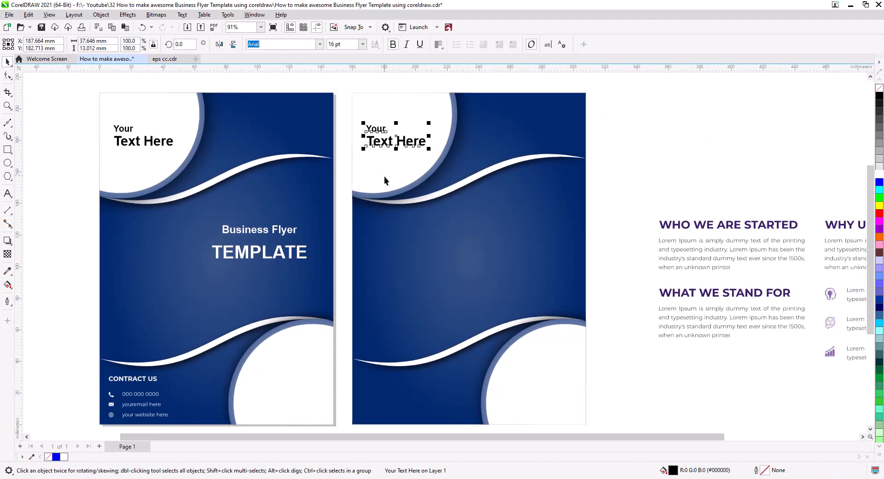
{"action": "key", "text": "Delete"}
Edit the duplicate's PowerClip contents and move the upper ringed circle with its shadow across to the upper-right corner
{"action": "left_click", "coordinate": [465, 208]}
{"action": "left_click", "coordinate": [39, 83]}
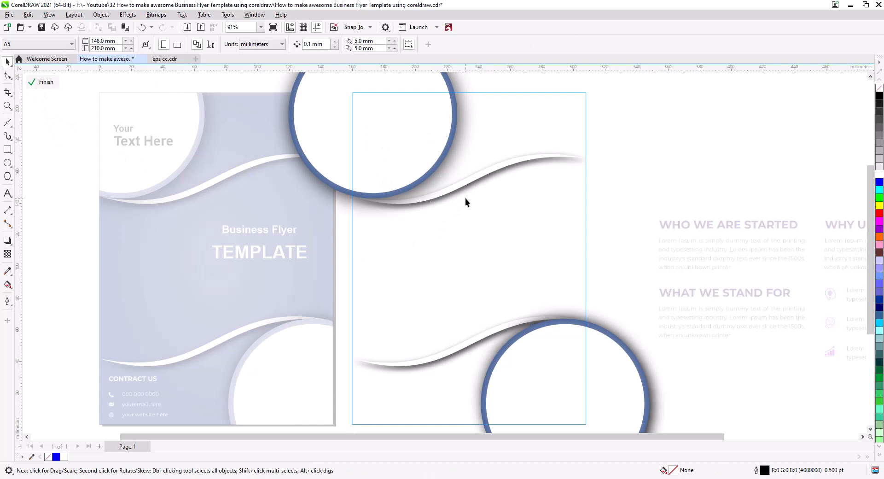
{"action": "left_click_drag", "start_coordinate": [465, 198], "coordinate": [435, 255]}
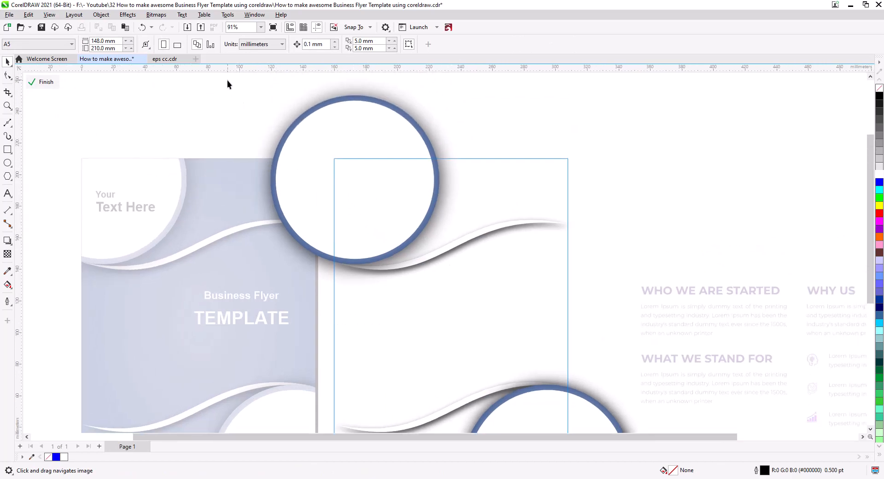
{"action": "left_click_drag", "start_coordinate": [523, 299], "coordinate": [524, 300]}
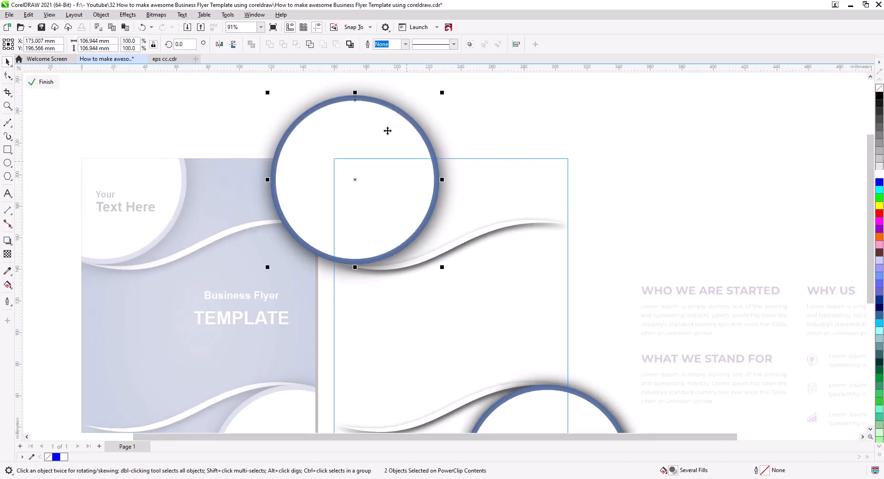
{"action": "left_click_drag", "start_coordinate": [389, 111], "coordinate": [582, 124]}
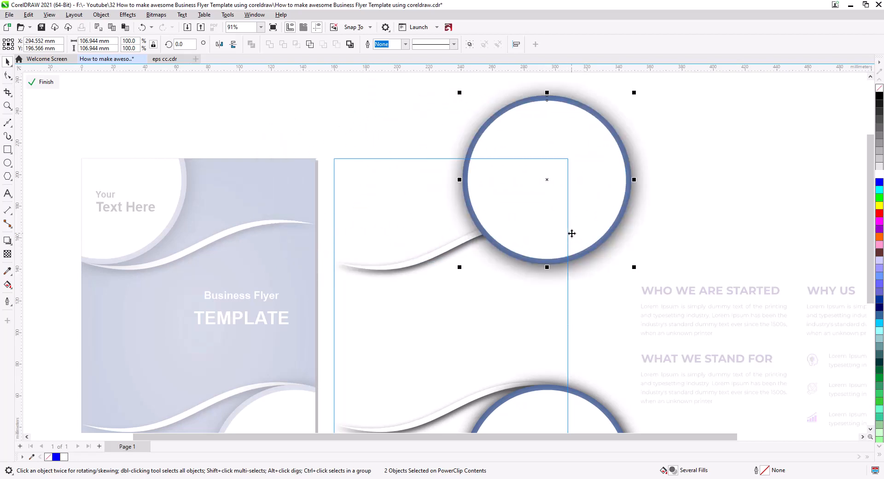
{"action": "scroll", "coordinate": [560, 246], "scroll_direction": "down", "scroll_amount": 3}
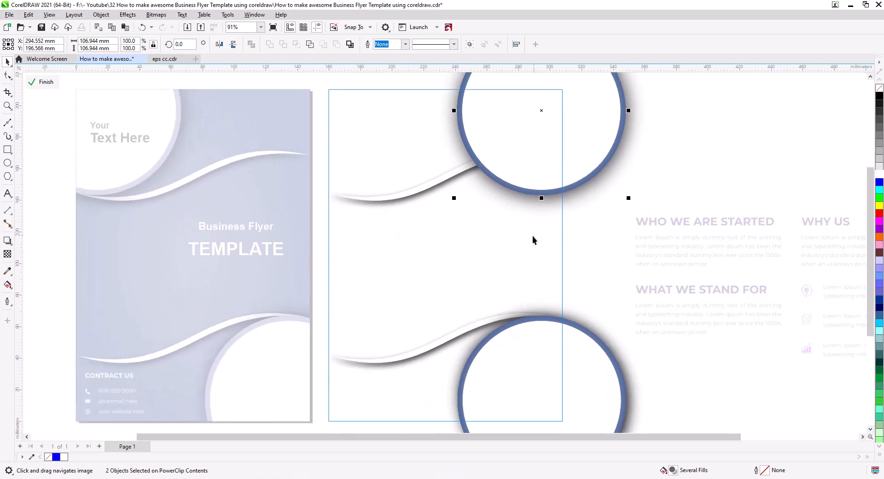
Move the upper ribbon in the duplicate's PowerClip contents straight up by about 29 mm
{"action": "scroll", "coordinate": [399, 234], "scroll_direction": "right", "scroll_amount": 2}
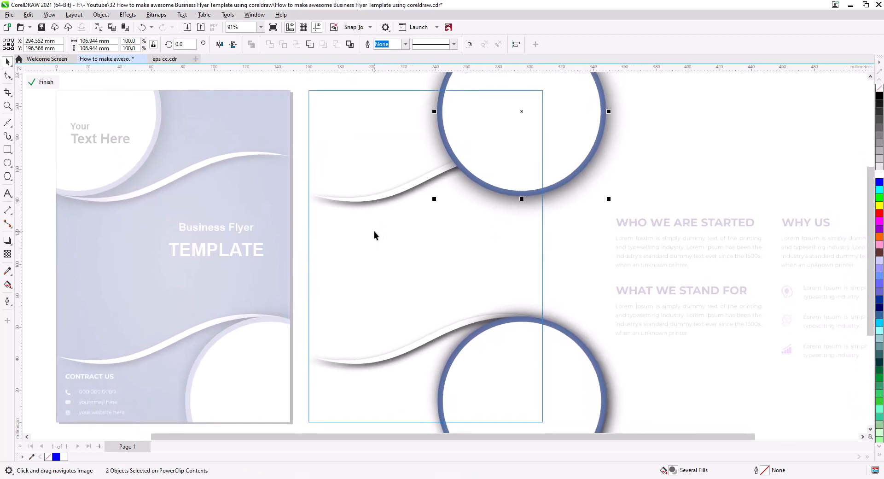
{"action": "left_click", "coordinate": [365, 201]}
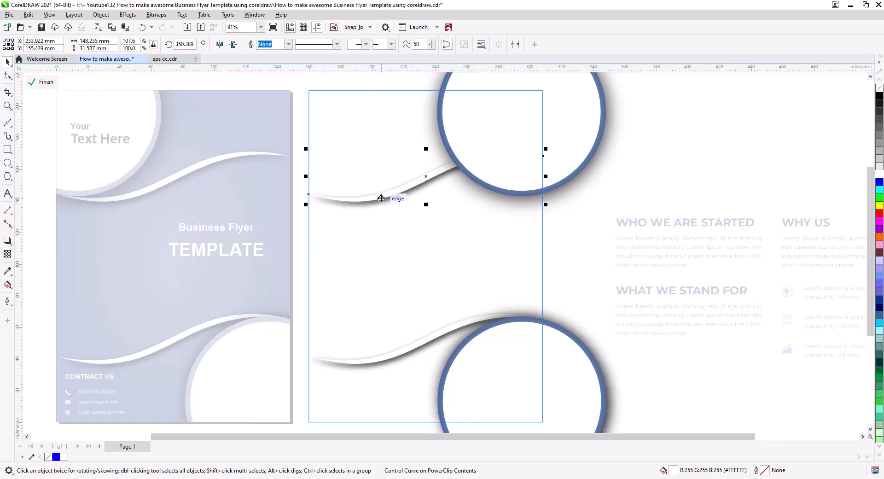
{"action": "left_click_drag", "start_coordinate": [378, 197], "coordinate": [376, 154]}
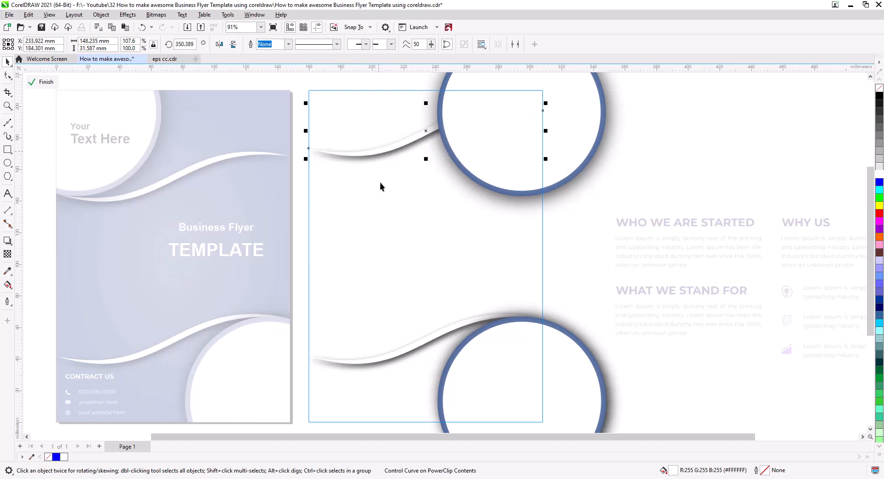
Delete the lower ringed circle together with its shadow from the duplicate's PowerClip contents
{"action": "left_click", "coordinate": [416, 345]}
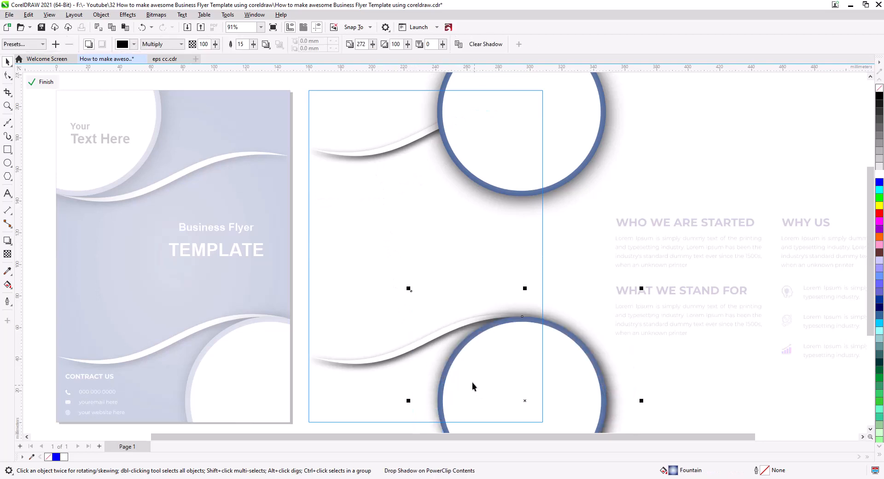
{"action": "left_click_drag", "start_coordinate": [486, 376], "coordinate": [517, 327]}
{"action": "scroll", "coordinate": [515, 340], "scroll_direction": "down", "scroll_amount": 1}
{"action": "scroll", "coordinate": [515, 340], "scroll_direction": "down", "scroll_amount": 1}
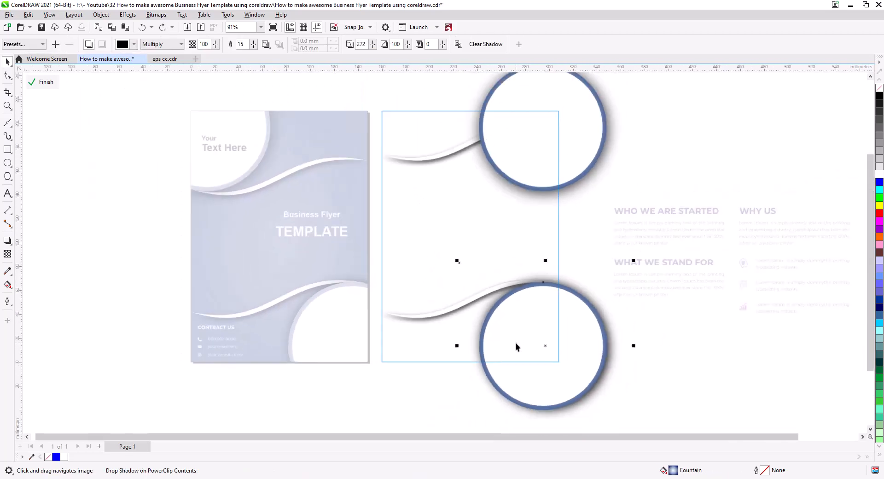
{"action": "left_click", "coordinate": [511, 352]}
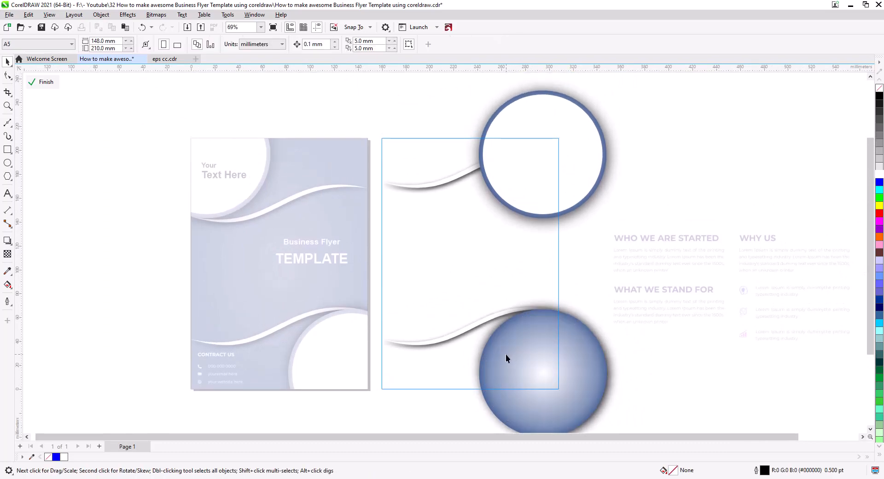
{"action": "key", "text": "Delete"}
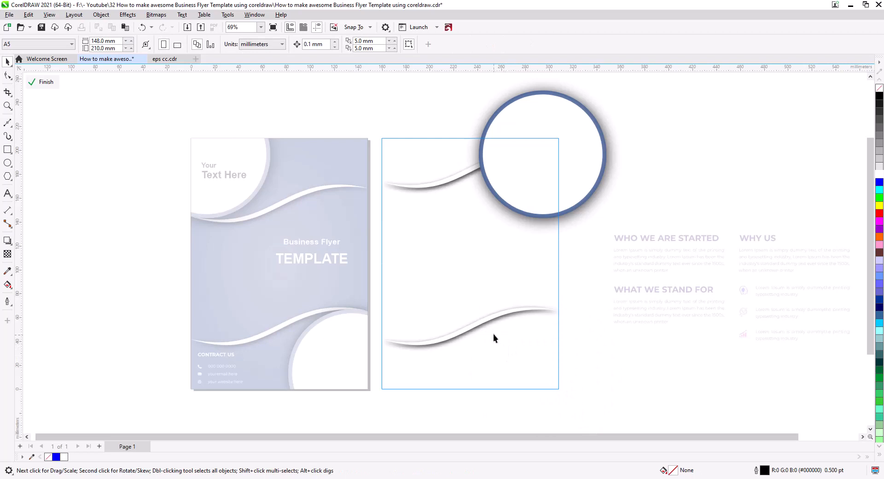
Shrink the lower ribbon in the duplicate to about 135 mm wide and 29 mm high, keeping its left end in place
{"action": "left_click", "coordinate": [486, 322]}
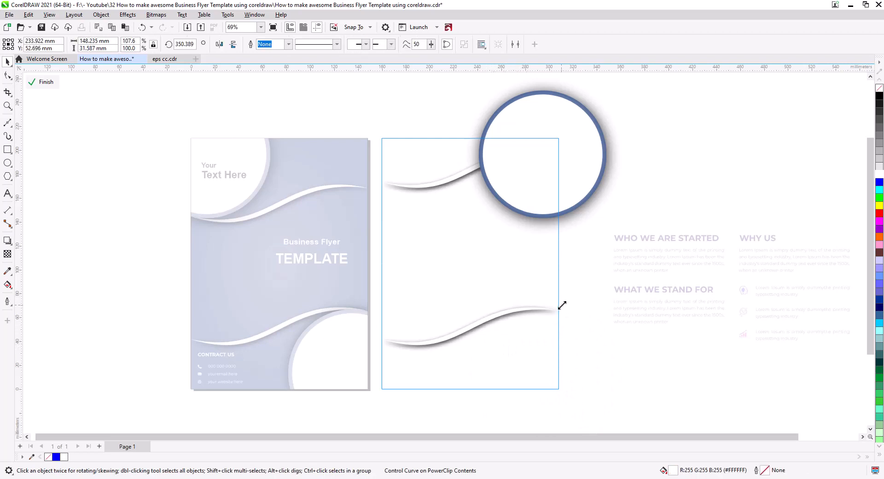
{"action": "left_click_drag", "start_coordinate": [562, 305], "coordinate": [560, 309]}
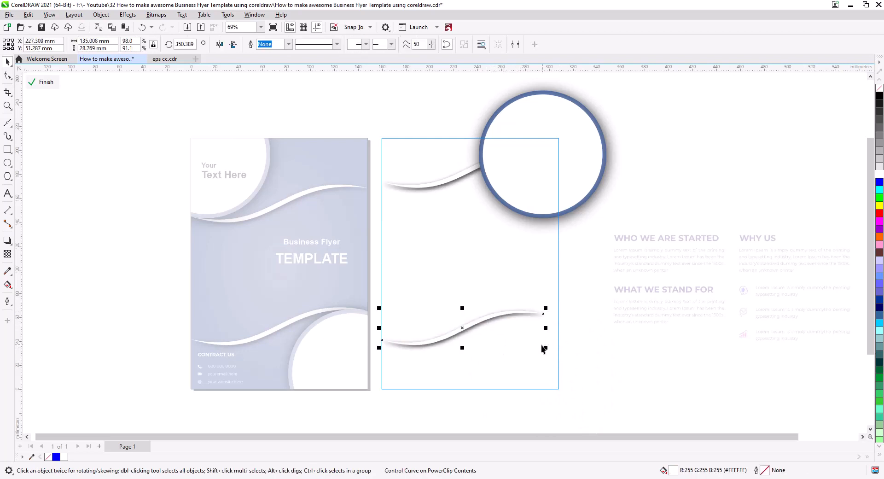
{"action": "scroll", "coordinate": [507, 333], "scroll_direction": "up", "scroll_amount": 3}
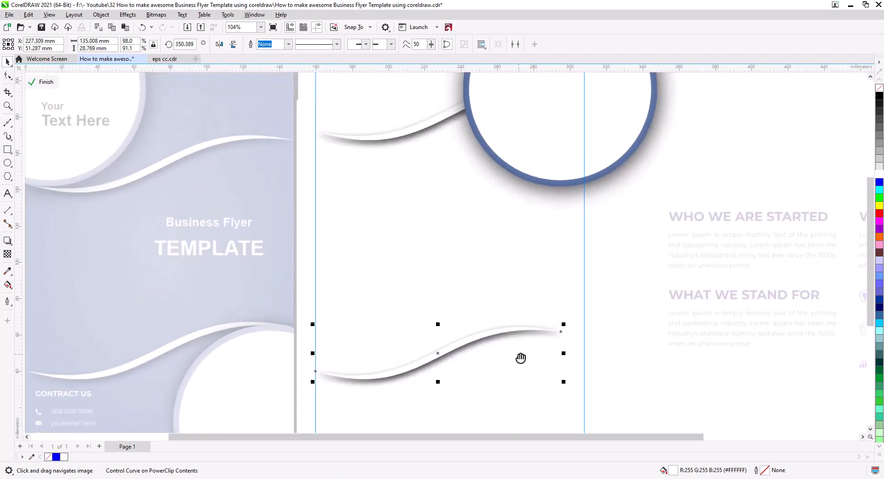
Place a copy of the lower ribbon's curve in the middle of the duplicate page and fill it black
{"action": "left_click_drag", "start_coordinate": [481, 353], "coordinate": [523, 224]}
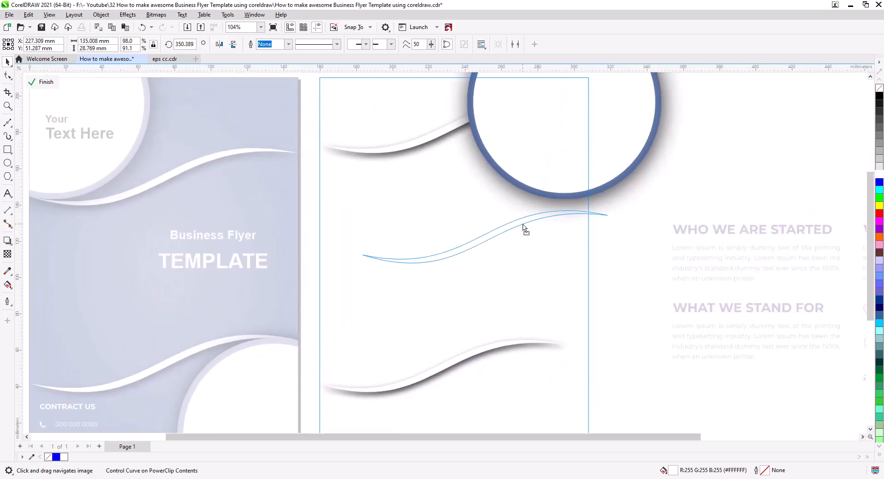
{"action": "left_click", "coordinate": [537, 242]}
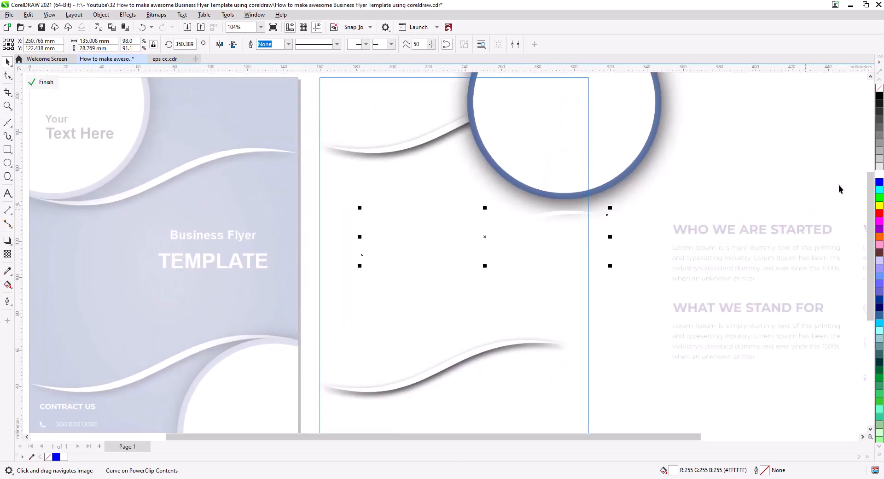
{"action": "left_click", "coordinate": [880, 96]}
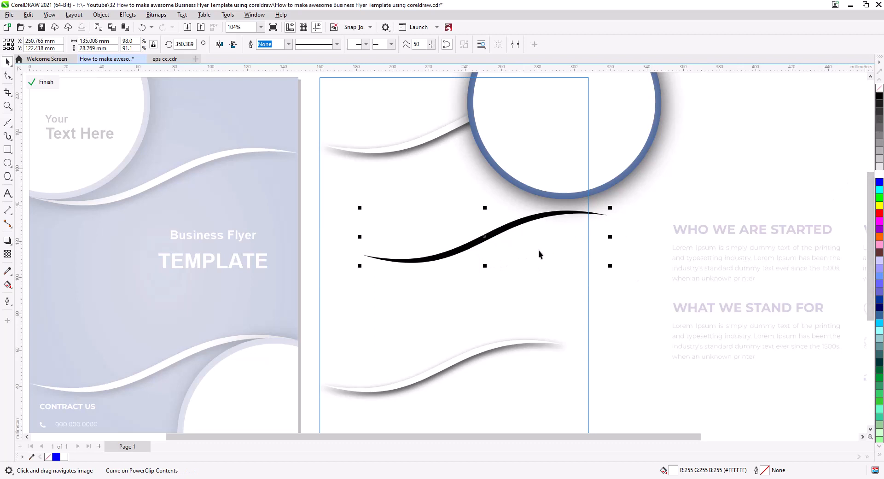
Rotate the black ribbon to about 69.5° so it stands nearly upright, and shift it slightly right below the ringed circle
{"action": "left_click", "coordinate": [421, 259]}
{"action": "left_click_drag", "start_coordinate": [361, 267], "coordinate": [489, 337]}
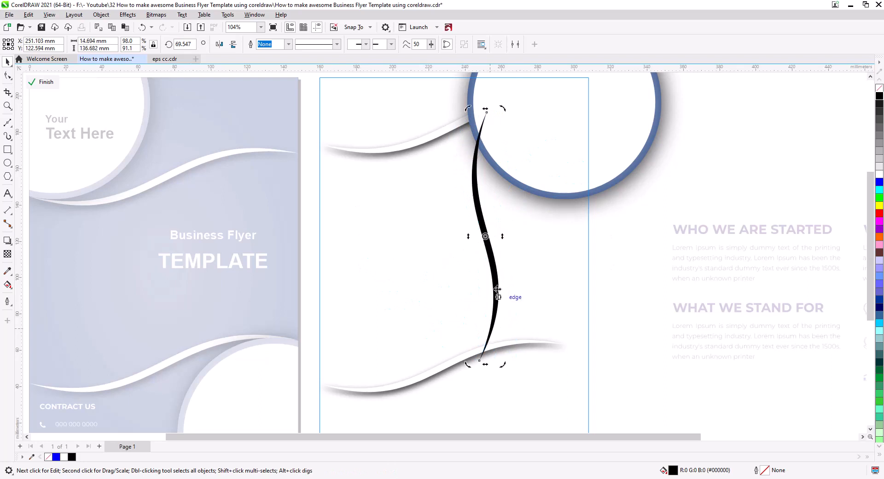
{"action": "left_click", "coordinate": [493, 263]}
{"action": "left_click_drag", "start_coordinate": [493, 255], "coordinate": [518, 250]}
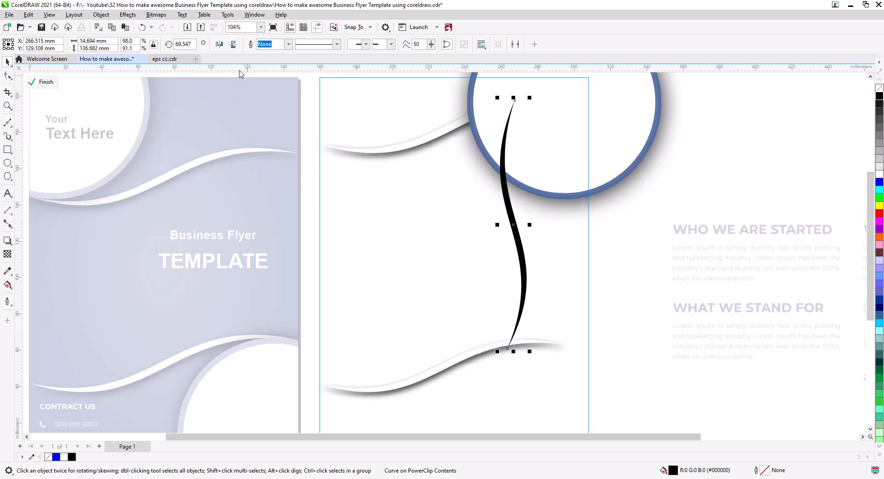
Mirror the upright black ribbon horizontally and skew its lower end to the right so it crosses the lower ribbon near its tip
{"action": "left_click", "coordinate": [220, 45]}
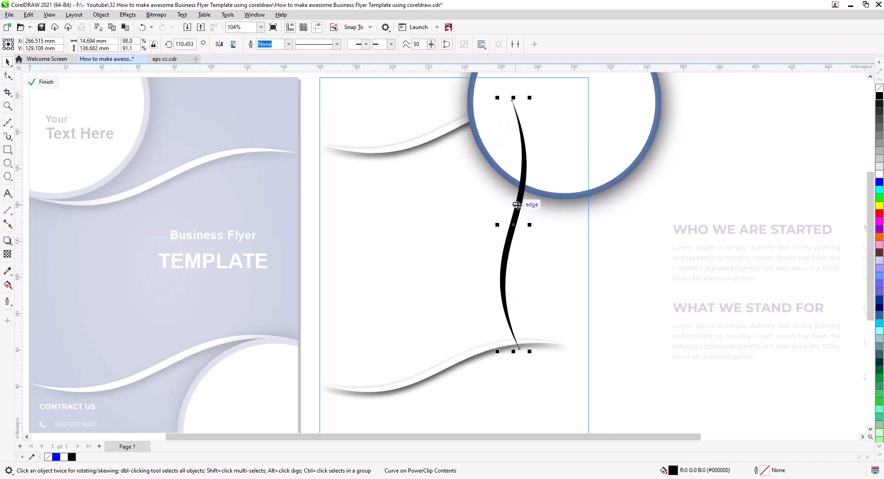
{"action": "left_click_drag", "start_coordinate": [516, 204], "coordinate": [507, 205]}
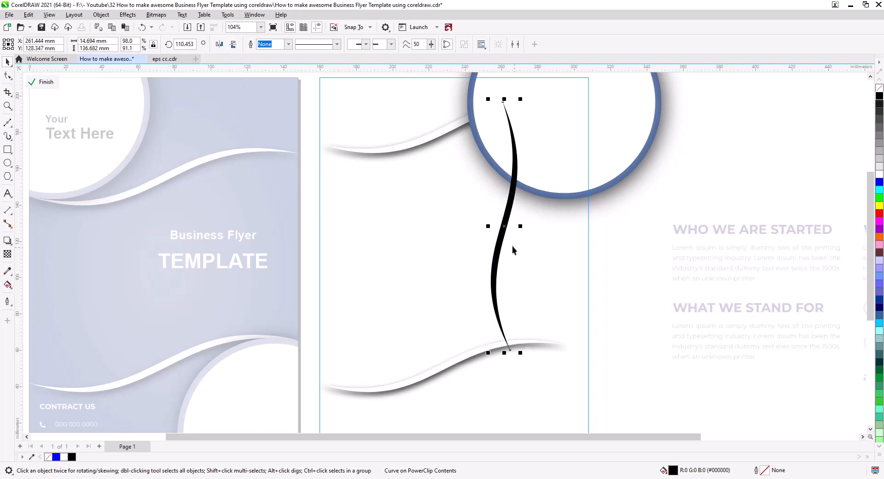
{"action": "left_click", "coordinate": [504, 239]}
{"action": "left_click_drag", "start_coordinate": [504, 352], "coordinate": [530, 350]}
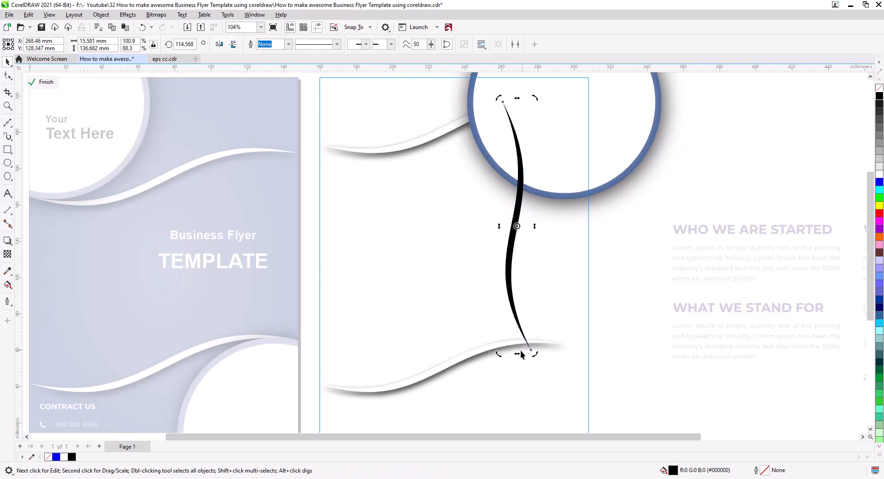
Break the lower ribbon's drop shadow apart and delete the separated shadow
{"action": "left_click", "coordinate": [490, 353], "text": "shift"}
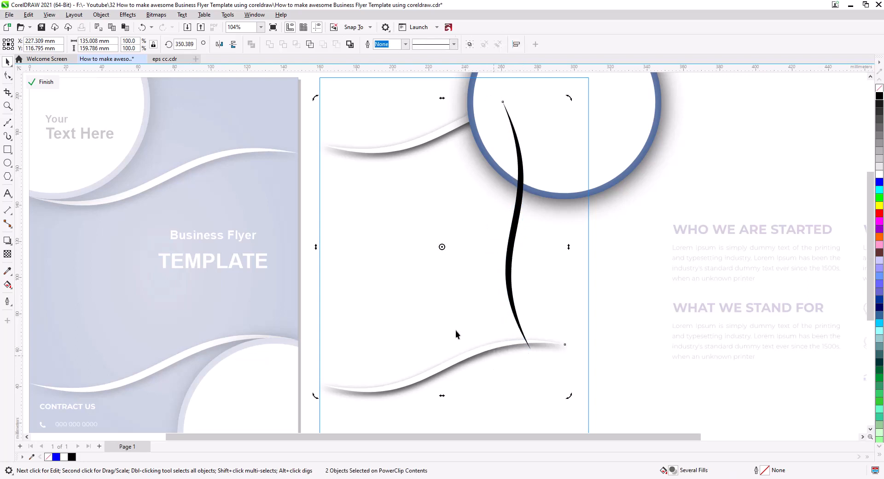
{"action": "left_click", "coordinate": [499, 350]}
{"action": "left_click", "coordinate": [499, 350]}
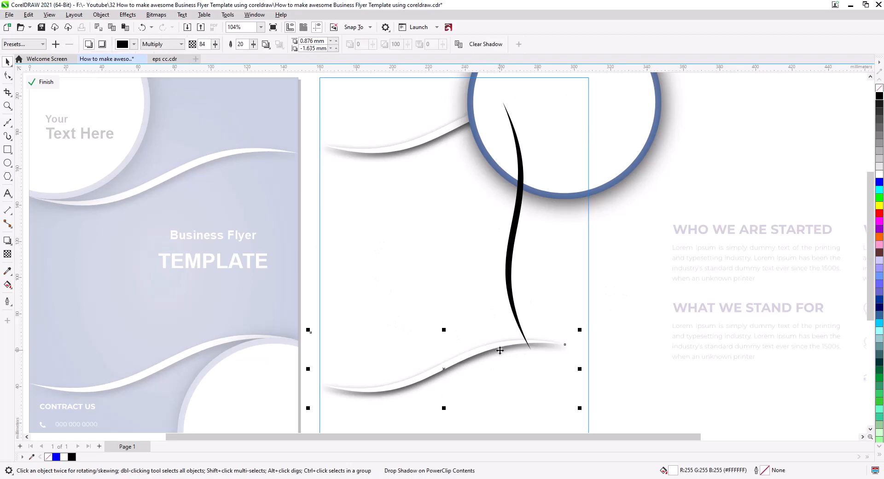
{"action": "right_click", "coordinate": [500, 351]}
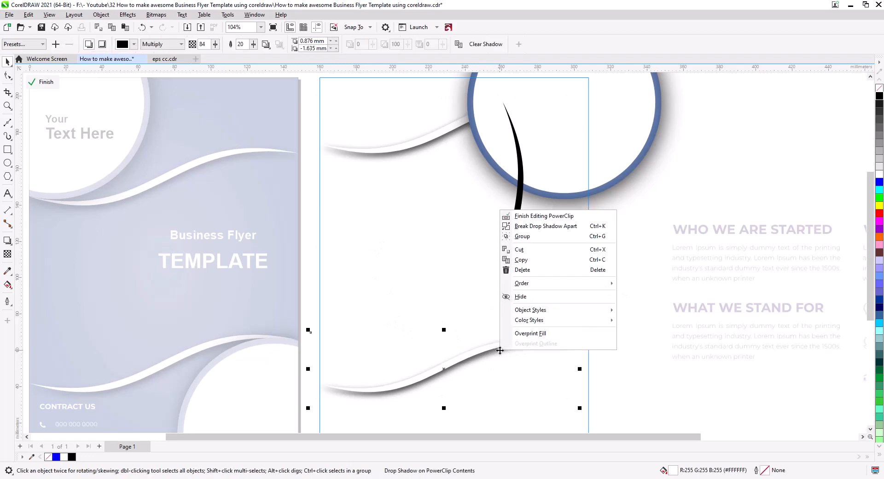
{"action": "left_click", "coordinate": [533, 226]}
{"action": "left_click", "coordinate": [566, 361]}
{"action": "left_click", "coordinate": [514, 347]}
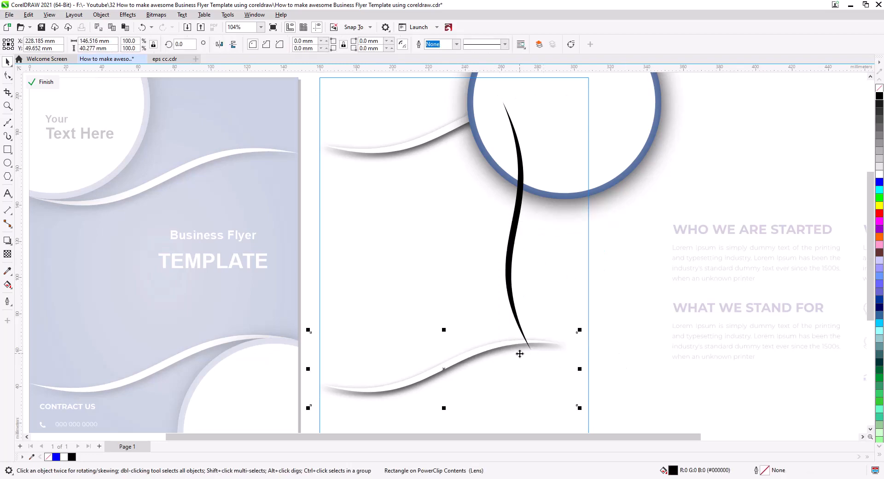
{"action": "key", "text": "Delete"}
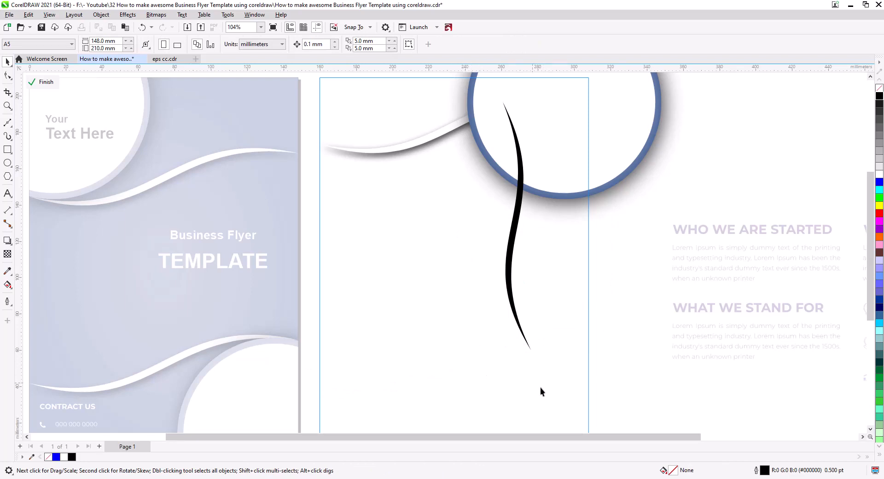
Fill the lower ribbon black and select it together with the upright black ribbon
{"action": "left_click_drag", "start_coordinate": [301, 278], "coordinate": [302, 279]}
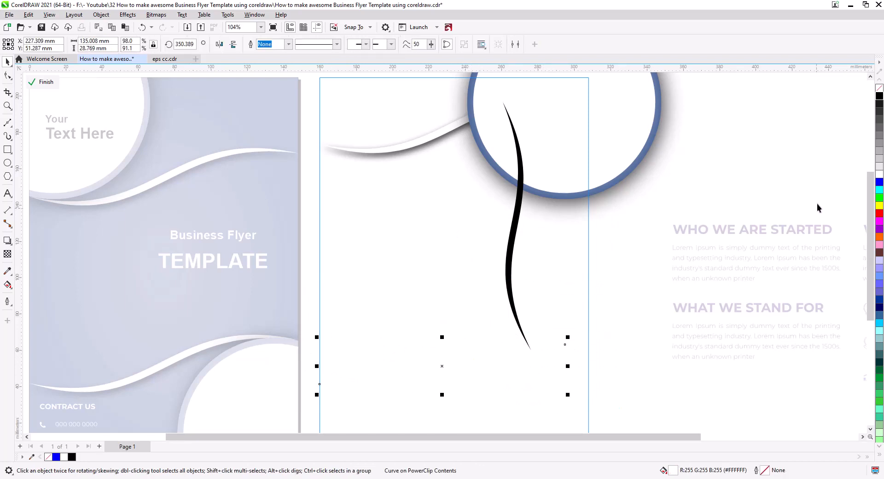
{"action": "left_click", "coordinate": [879, 96]}
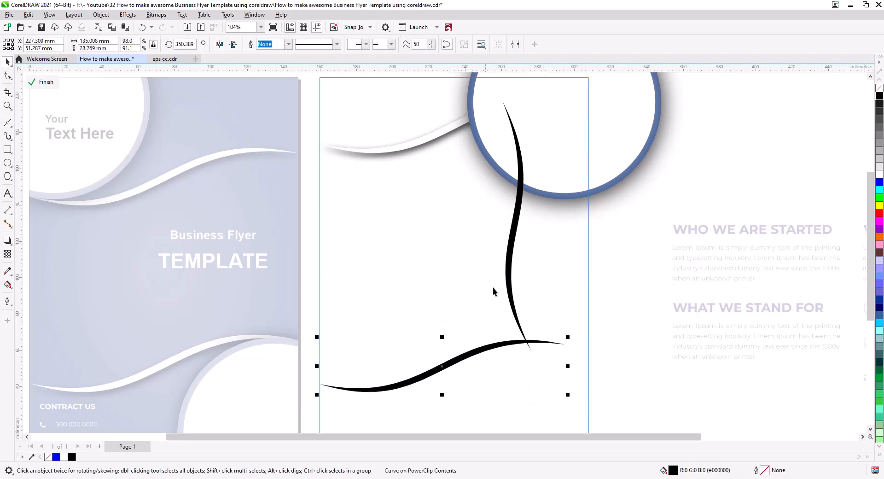
{"action": "left_click", "coordinate": [509, 277], "text": "shift"}
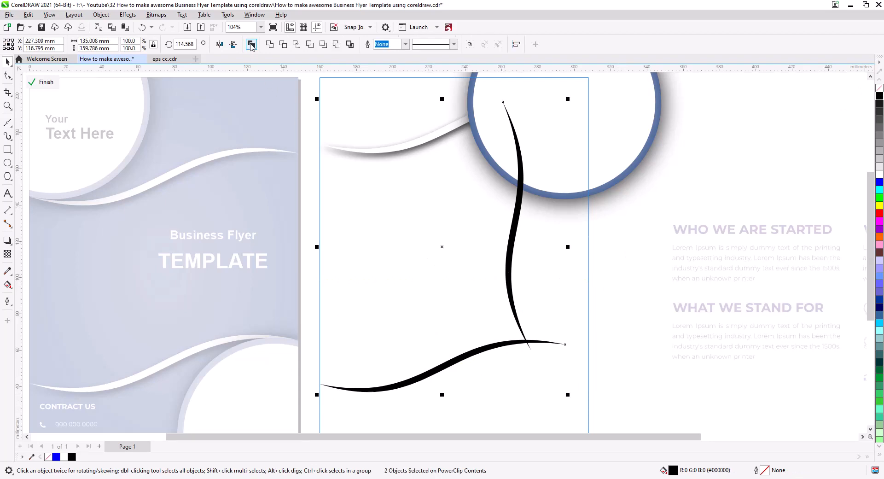
Try combining the two black ribbons into one curve, check their crossing in node editing, and undo the combination
{"action": "scroll", "coordinate": [518, 344], "scroll_direction": "up", "scroll_amount": 8}
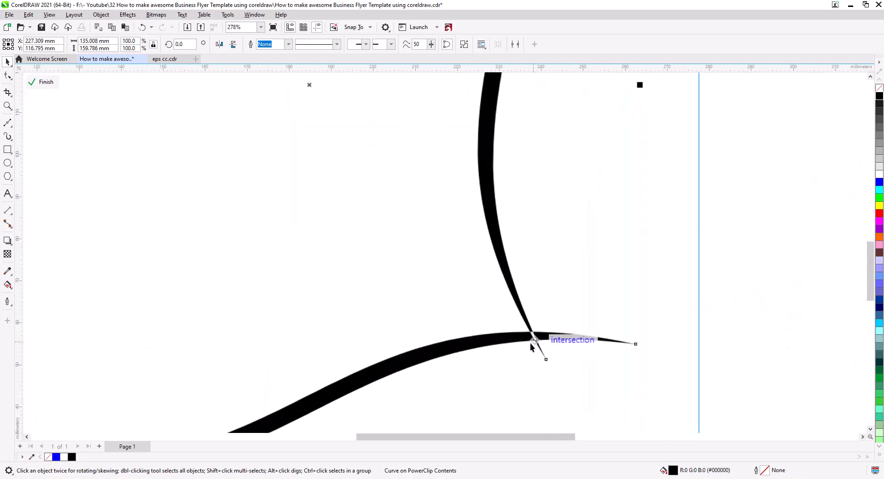
{"action": "left_click", "coordinate": [8, 76]}
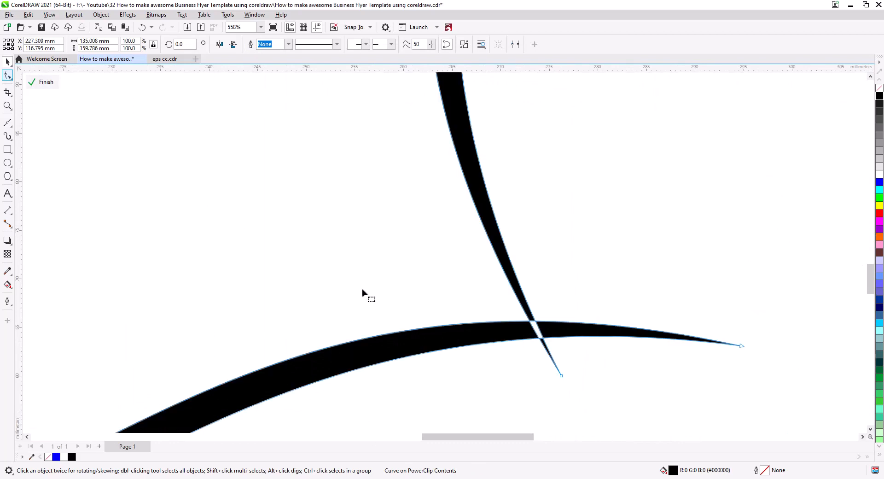
{"action": "left_click", "coordinate": [103, 115]}
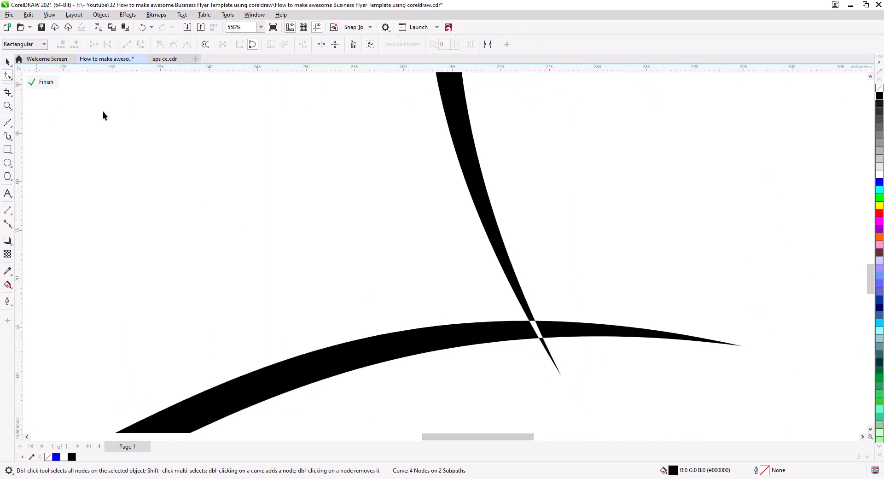
{"action": "key", "text": "ctrl+z"}
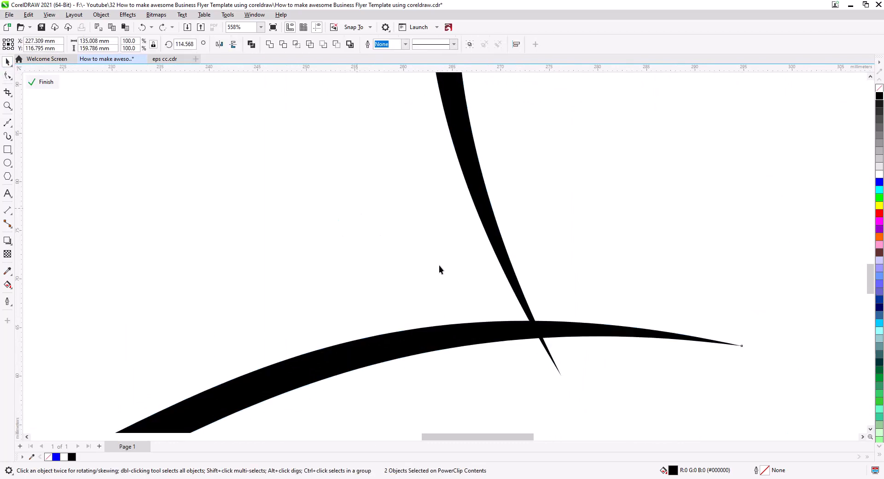
Weld the two black ribbons and delete the nodes of the small tip projecting below the lower ribbon
{"action": "left_click", "coordinate": [269, 44]}
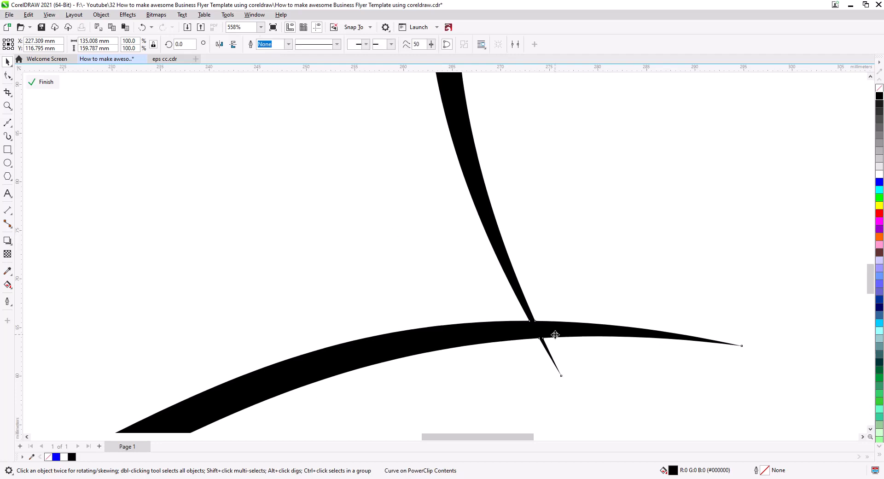
{"action": "key", "text": "F10"}
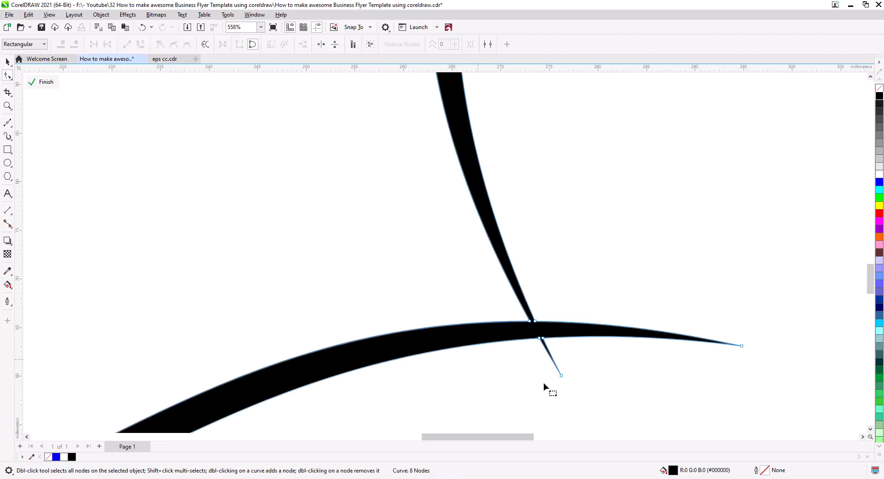
{"action": "left_click", "coordinate": [561, 376]}
{"action": "key", "text": "Delete"}
{"action": "scroll", "coordinate": [550, 343], "scroll_direction": "up", "scroll_amount": 1}
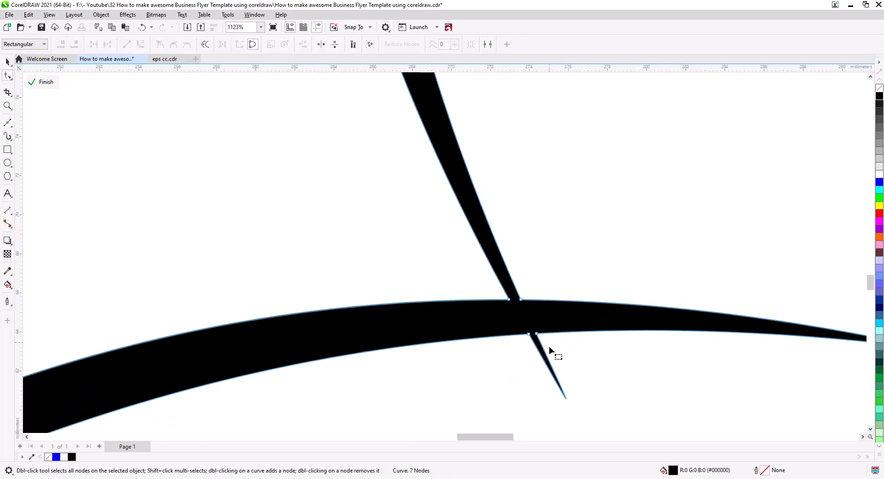
{"action": "left_click", "coordinate": [536, 335]}
{"action": "key", "text": "Delete"}
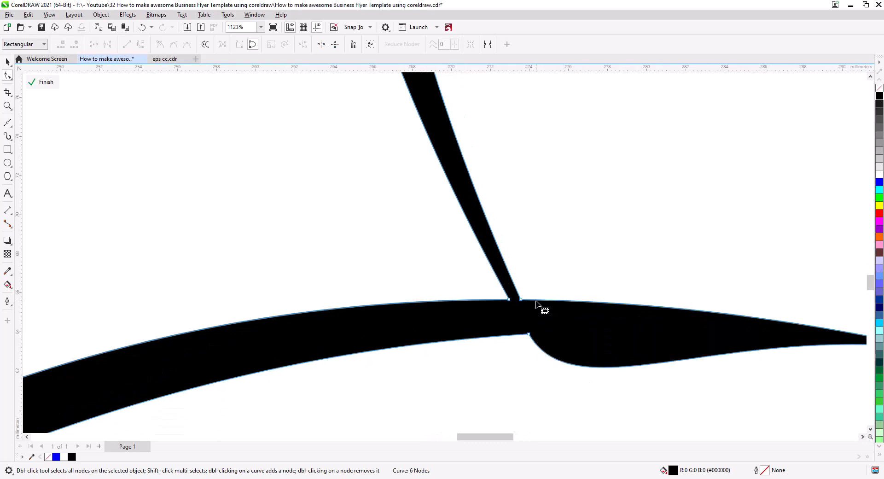
Add a node on the lower ribbon's upper edge just right of the junction and delete nodes of its projecting right end
{"action": "double_click", "coordinate": [533, 300]}
{"action": "left_click_drag", "start_coordinate": [611, 359], "coordinate": [413, 329]}
{"action": "left_click_drag", "start_coordinate": [767, 295], "coordinate": [678, 366]}
{"action": "key", "text": "Delete"}
{"action": "left_click_drag", "start_coordinate": [340, 326], "coordinate": [313, 292]}
{"action": "left_click_drag", "start_coordinate": [374, 384], "coordinate": [327, 283]}
{"action": "left_click_drag", "start_coordinate": [656, 283], "coordinate": [401, 300]}
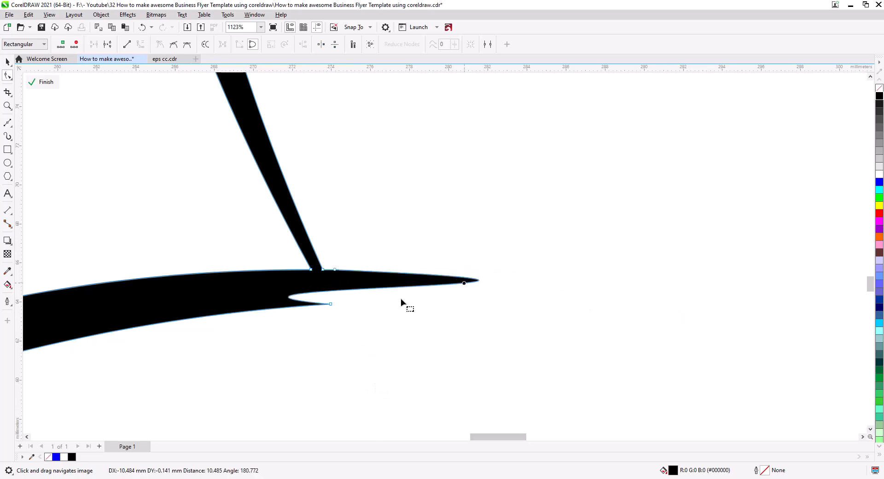
Delete the two nodes on the upper edge right of the junction so both ribbons meet in one sharp point
{"action": "left_click", "coordinate": [334, 270]}
{"action": "key", "text": "Delete"}
{"action": "left_click", "coordinate": [323, 270]}
{"action": "left_click_drag", "start_coordinate": [154, 287], "coordinate": [320, 280]}
{"action": "left_click_drag", "start_coordinate": [759, 274], "coordinate": [339, 305]}
{"action": "left_click", "coordinate": [323, 270]}
{"action": "key", "text": "Delete"}
{"action": "scroll", "coordinate": [338, 289], "scroll_direction": "down", "scroll_amount": 1}
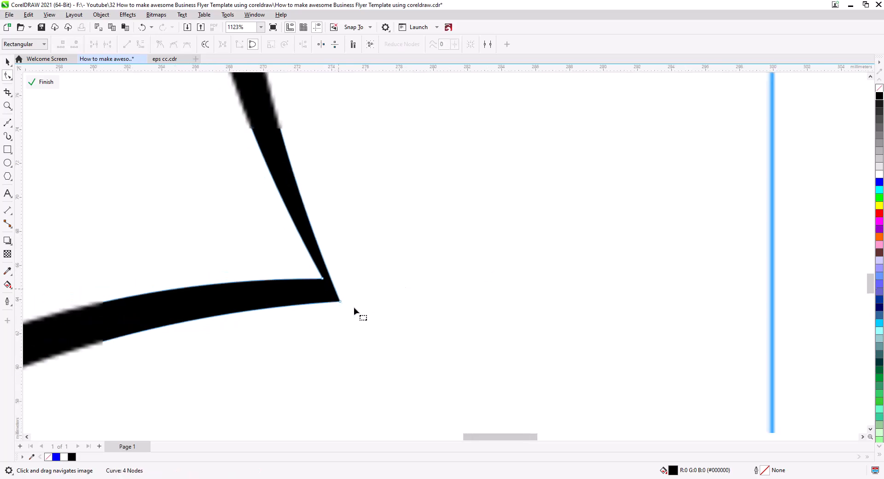
Leave node editing and break the drop shadow of the upper white ribbon apart
{"action": "scroll", "coordinate": [353, 307], "scroll_direction": "down", "scroll_amount": 6}
{"action": "left_click_drag", "start_coordinate": [422, 379], "coordinate": [498, 357]}
{"action": "left_click", "coordinate": [7, 62]}
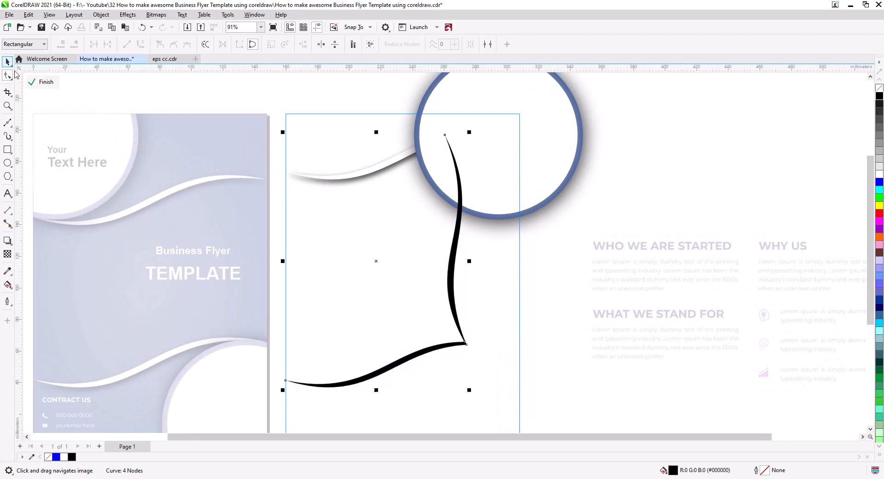
{"action": "right_click", "coordinate": [357, 183]}
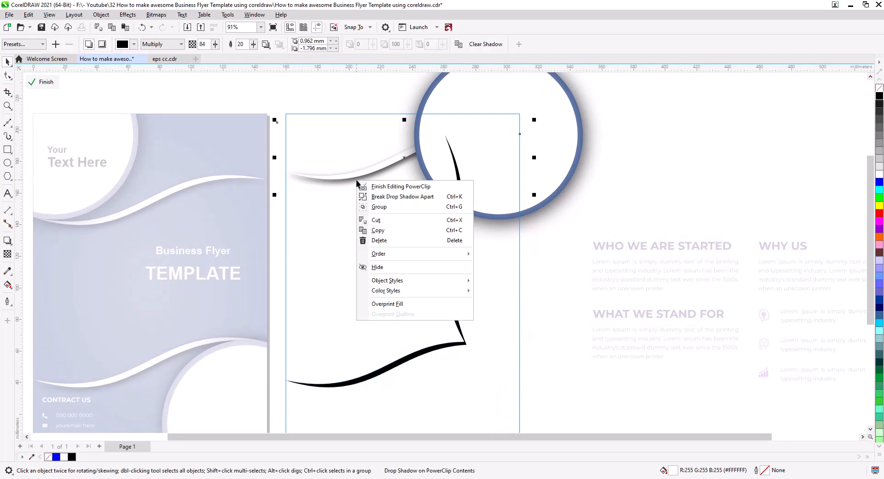
{"action": "left_click", "coordinate": [382, 198]}
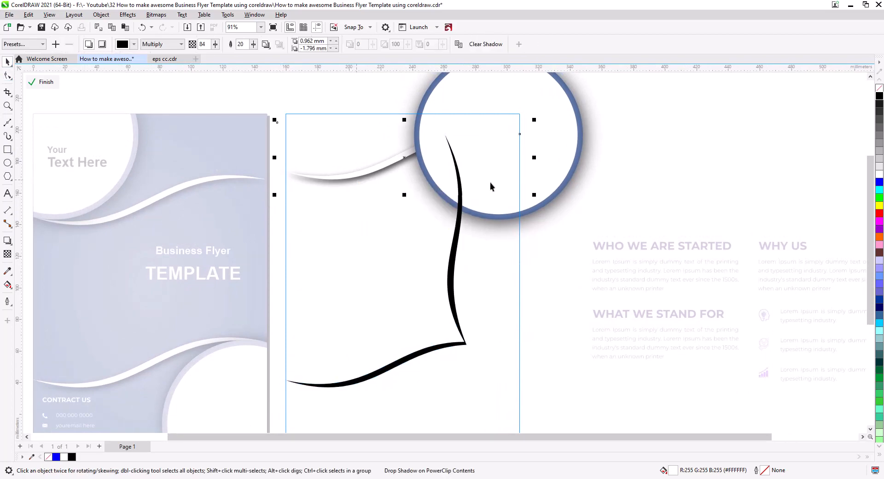
Try deleting the upper ribbon's separated shadow and the ringed circle, undoing each deletion
{"action": "left_click", "coordinate": [350, 182]}
{"action": "key", "text": "Delete"}
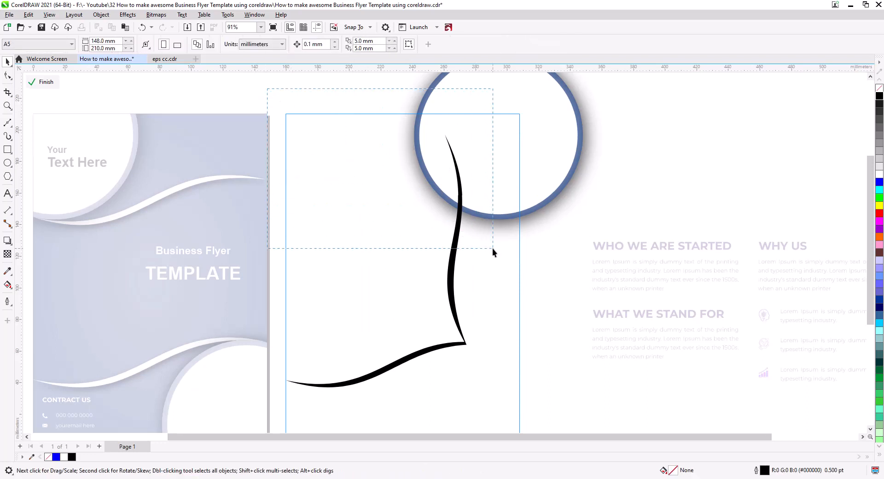
{"action": "key", "text": "ctrl+z"}
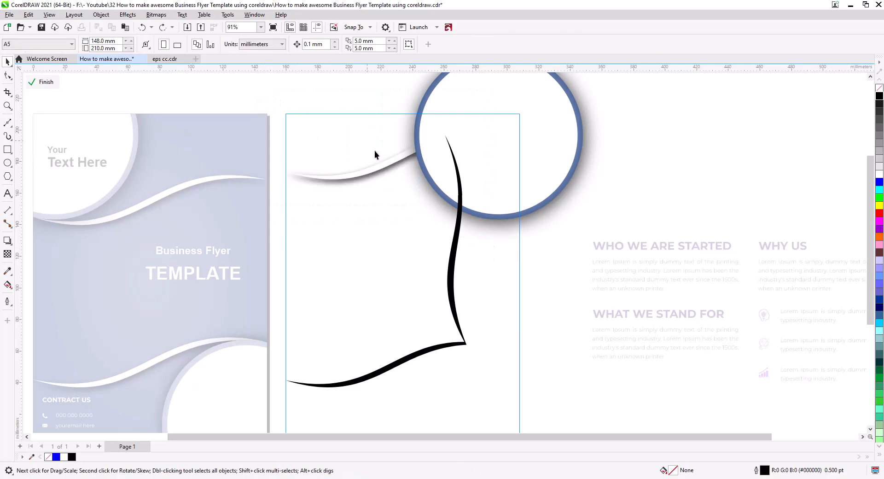
{"action": "scroll", "coordinate": [394, 178], "scroll_direction": "up", "scroll_amount": 2}
{"action": "scroll", "coordinate": [375, 170], "scroll_direction": "up", "scroll_amount": 4}
{"action": "left_click", "coordinate": [375, 169]}
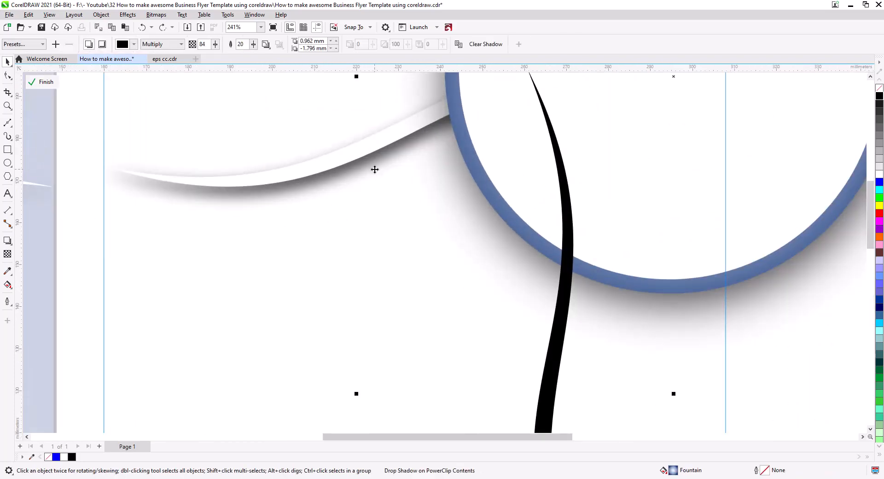
{"action": "key", "text": "Delete"}
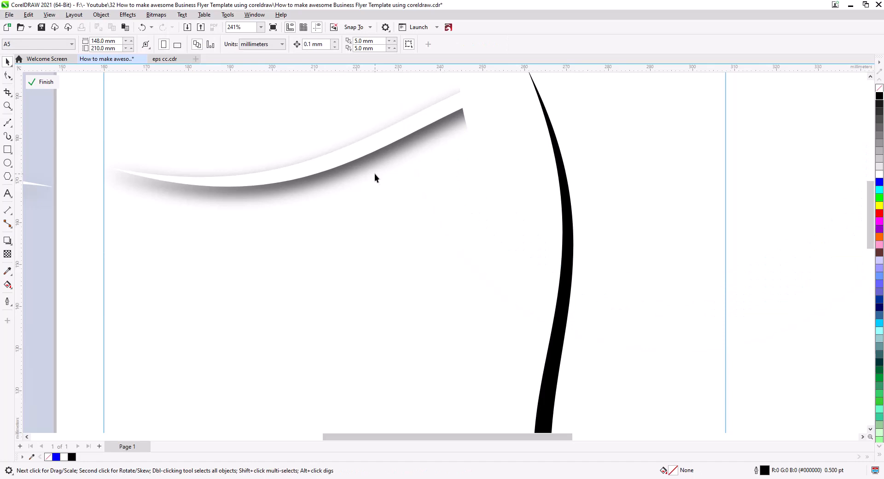
{"action": "key", "text": "ctrl+z"}
Delete the upper ribbon's separated shadow and fill the white ribbon black
{"action": "left_click", "coordinate": [231, 194]}
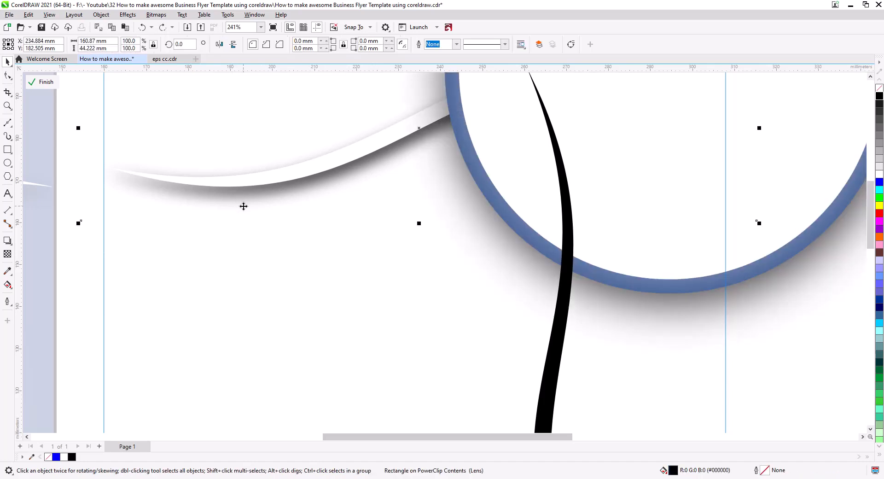
{"action": "key", "text": "Delete"}
{"action": "left_click", "coordinate": [264, 179]}
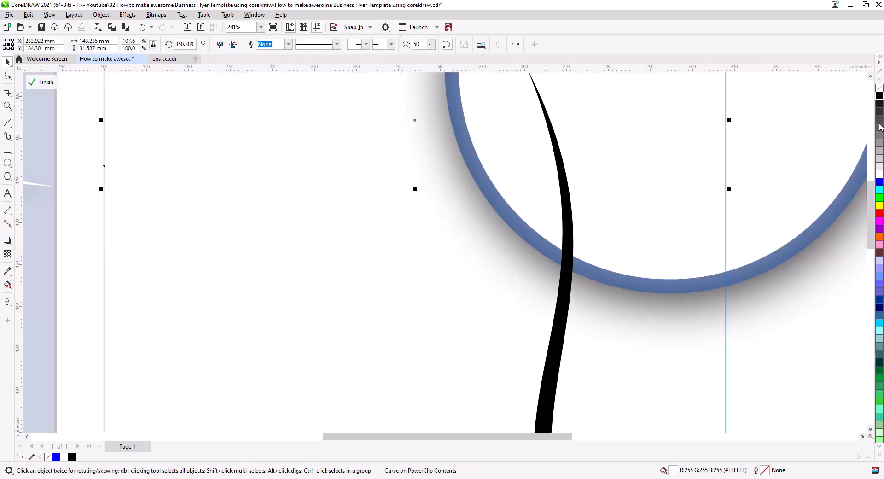
{"action": "left_click", "coordinate": [880, 97]}
Weld the upper ribbon with the joined black ribbons and fill the merged curve green
{"action": "scroll", "coordinate": [640, 188], "scroll_direction": "down", "scroll_amount": 2}
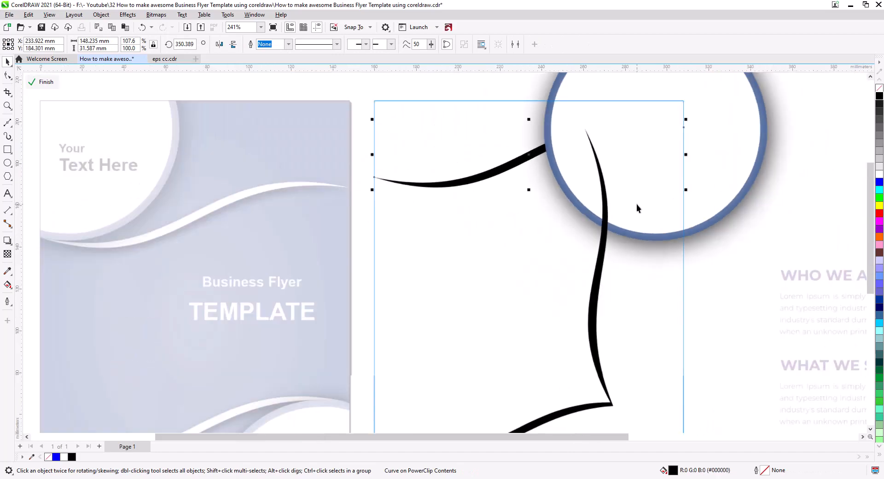
{"action": "left_click", "coordinate": [603, 245], "text": "shift"}
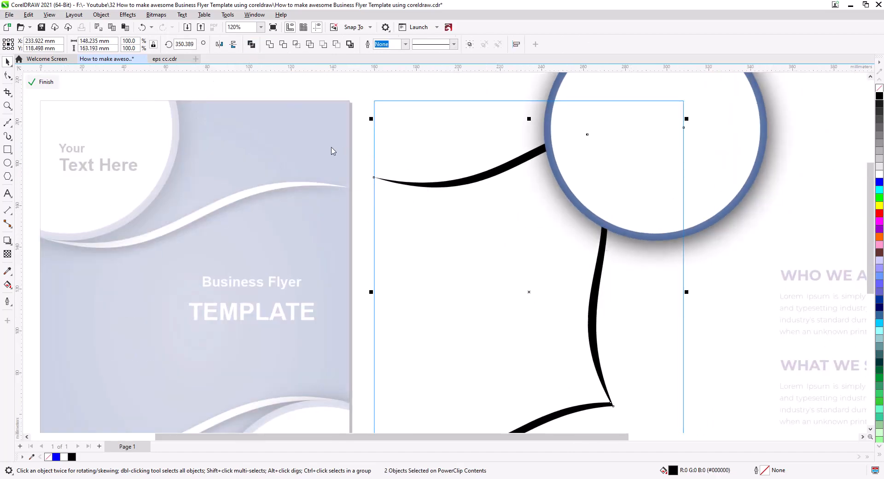
{"action": "left_click", "coordinate": [270, 45]}
{"action": "scroll", "coordinate": [495, 208], "scroll_direction": "down", "scroll_amount": 1}
{"action": "left_click_drag", "start_coordinate": [490, 222], "coordinate": [486, 220]}
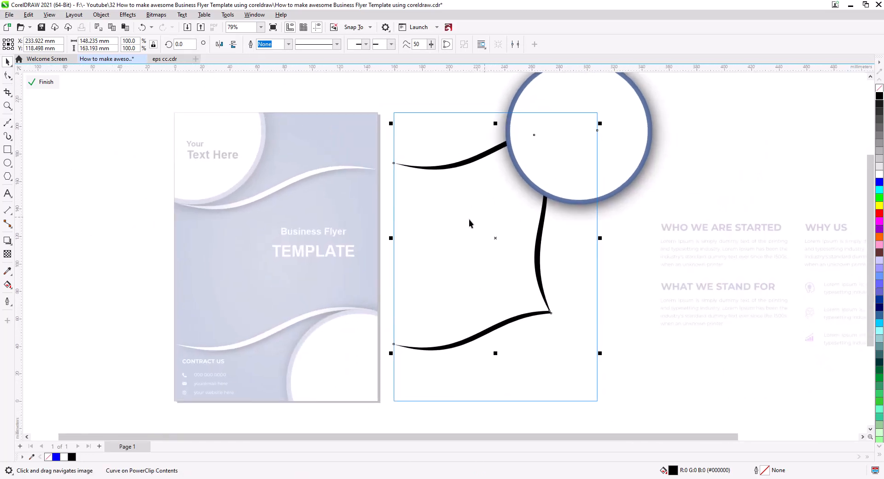
{"action": "right_click", "coordinate": [880, 199]}
Give the merged green ribbon a drop shadow directed straight down from its upper edge to its lower edge
{"action": "scroll", "coordinate": [430, 200], "scroll_direction": "up", "scroll_amount": 1}
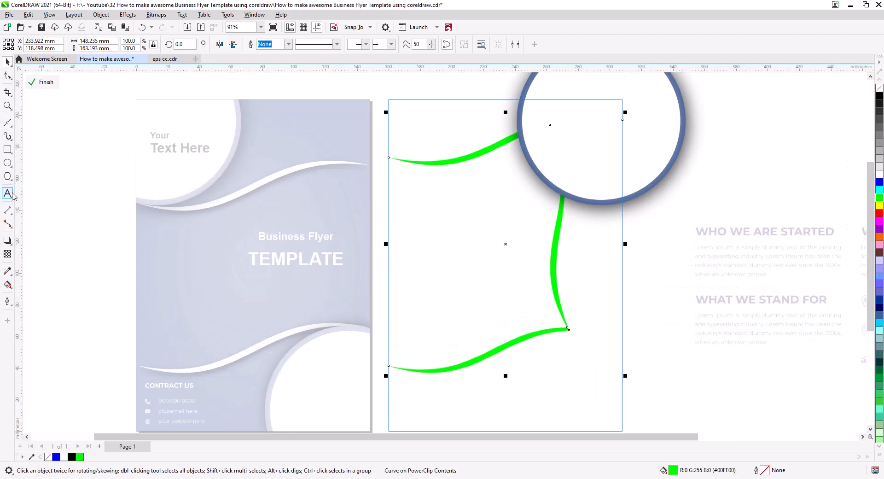
{"action": "left_click", "coordinate": [7, 242]}
{"action": "left_click_drag", "start_coordinate": [466, 159], "coordinate": [508, 377]}
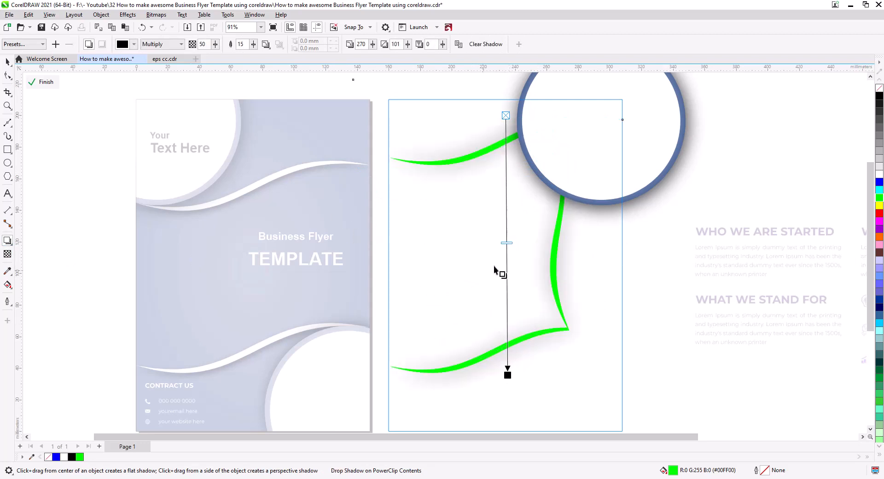
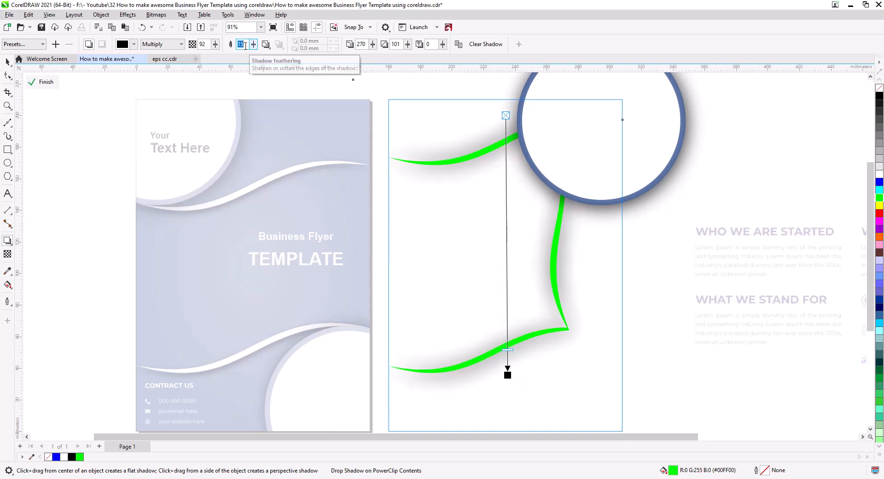
Set the merged ribbon's shadow feathering to 8 and its direction to 271, and fill the ribbon white
{"action": "key", "text": "Return"}
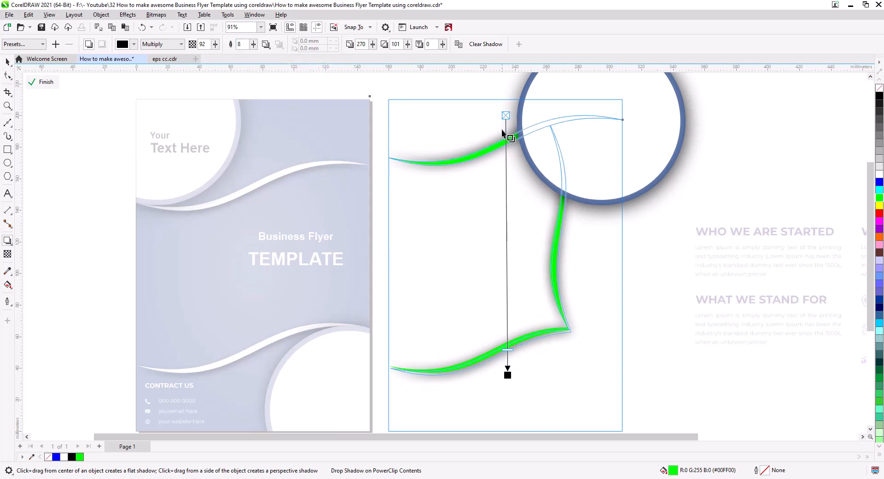
{"action": "mouse_move", "coordinate": [507, 376]}
{"action": "left_mouse_down"}
{"action": "mouse_move", "coordinate": [517, 367]}
{"action": "mouse_move", "coordinate": [508, 374]}
{"action": "left_mouse_up"}
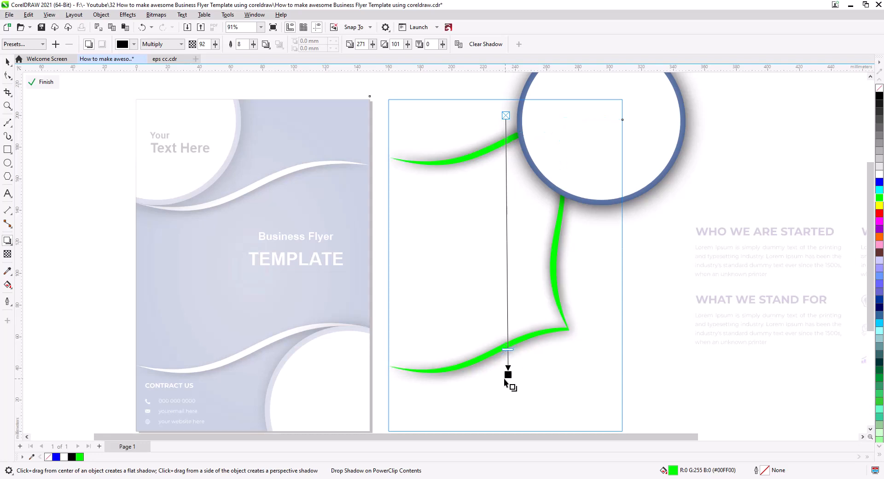
{"action": "left_click", "coordinate": [7, 61]}
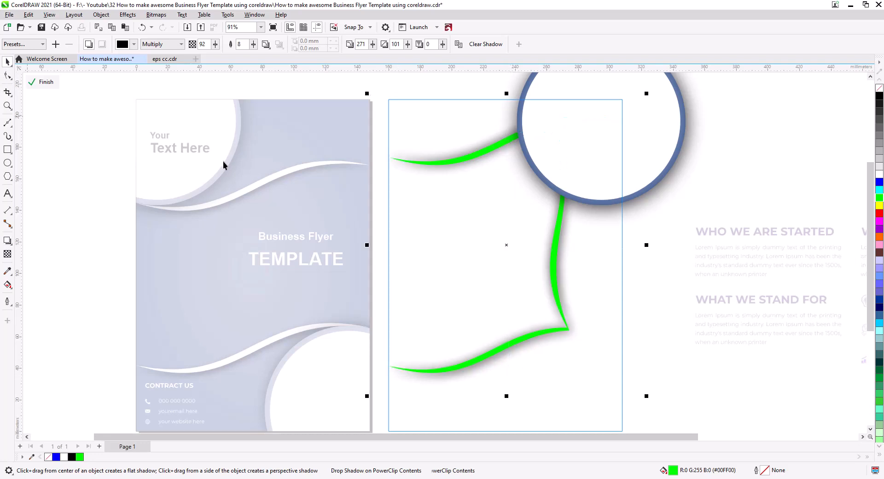
{"action": "left_click", "coordinate": [879, 174]}
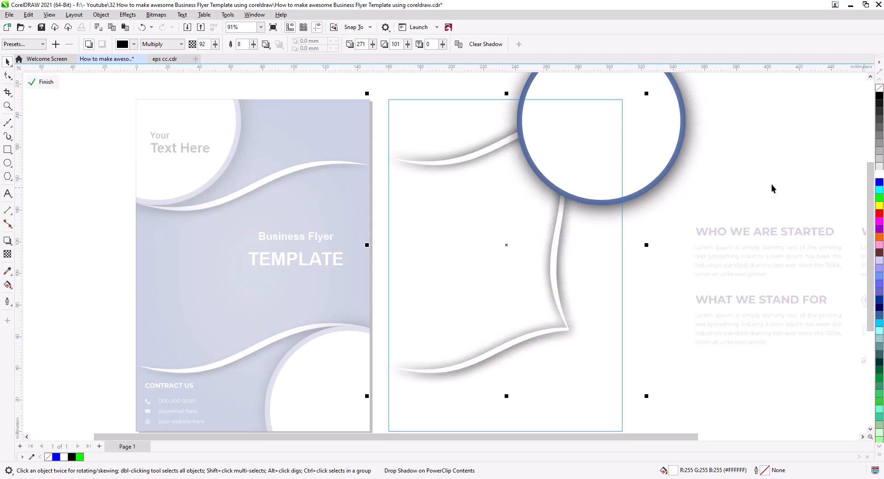
{"action": "left_click", "coordinate": [750, 164]}
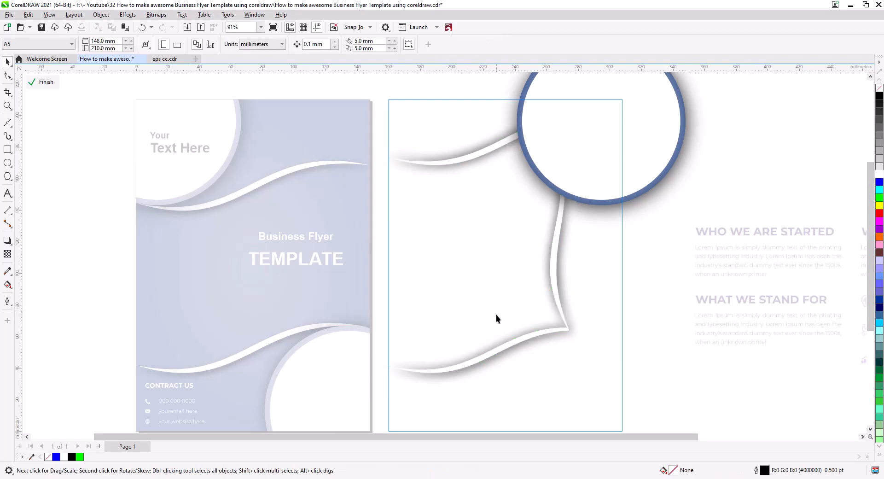
Stretch the merged white ribbon vertically to about 105.9 % and skew its right side downwards
{"action": "scroll", "coordinate": [495, 314], "scroll_direction": "up", "scroll_amount": 1}
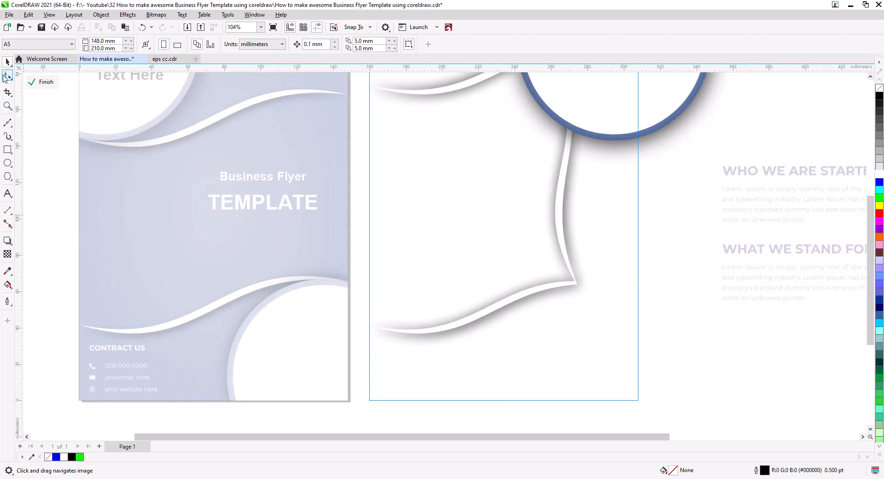
{"action": "left_click", "coordinate": [542, 286]}
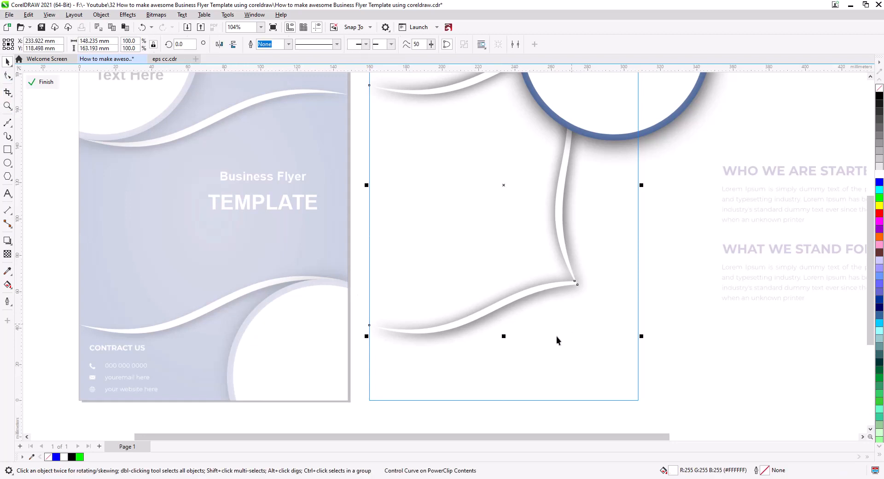
{"action": "left_click_drag", "start_coordinate": [504, 337], "coordinate": [505, 353]}
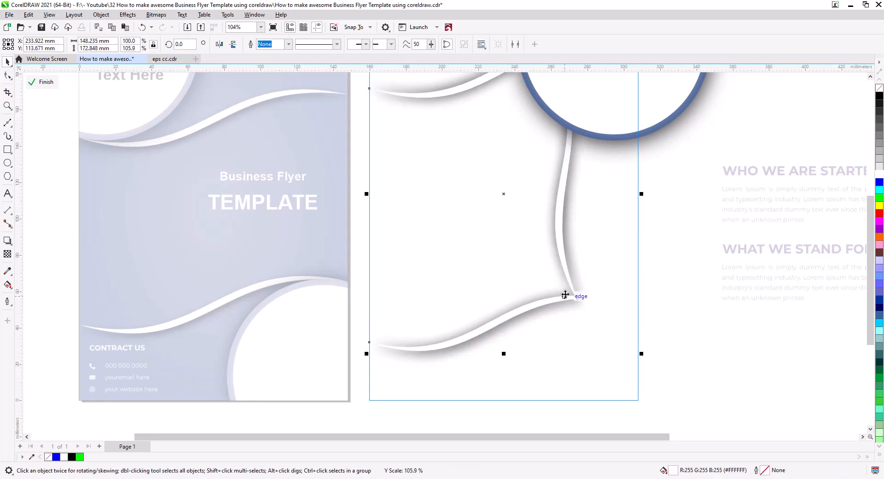
{"action": "left_click", "coordinate": [569, 282]}
{"action": "left_click_drag", "start_coordinate": [643, 193], "coordinate": [643, 232]}
{"action": "scroll", "coordinate": [642, 228], "scroll_direction": "down", "scroll_amount": 2}
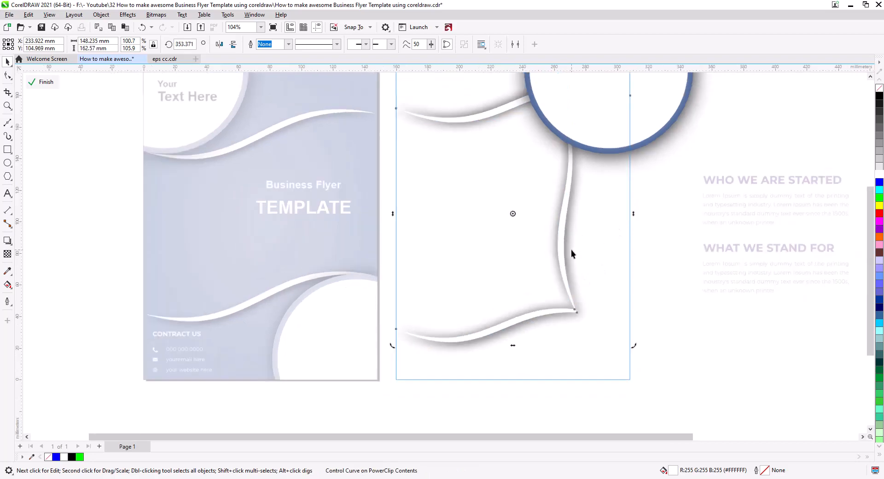
Widen the merged ribbon to about 155.7 mm and finish editing the back's PowerClip contents
{"action": "left_click", "coordinate": [569, 216]}
{"action": "left_click_drag", "start_coordinate": [625, 218], "coordinate": [635, 219]}
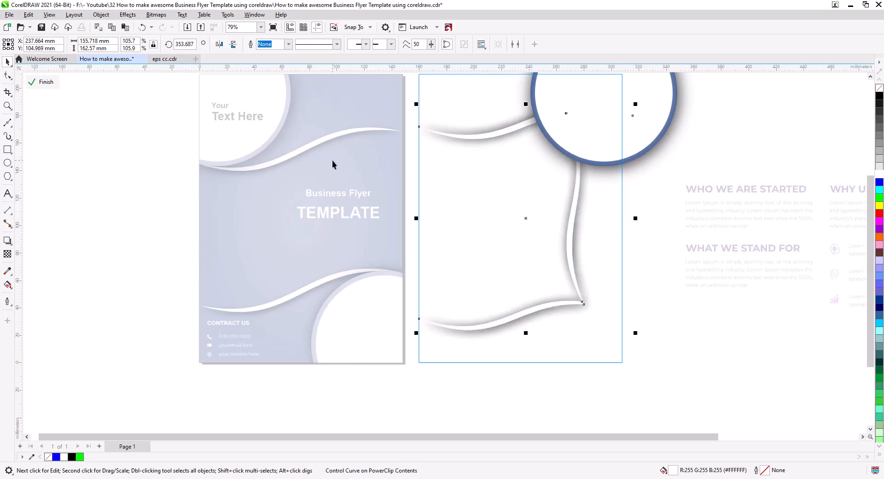
{"action": "left_click", "coordinate": [44, 82]}
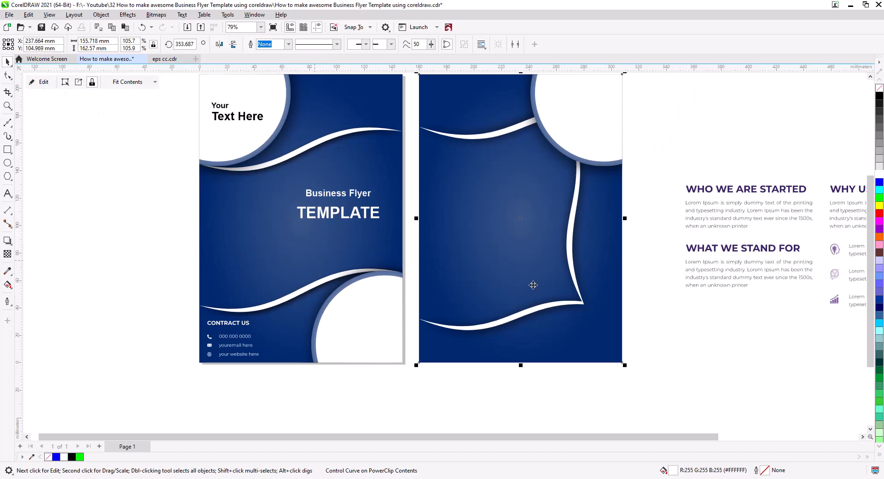
Start a Bézier path at the upper ribbon's left tip, following the ribbon and ending inside the white circle
{"action": "left_click_drag", "start_coordinate": [539, 279], "coordinate": [499, 326]}
{"action": "scroll", "coordinate": [463, 306], "scroll_direction": "up", "scroll_amount": 1}
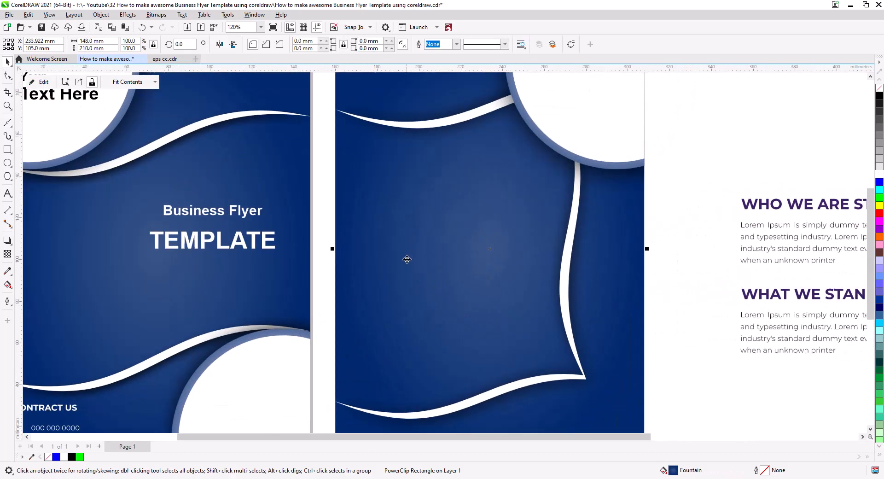
{"action": "left_click_drag", "start_coordinate": [407, 260], "coordinate": [414, 298]}
{"action": "scroll", "coordinate": [414, 299], "scroll_direction": "up", "scroll_amount": 1}
{"action": "scroll", "coordinate": [390, 217], "scroll_direction": "up", "scroll_amount": 4}
{"action": "left_click_drag", "start_coordinate": [422, 209], "coordinate": [387, 259]}
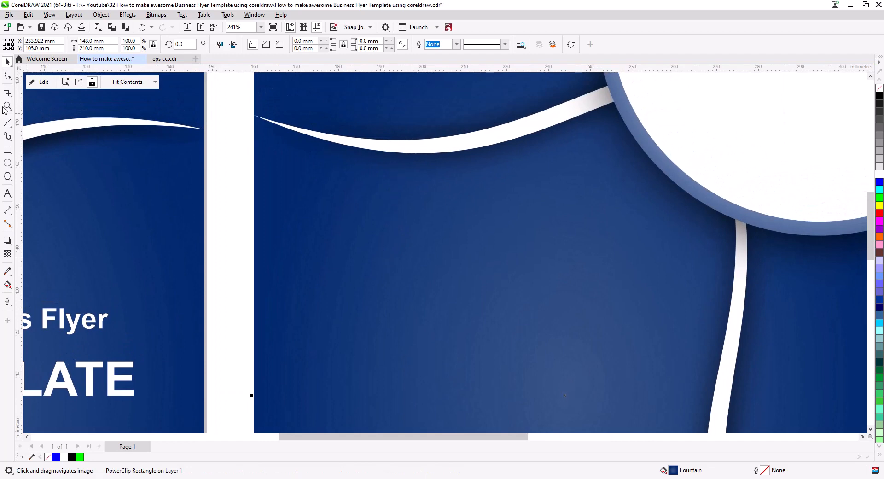
{"action": "left_click", "coordinate": [251, 116]}
{"action": "left_click_drag", "start_coordinate": [340, 141], "coordinate": [444, 145]}
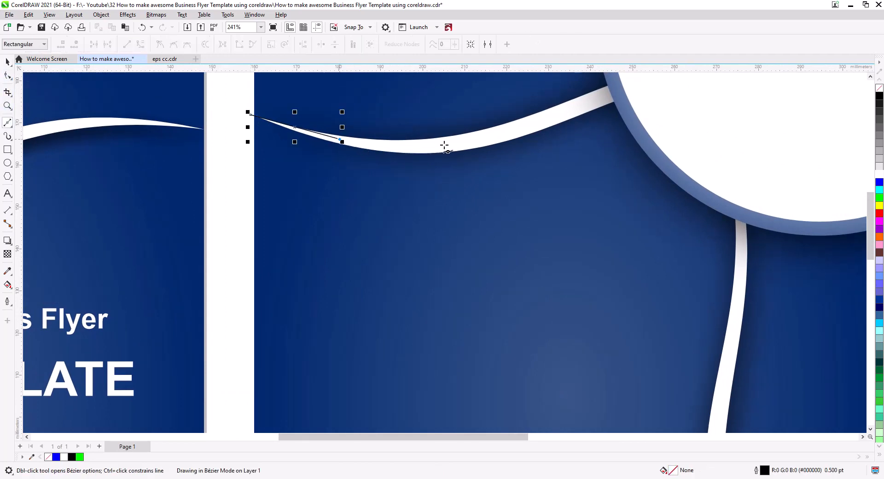
{"action": "left_click", "coordinate": [444, 145]}
{"action": "left_click", "coordinate": [512, 129]}
{"action": "left_click", "coordinate": [558, 111]}
{"action": "left_click", "coordinate": [590, 103]}
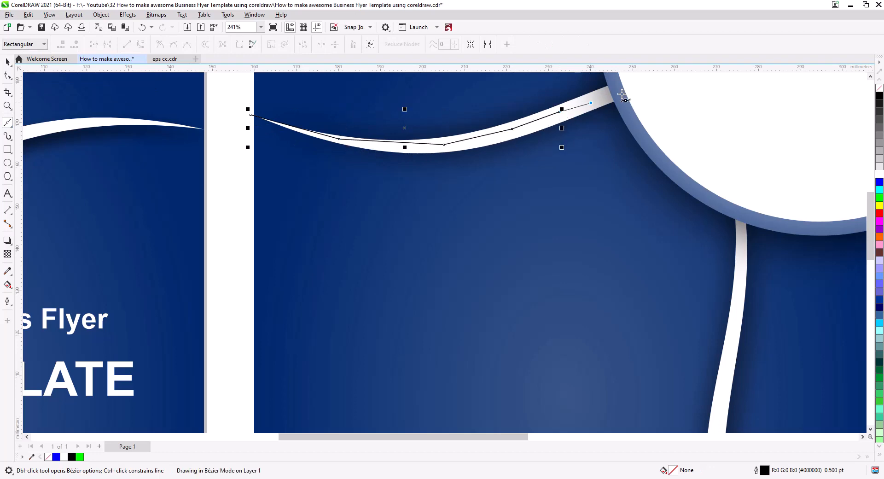
{"action": "double_click", "coordinate": [705, 82]}
Continue the Bézier path from the circle down along the vertical ribbon to its sharp lower corner
{"action": "left_click", "coordinate": [742, 234]}
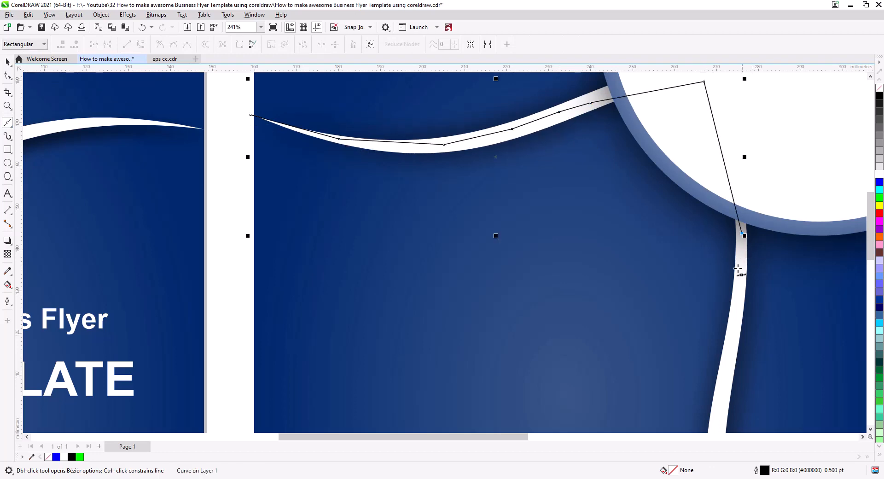
{"action": "left_click_drag", "start_coordinate": [732, 302], "coordinate": [662, 121]}
{"action": "left_click", "coordinate": [656, 190]}
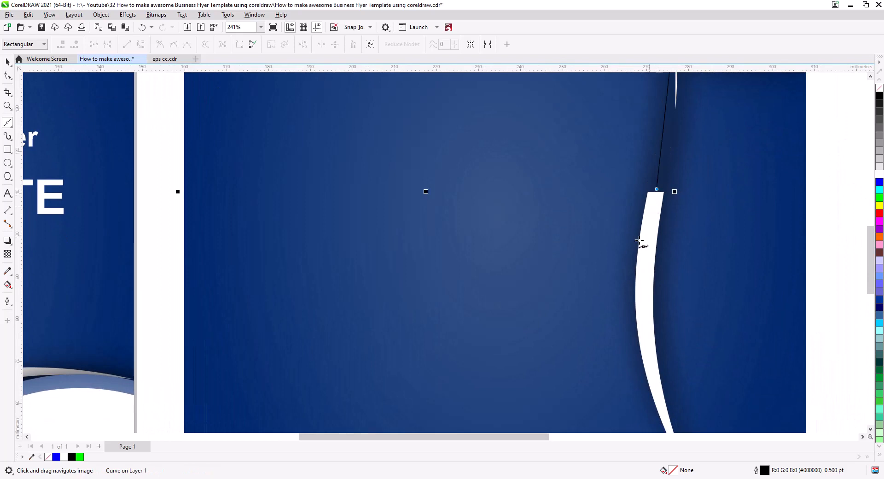
{"action": "left_click", "coordinate": [643, 254]}
{"action": "left_click_drag", "start_coordinate": [652, 314], "coordinate": [597, 144]}
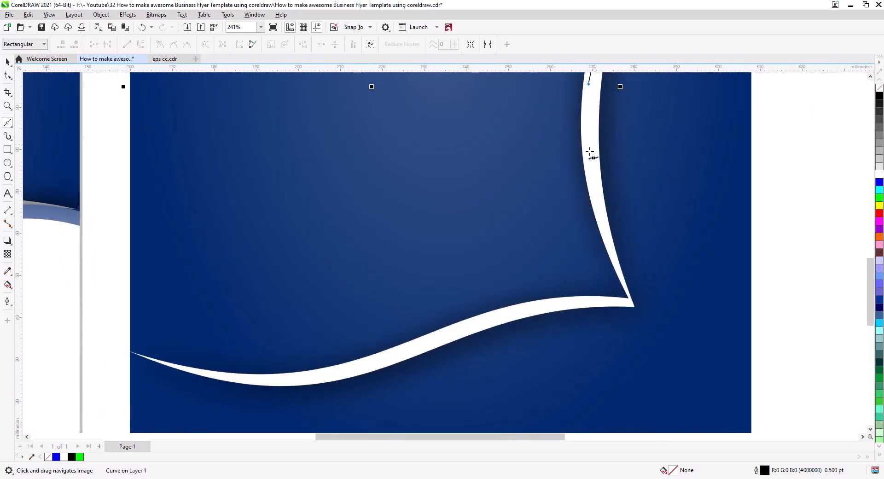
{"action": "left_click", "coordinate": [590, 151]}
{"action": "left_click", "coordinate": [598, 208]}
{"action": "left_click", "coordinate": [617, 265]}
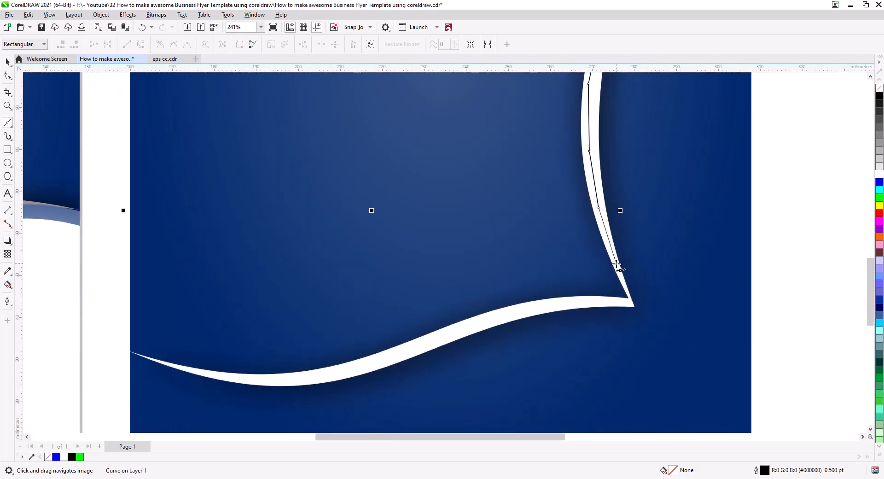
{"action": "scroll", "coordinate": [633, 307], "scroll_direction": "up", "scroll_amount": 2}
{"action": "scroll", "coordinate": [629, 314], "scroll_direction": "up", "scroll_amount": 2}
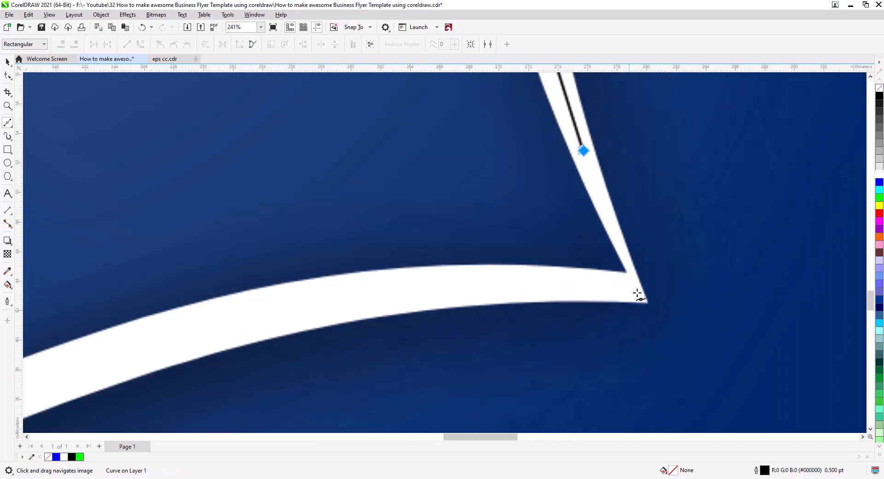
{"action": "scroll", "coordinate": [616, 300], "scroll_direction": "up", "scroll_amount": 3}
{"action": "scroll", "coordinate": [612, 302], "scroll_direction": "down", "scroll_amount": 3}
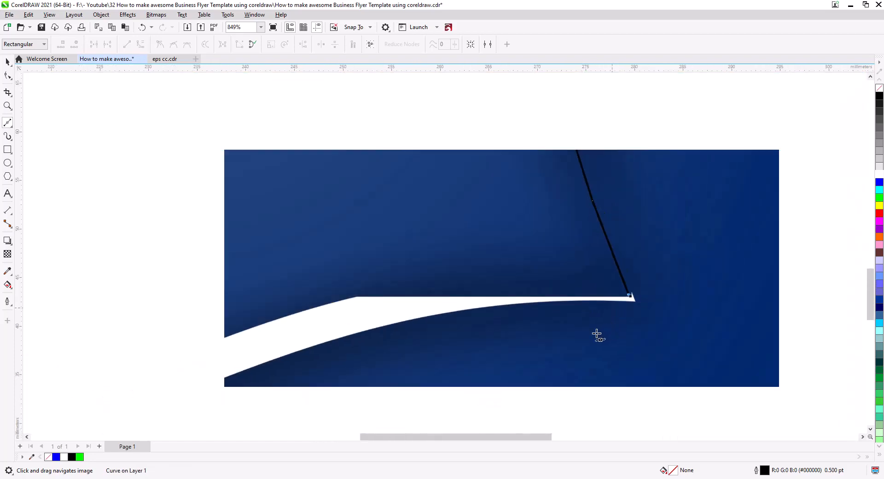
Continue the Bézier path from the sharp corner leftwards along the lower ribbon
{"action": "left_click_drag", "start_coordinate": [569, 341], "coordinate": [671, 321]}
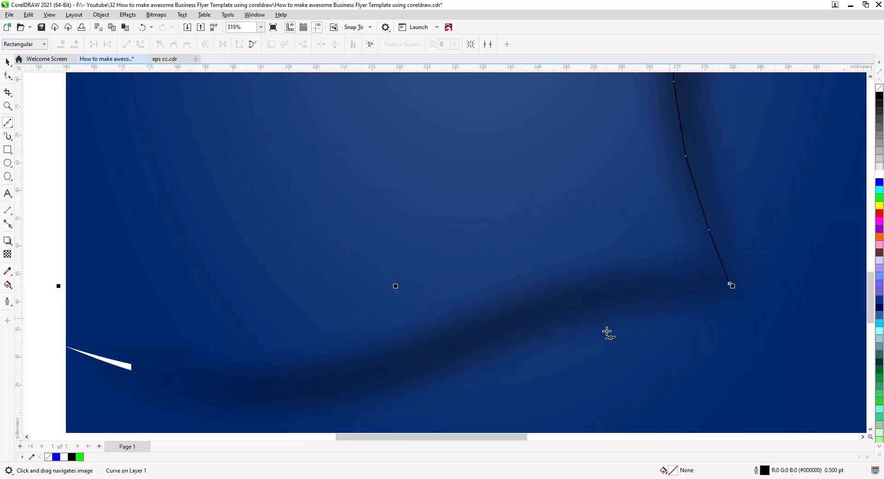
{"action": "scroll", "coordinate": [612, 325], "scroll_direction": "down", "scroll_amount": 2}
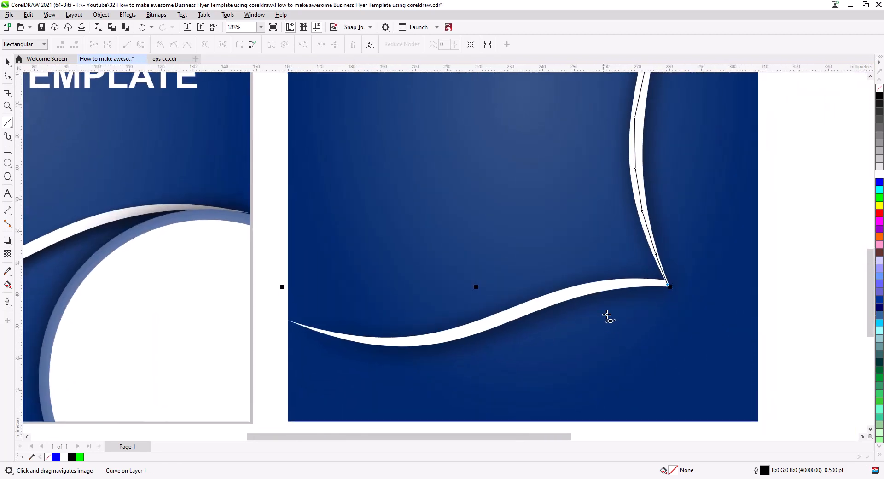
{"action": "left_click", "coordinate": [630, 282]}
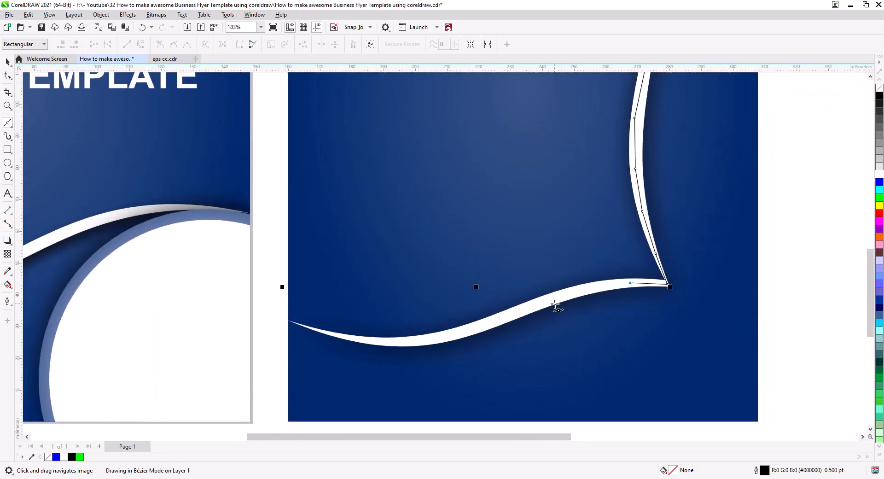
{"action": "left_click", "coordinate": [554, 303]}
{"action": "left_click", "coordinate": [496, 318]}
{"action": "left_click", "coordinate": [421, 342]}
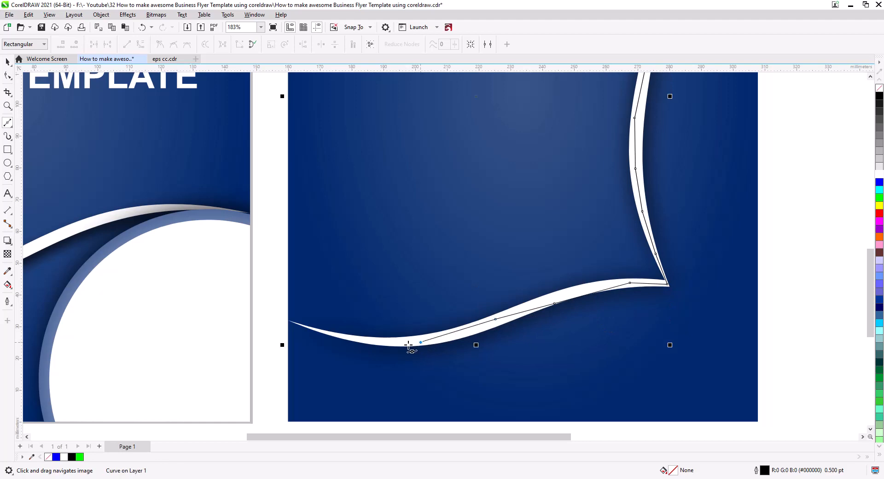
{"action": "left_click", "coordinate": [352, 339]}
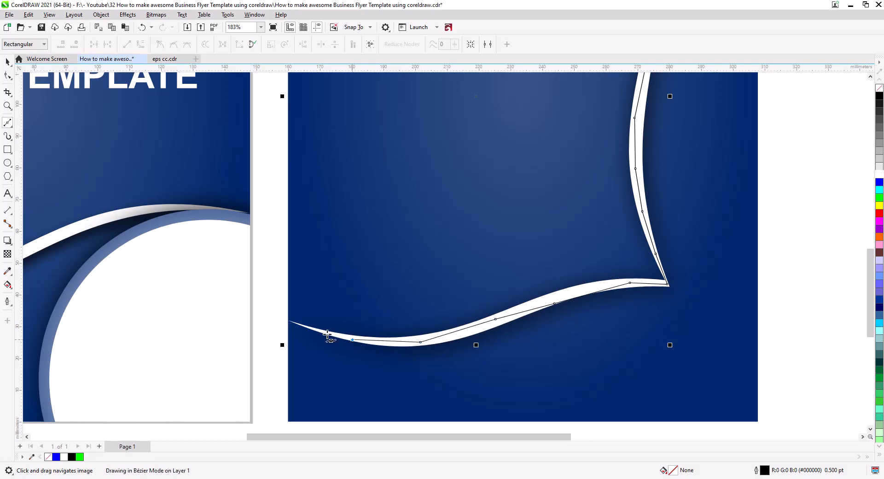
Extend the path beyond the back page's left edge, run it upwards and close it at its starting node
{"action": "left_click", "coordinate": [268, 312]}
{"action": "left_click_drag", "start_coordinate": [275, 188], "coordinate": [297, 415]}
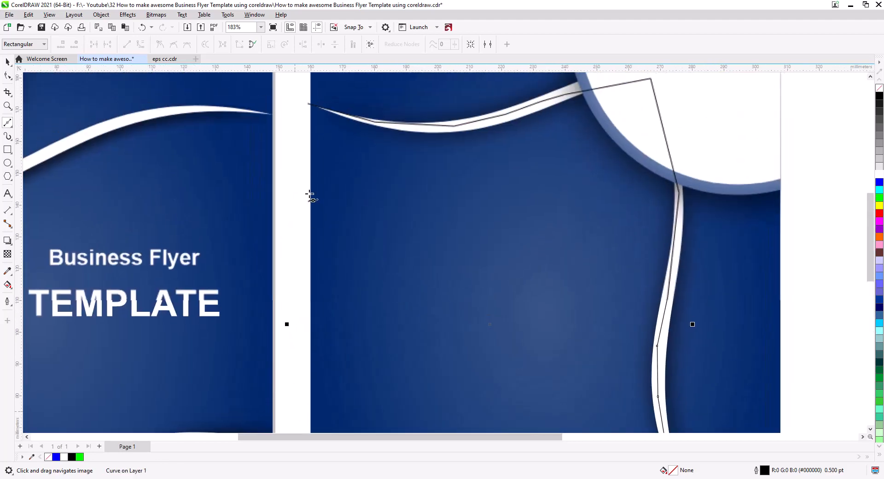
{"action": "left_click", "coordinate": [291, 104]}
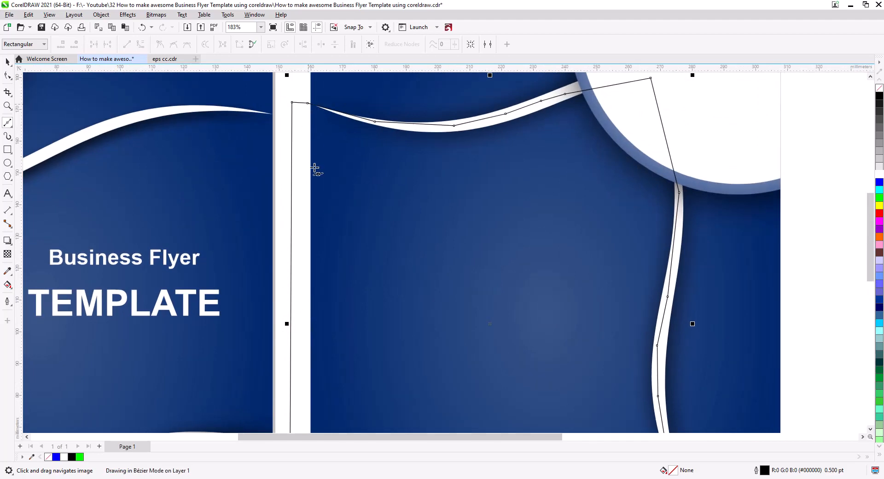
{"action": "left_click_drag", "start_coordinate": [350, 280], "coordinate": [370, 1]}
Add a node to the path near the lower ribbon's left tip and move it onto the tip
{"action": "scroll", "coordinate": [338, 242], "scroll_direction": "up", "scroll_amount": 1}
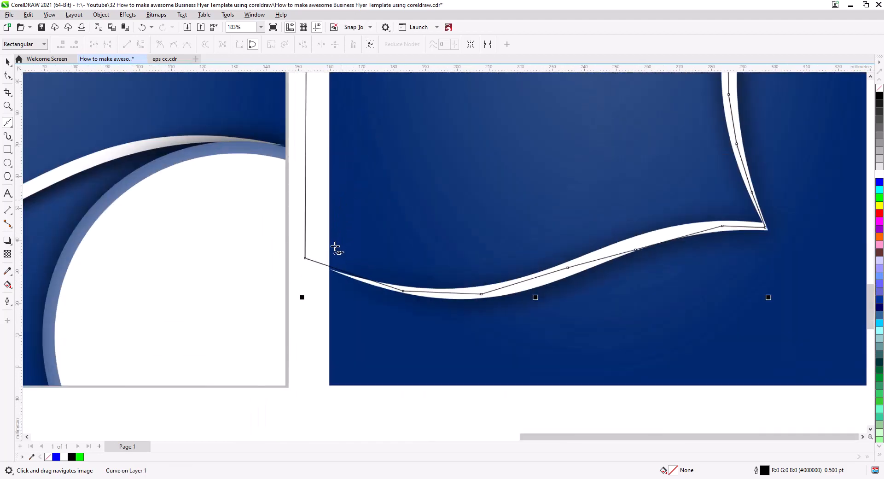
{"action": "scroll", "coordinate": [323, 271], "scroll_direction": "up", "scroll_amount": 2}
{"action": "left_click", "coordinate": [7, 76]}
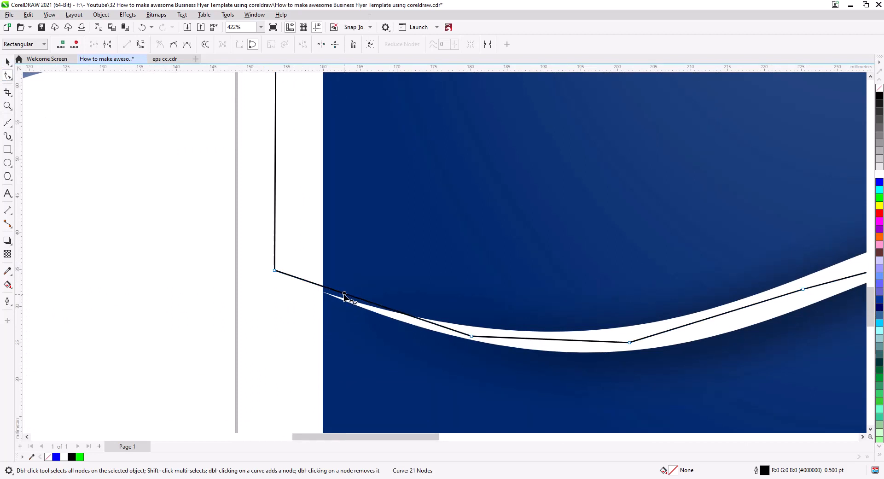
{"action": "double_click", "coordinate": [327, 295]}
{"action": "left_click_drag", "start_coordinate": [327, 296], "coordinate": [323, 294]}
{"action": "key", "text": "space"}
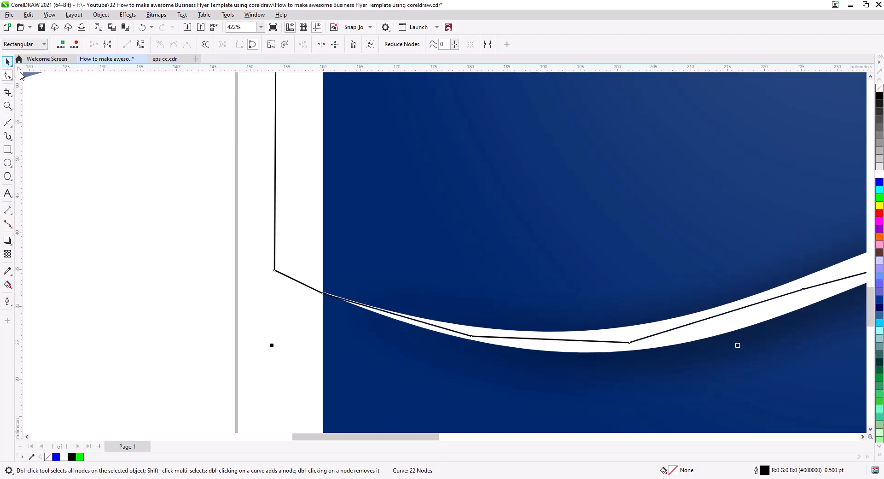
Fill the closed shape between the ribbons green
{"action": "scroll", "coordinate": [297, 311], "scroll_direction": "down", "scroll_amount": 3}
{"action": "scroll", "coordinate": [332, 352], "scroll_direction": "down", "scroll_amount": 3}
{"action": "scroll", "coordinate": [381, 295], "scroll_direction": "up", "scroll_amount": 2}
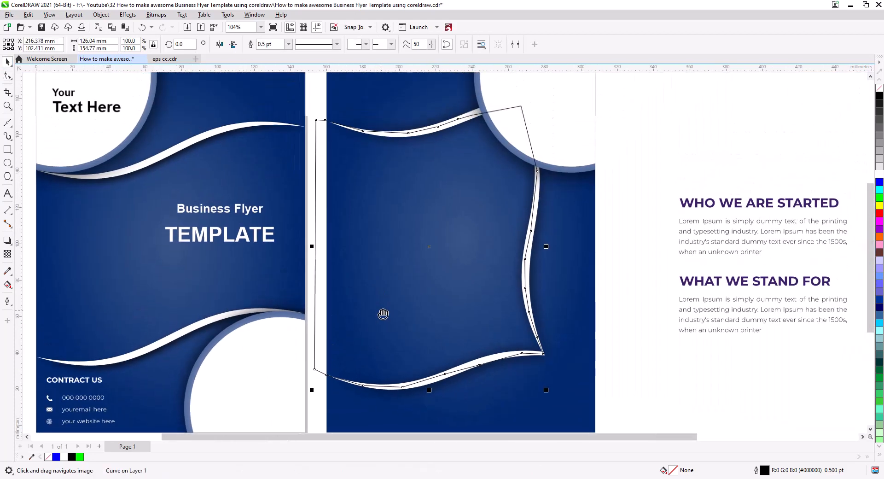
{"action": "left_click", "coordinate": [879, 198]}
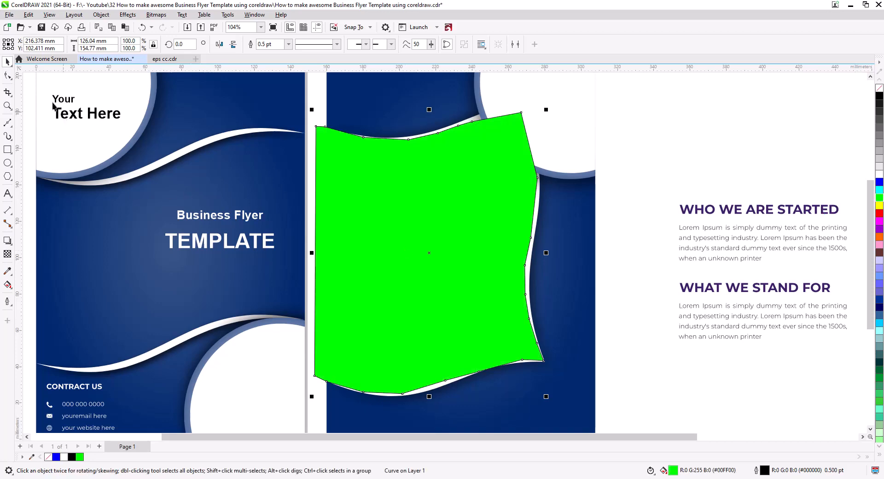
PowerClip the green shape inside the back page's blue rectangle
{"action": "left_click", "coordinate": [98, 16]}
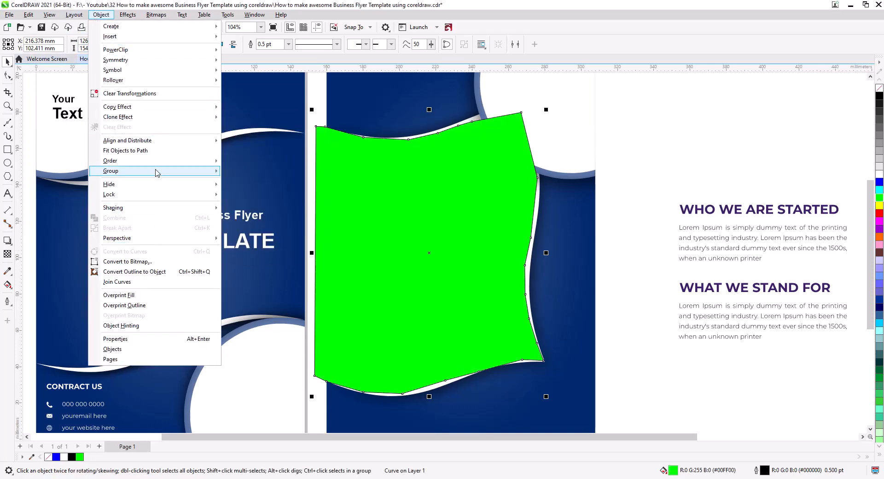
{"action": "mouse_move", "coordinate": [215, 55]}
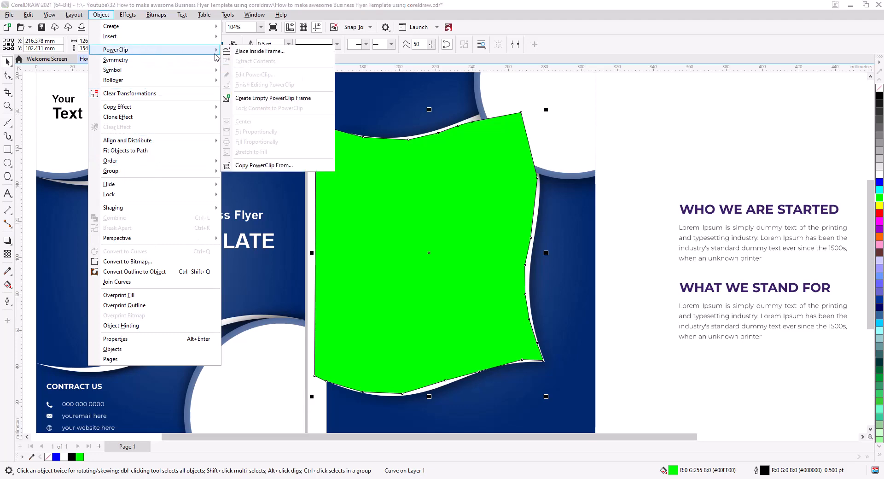
{"action": "left_click", "coordinate": [260, 51]}
{"action": "left_click", "coordinate": [557, 227]}
Open the back page's PowerClip for editing and send the green shape to the back of the layer
{"action": "left_click", "coordinate": [466, 247]}
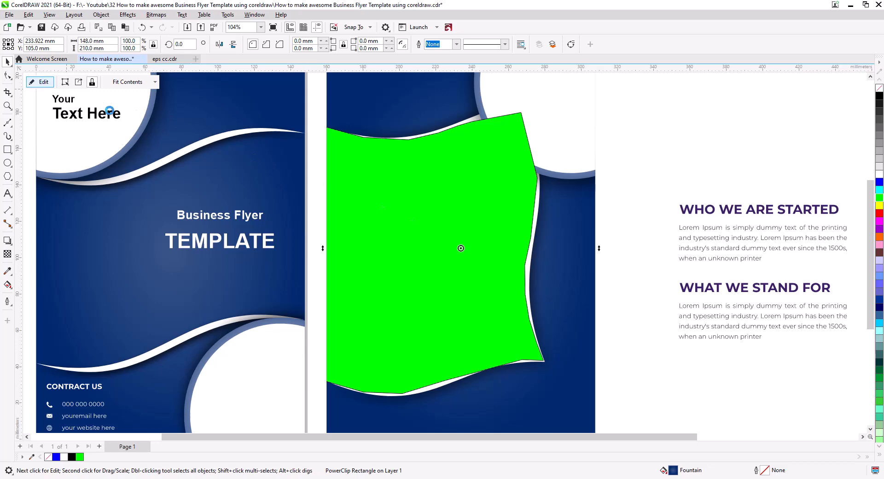
{"action": "left_click", "coordinate": [41, 81]}
{"action": "right_click", "coordinate": [383, 259]}
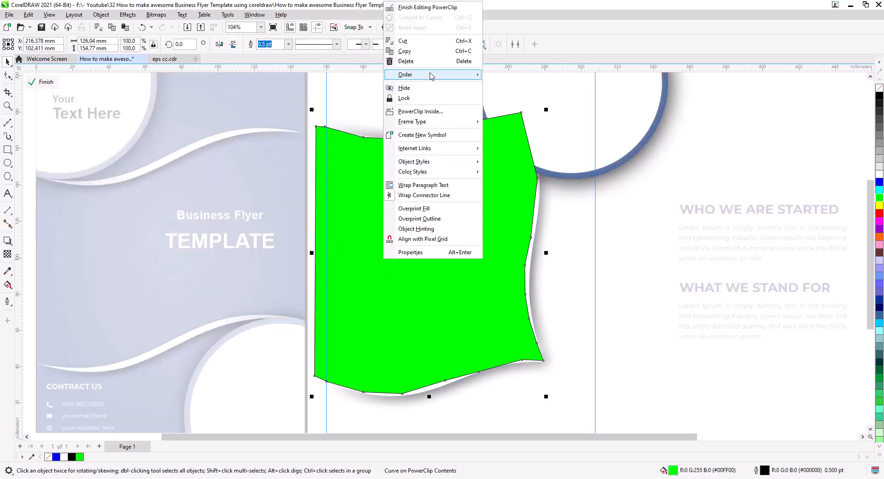
{"action": "mouse_move", "coordinate": [432, 76]}
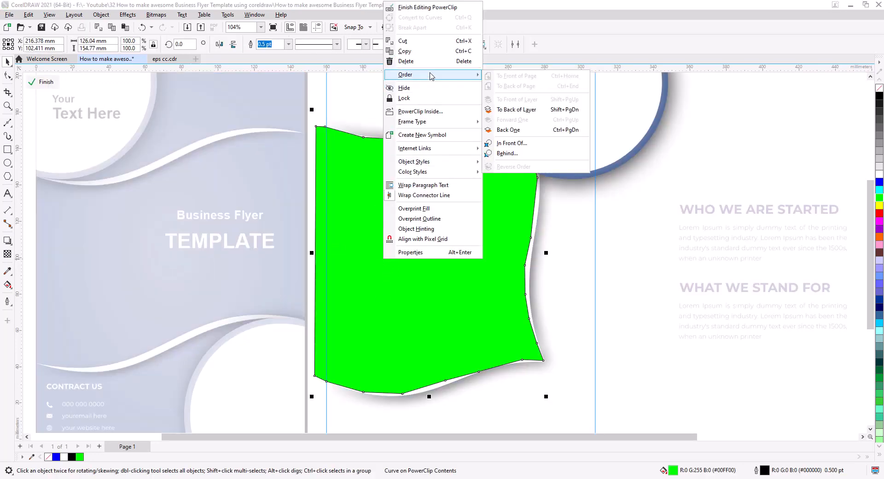
{"action": "left_click", "coordinate": [540, 111]}
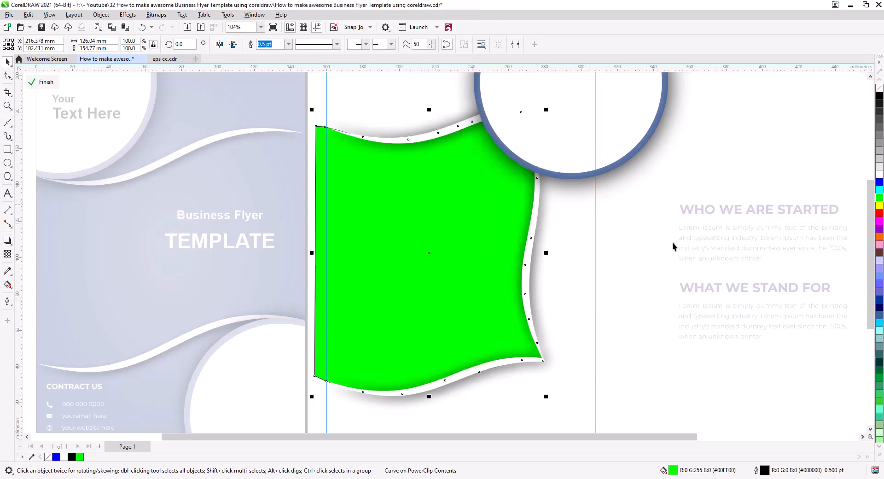
Fill the shape between the ribbons white, remove its outline and finish editing the PowerClip
{"action": "left_click", "coordinate": [880, 176]}
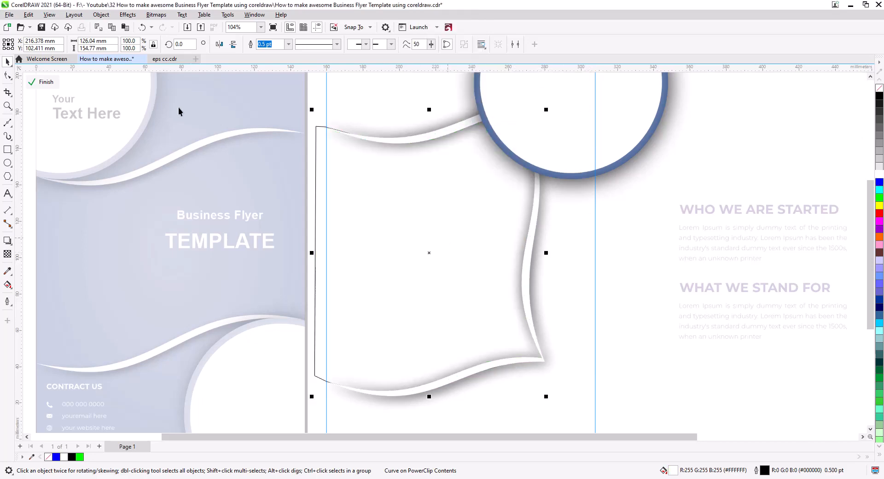
{"action": "right_click", "coordinate": [880, 91]}
{"action": "left_click", "coordinate": [31, 84]}
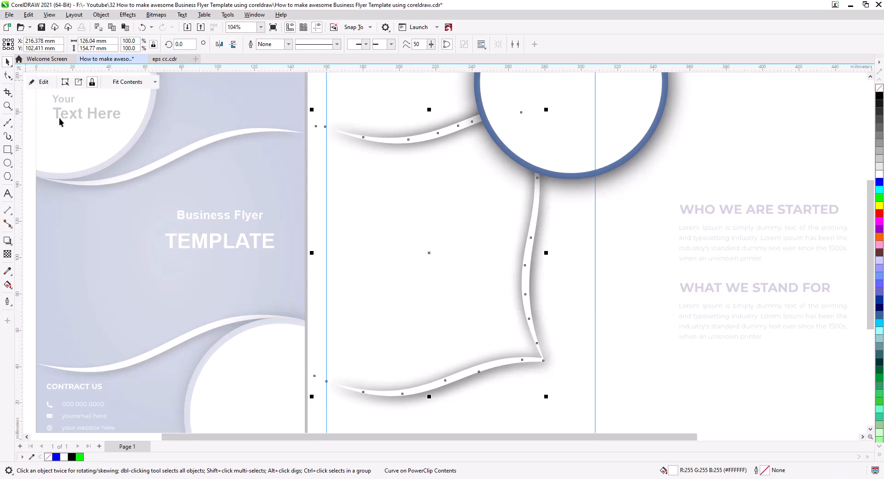
{"action": "scroll", "coordinate": [469, 340], "scroll_direction": "down", "scroll_amount": 1}
{"action": "scroll", "coordinate": [476, 346], "scroll_direction": "down", "scroll_amount": 1}
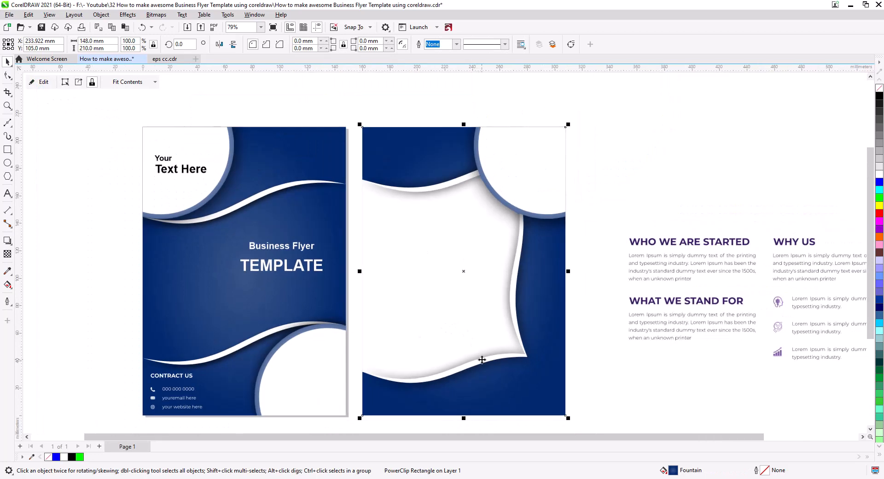
{"action": "left_click_drag", "start_coordinate": [476, 345], "coordinate": [502, 345]}
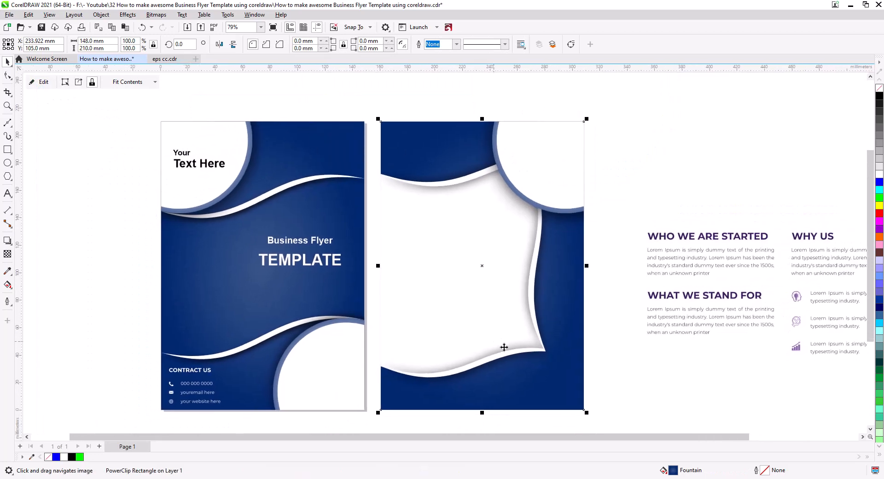
{"action": "left_click", "coordinate": [682, 367]}
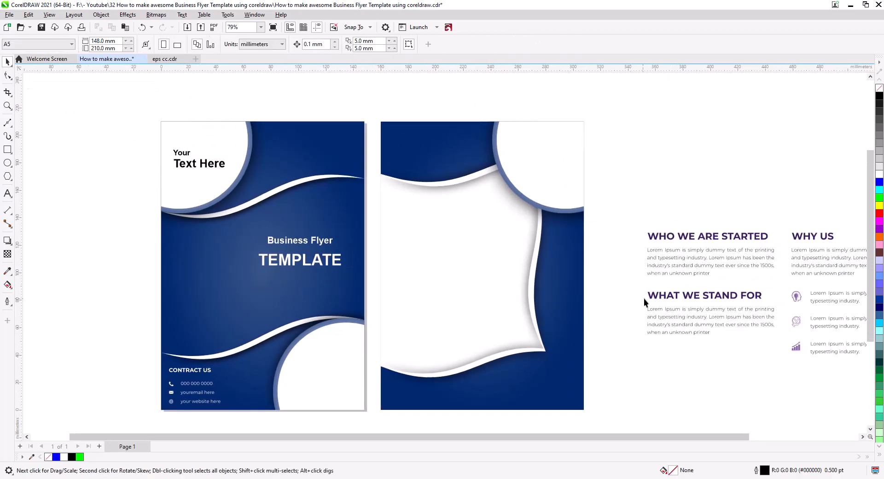
Place the WHO WE ARE STARTED and WHAT WE STAND FOR blocks in front of the back's white panel, scaled to about 86.6 mm wide
{"action": "left_click_drag", "start_coordinate": [714, 347], "coordinate": [645, 349]}
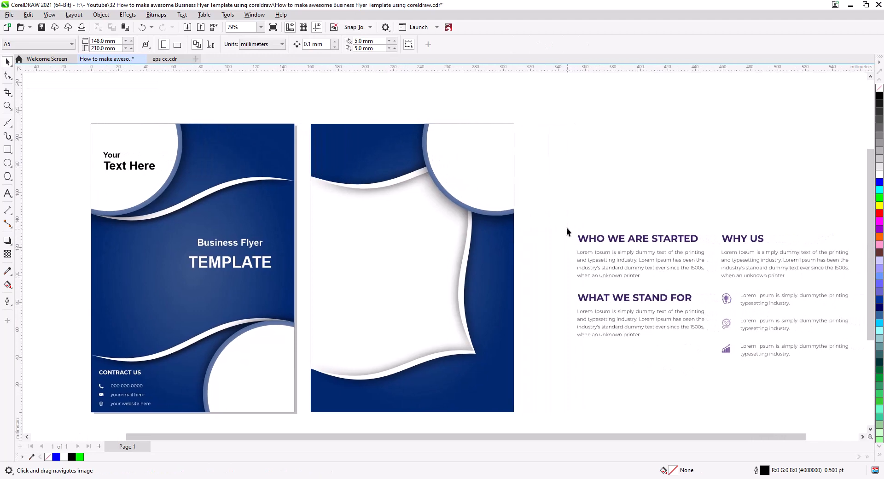
{"action": "left_click_drag", "start_coordinate": [707, 338], "coordinate": [714, 351]}
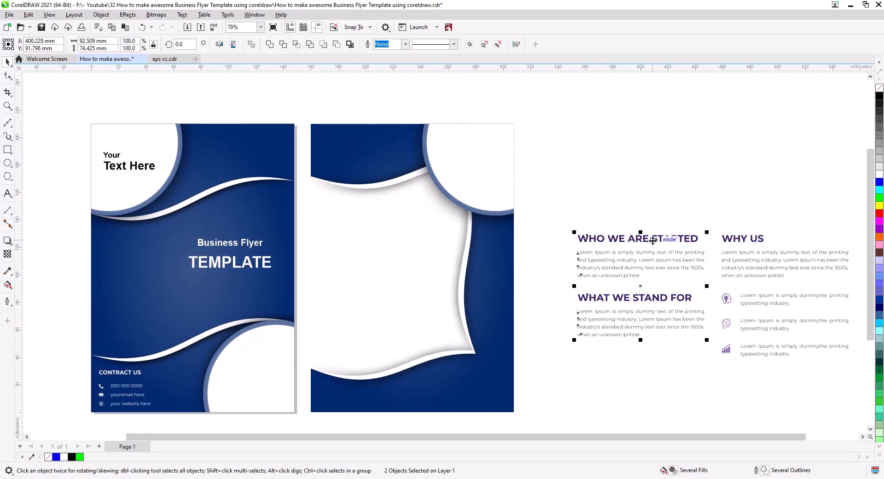
{"action": "left_click_drag", "start_coordinate": [655, 240], "coordinate": [398, 221]}
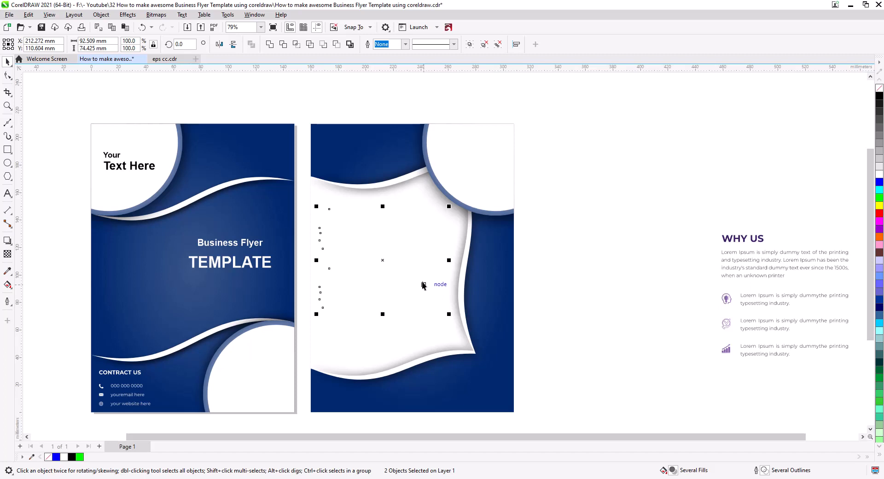
{"action": "key", "text": "shift+Page_Up"}
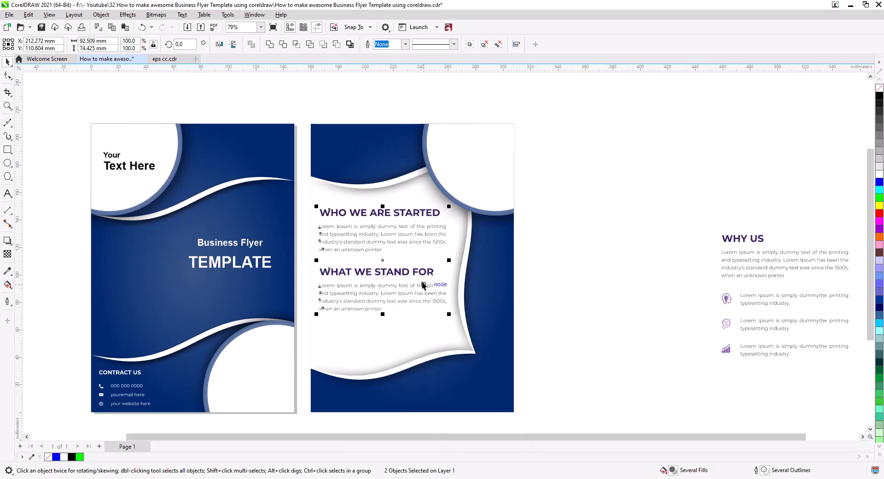
{"action": "left_click_drag", "start_coordinate": [447, 315], "coordinate": [445, 311]}
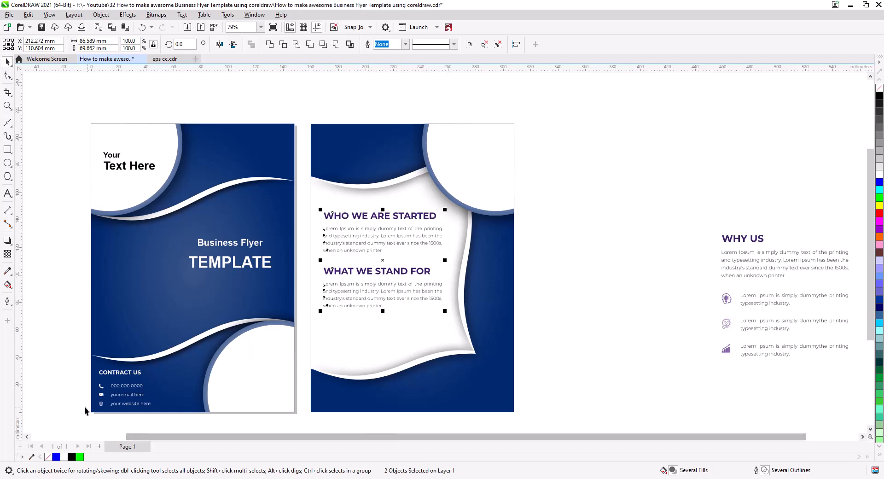
Sample dark blue #00286E from the back page's background and apply it to the WHAT WE STAND FOR heading
{"action": "left_click", "coordinate": [7, 270]}
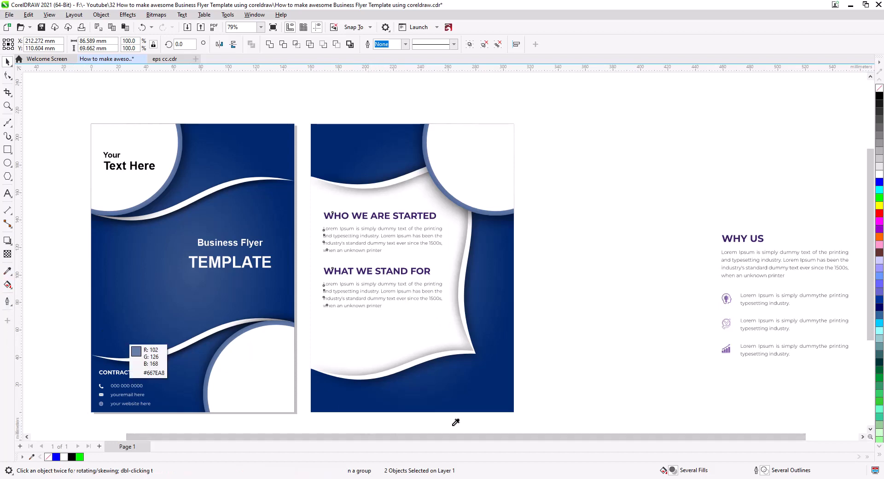
{"action": "left_click", "coordinate": [477, 392]}
{"action": "scroll", "coordinate": [376, 269], "scroll_direction": "up", "scroll_amount": 5}
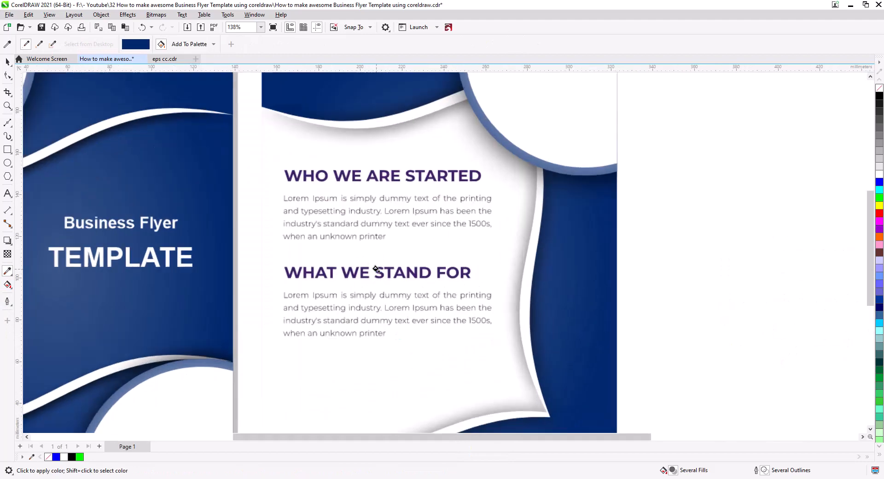
{"action": "left_click", "coordinate": [378, 264]}
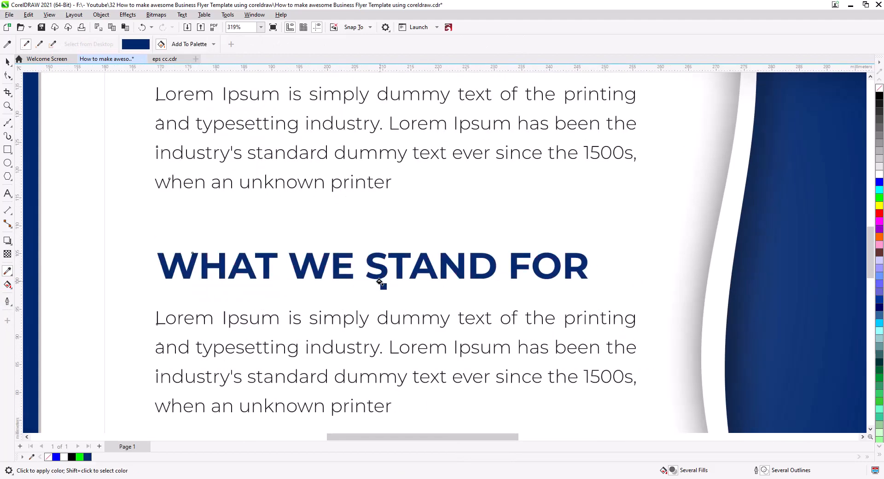
Fill both text blocks on the back panel with dark blue #00286E and move them down about 6 mm
{"action": "scroll", "coordinate": [364, 322], "scroll_direction": "down", "scroll_amount": 2}
{"action": "scroll", "coordinate": [366, 322], "scroll_direction": "down", "scroll_amount": 3}
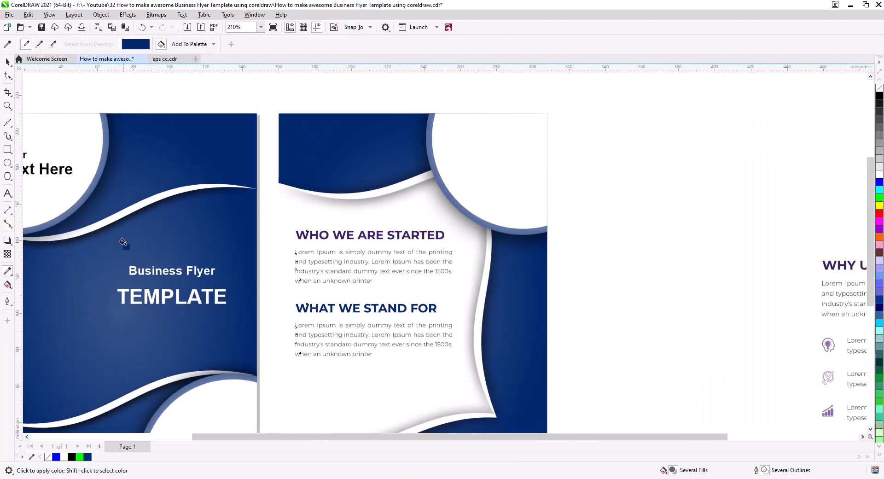
{"action": "left_click", "coordinate": [7, 63]}
{"action": "left_click_drag", "start_coordinate": [597, 385], "coordinate": [257, 217]}
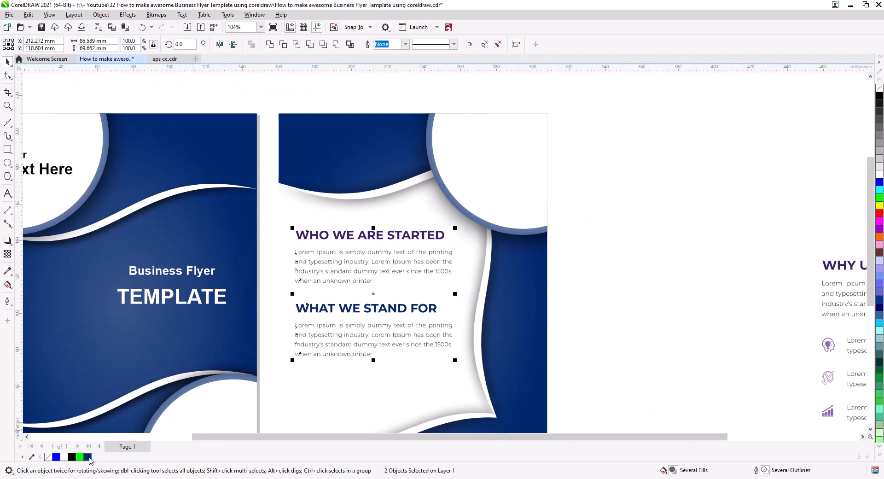
{"action": "left_click", "coordinate": [88, 457]}
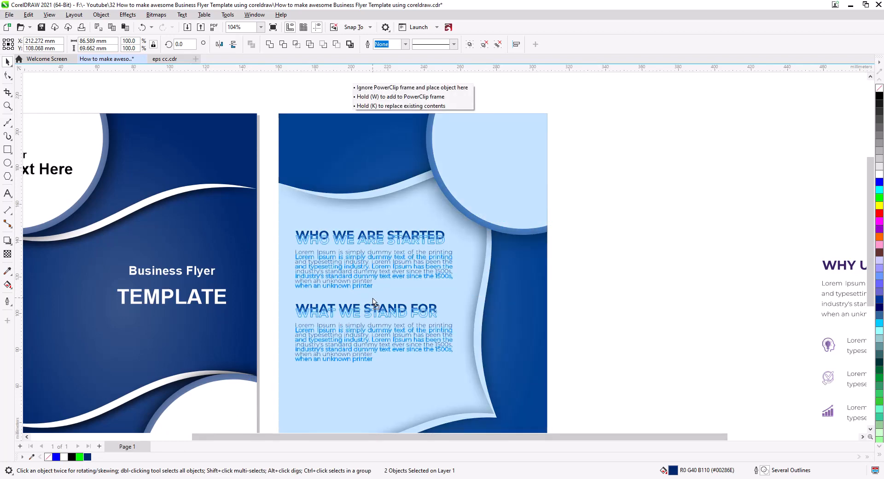
{"action": "left_click_drag", "start_coordinate": [373, 293], "coordinate": [374, 303]}
{"action": "scroll", "coordinate": [402, 363], "scroll_direction": "down", "scroll_amount": 1}
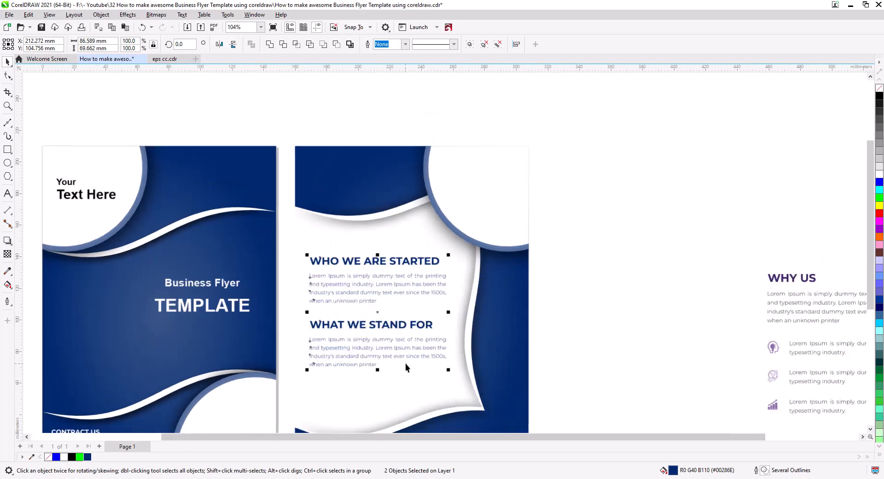
{"action": "left_click_drag", "start_coordinate": [406, 364], "coordinate": [458, 308]}
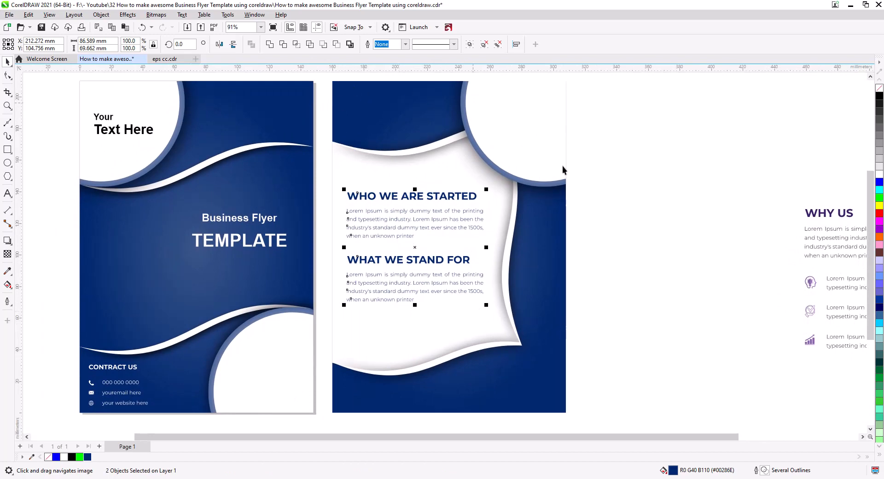
{"action": "left_click", "coordinate": [660, 265]}
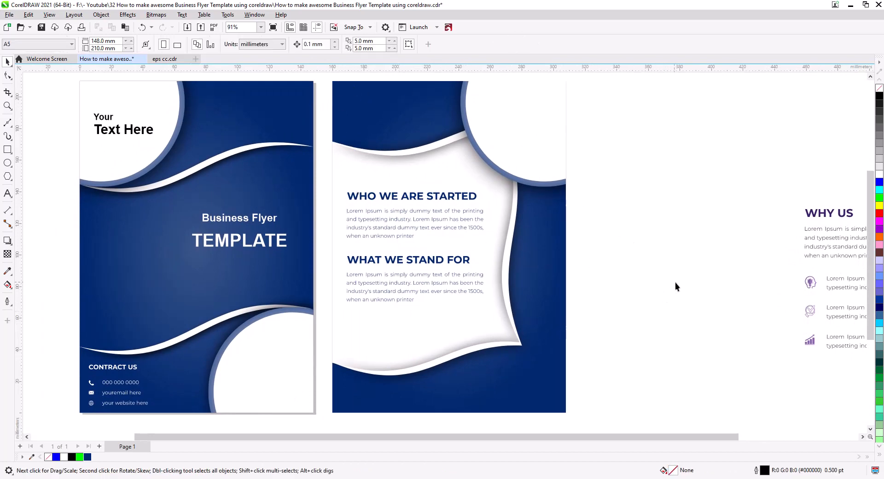
Move the WHO WE ARE STARTED text block from the back panel onto the front page's blue middle area
{"action": "left_click_drag", "start_coordinate": [675, 283], "coordinate": [570, 284]}
{"action": "left_click_drag", "start_coordinate": [518, 295], "coordinate": [648, 274]}
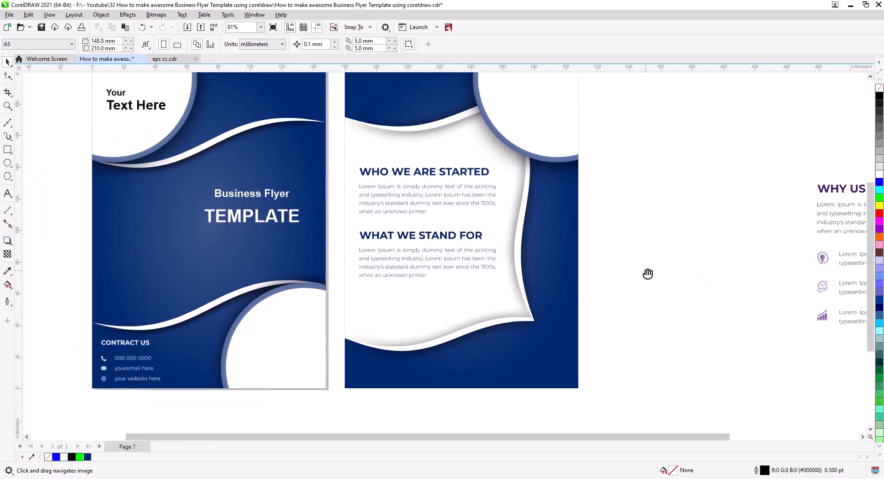
{"action": "scroll", "coordinate": [647, 274], "scroll_direction": "up", "scroll_amount": 1}
{"action": "left_click_drag", "start_coordinate": [589, 308], "coordinate": [303, 208]}
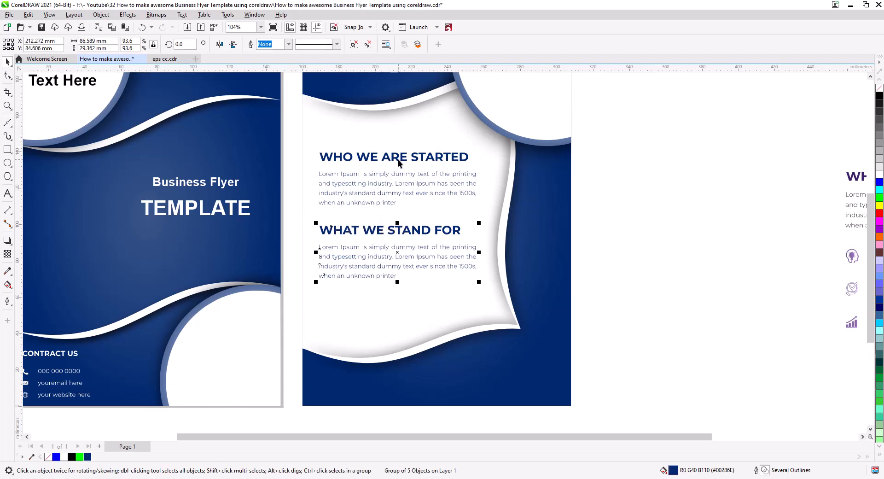
{"action": "left_click_drag", "start_coordinate": [403, 162], "coordinate": [98, 201]}
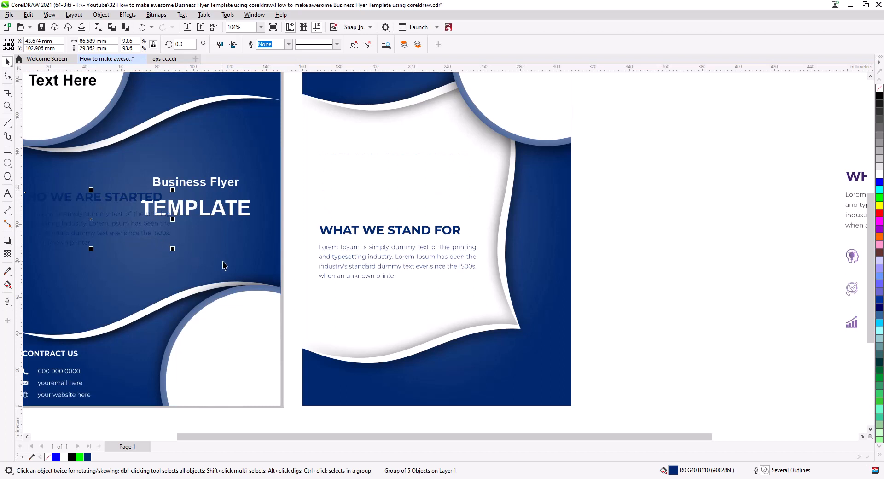
{"action": "left_click_drag", "start_coordinate": [229, 271], "coordinate": [340, 248]}
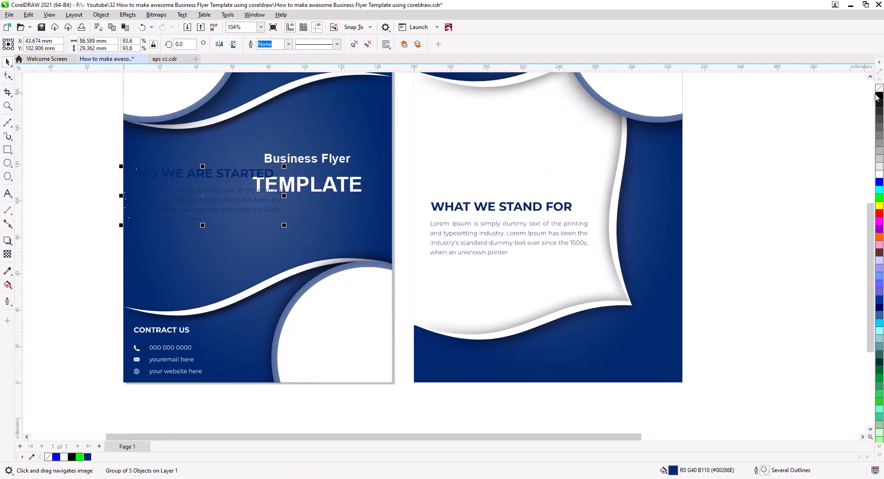
Fill the WHO WE ARE STARTED block white and position it below the TEMPLATE title near the front page's left edge
{"action": "left_click", "coordinate": [880, 177]}
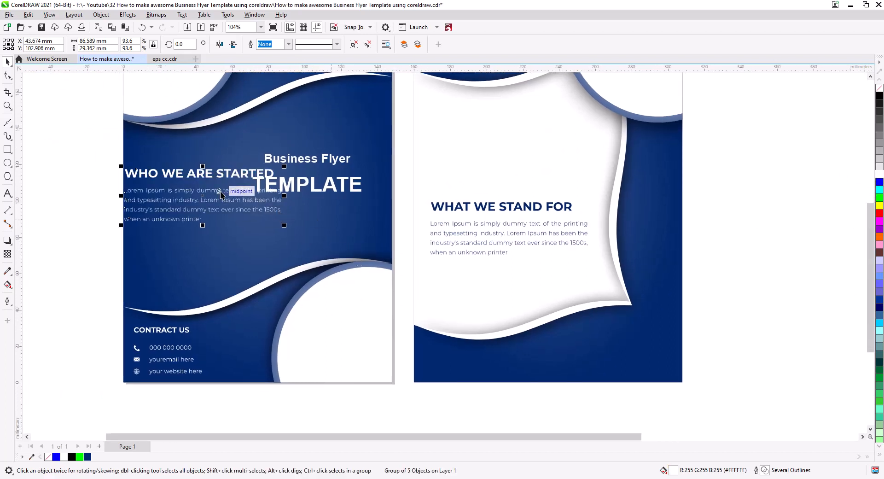
{"action": "left_click_drag", "start_coordinate": [199, 188], "coordinate": [209, 220]}
{"action": "left_click", "coordinate": [115, 223]}
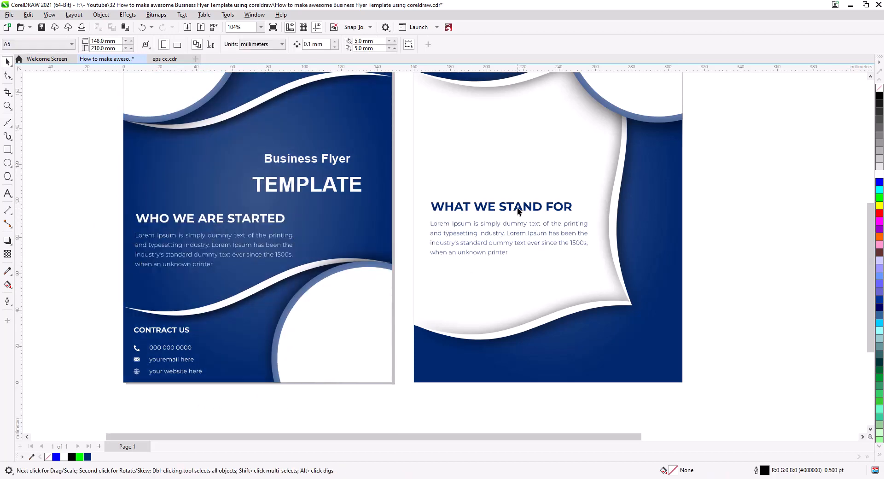
Move the WHAT WE STAND FOR block up to the white panel's upper part and the WHY US block beneath it
{"action": "left_click_drag", "start_coordinate": [518, 207], "coordinate": [507, 110]}
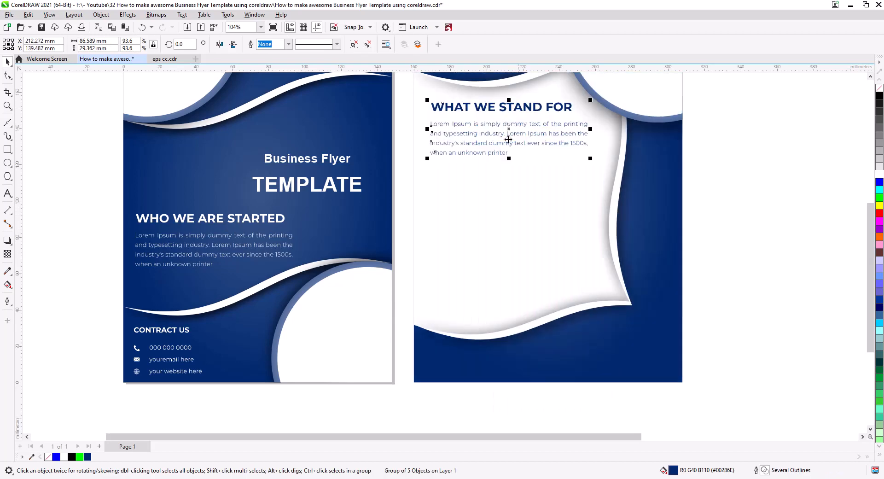
{"action": "left_click_drag", "start_coordinate": [726, 210], "coordinate": [393, 206]}
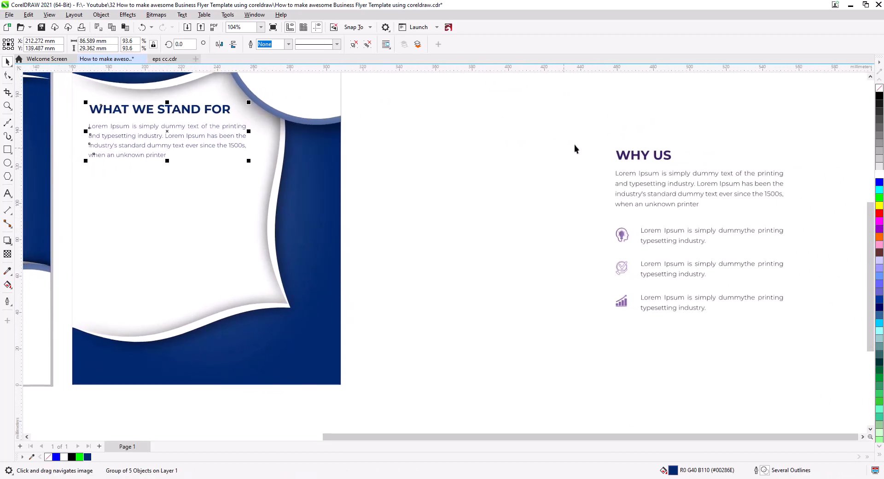
{"action": "left_click_drag", "start_coordinate": [581, 132], "coordinate": [817, 345]}
{"action": "left_click_drag", "start_coordinate": [659, 159], "coordinate": [137, 177]}
Bring the WHY US block to the front and fill it with dark blue #00286E
{"action": "left_click_drag", "start_coordinate": [321, 320], "coordinate": [523, 319]}
{"action": "key", "text": "shift+Page_Up"}
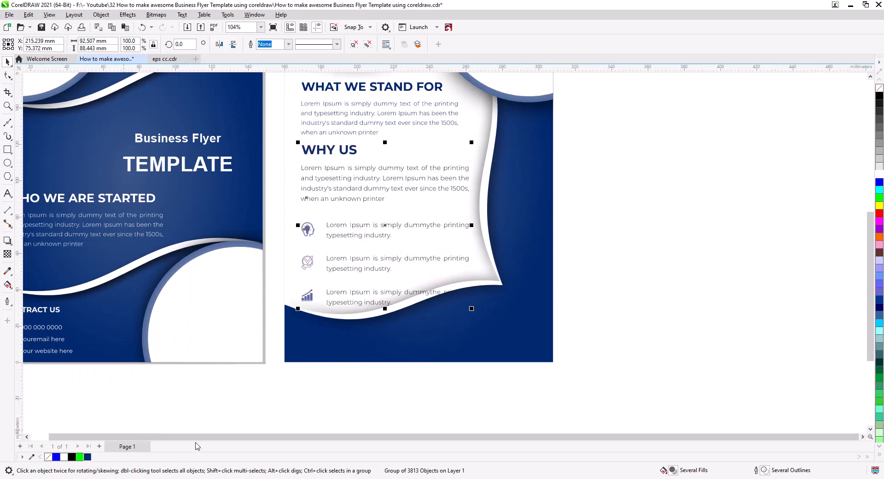
{"action": "left_click_drag", "start_coordinate": [397, 210], "coordinate": [404, 240]}
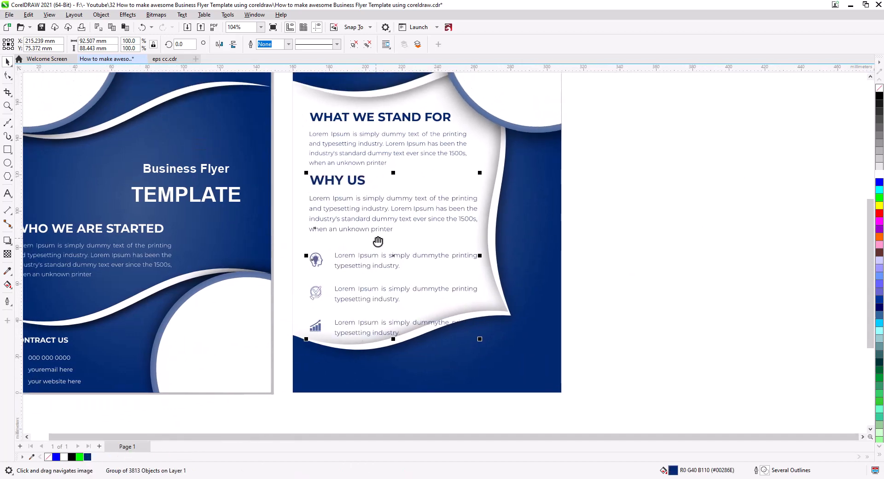
Group each of the three icon-and-text rows under the WHY US paragraph as a separate object
{"action": "scroll", "coordinate": [358, 289], "scroll_direction": "up", "scroll_amount": 4}
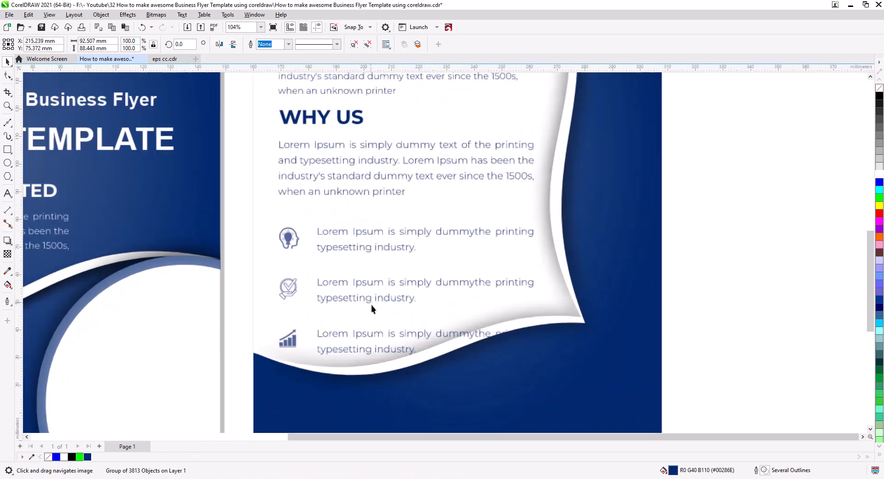
{"action": "left_click_drag", "start_coordinate": [371, 305], "coordinate": [358, 279]}
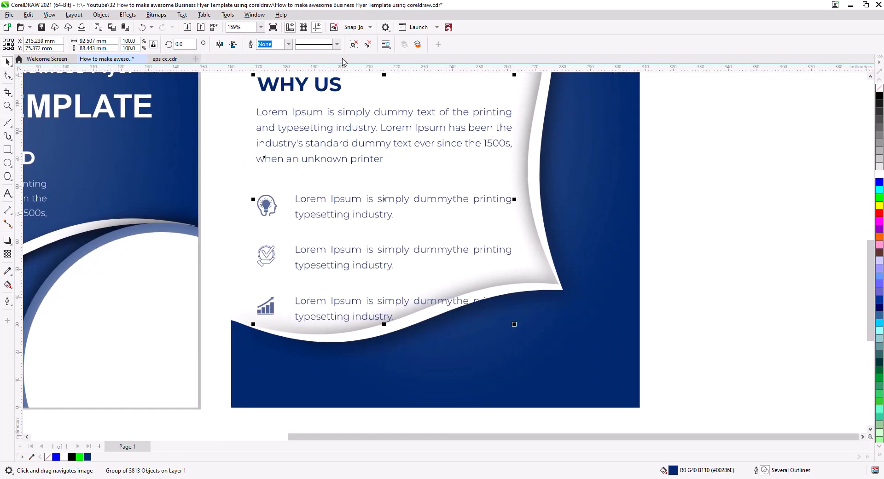
{"action": "left_click_drag", "start_coordinate": [682, 356], "coordinate": [241, 285]}
{"action": "key", "text": "ctrl+g"}
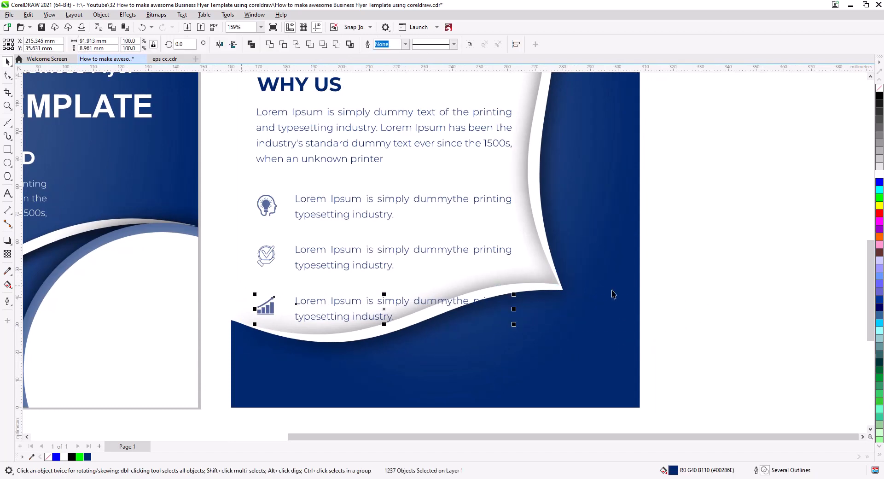
{"action": "left_click_drag", "start_coordinate": [687, 287], "coordinate": [238, 230]}
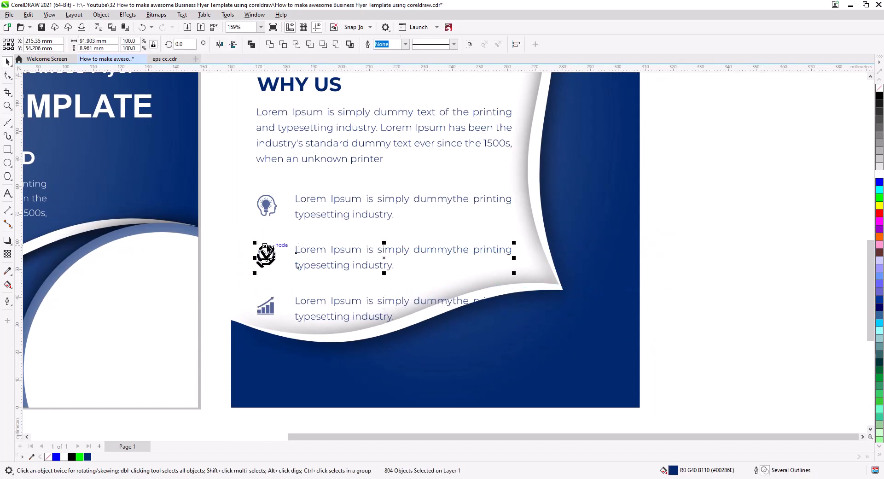
{"action": "left_click_drag", "start_coordinate": [687, 239], "coordinate": [246, 182]}
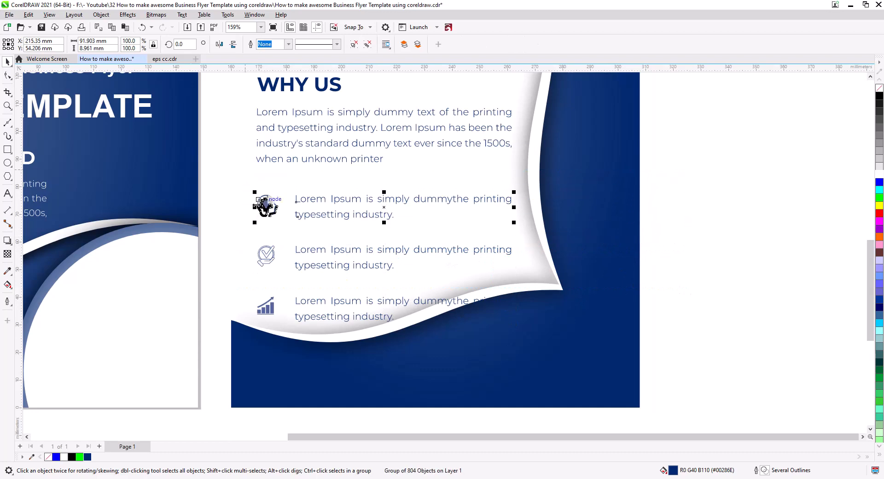
{"action": "key", "text": "ctrl+g"}
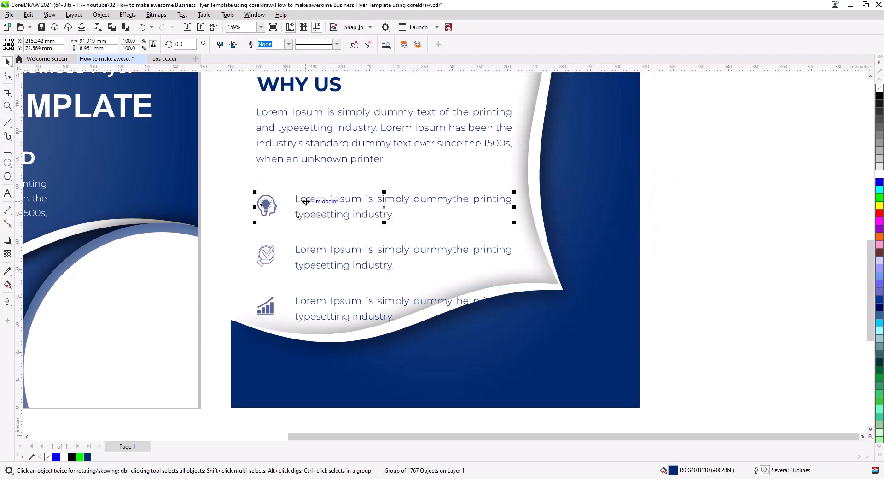
Move the three icon rows up and space them evenly between the WHY US paragraph and the white panel's lower curve
{"action": "left_click_drag", "start_coordinate": [306, 202], "coordinate": [306, 180]}
{"action": "left_click_drag", "start_coordinate": [315, 250], "coordinate": [319, 216]}
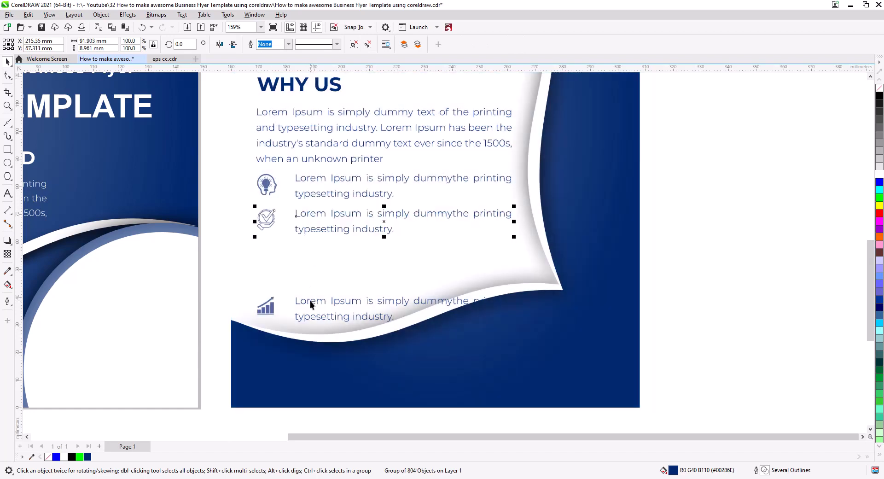
{"action": "left_click_drag", "start_coordinate": [310, 300], "coordinate": [350, 273]}
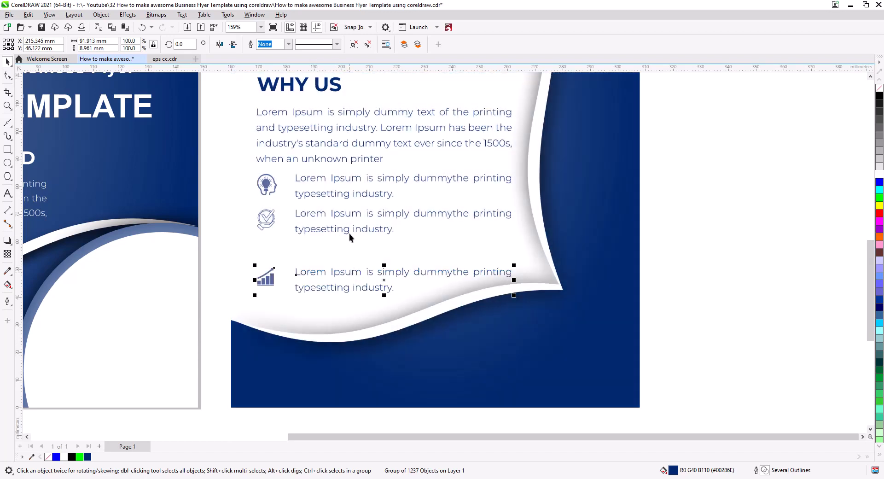
{"action": "left_click_drag", "start_coordinate": [348, 231], "coordinate": [348, 251]}
{"action": "left_click_drag", "start_coordinate": [346, 199], "coordinate": [348, 211]}
Fill the Your Text Here title in the front page's upper circle with dark blue #00286E
{"action": "scroll", "coordinate": [477, 235], "scroll_direction": "down", "scroll_amount": 5}
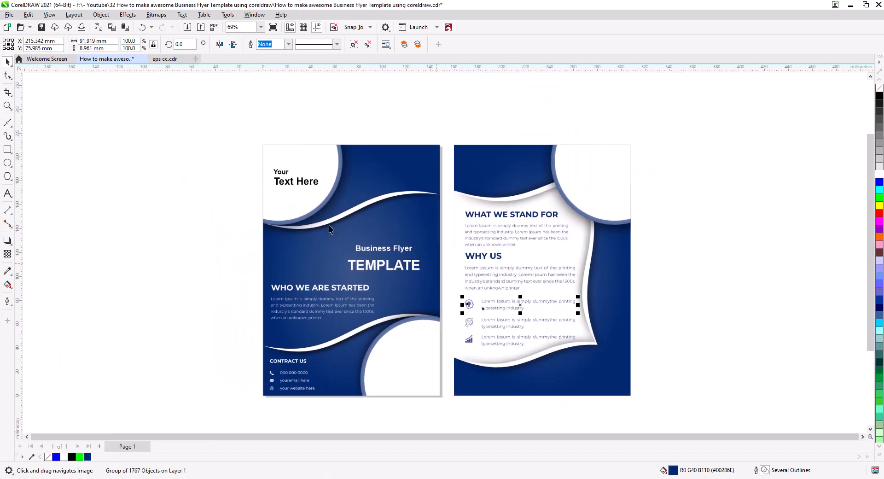
{"action": "left_click_drag", "start_coordinate": [242, 157], "coordinate": [336, 202]}
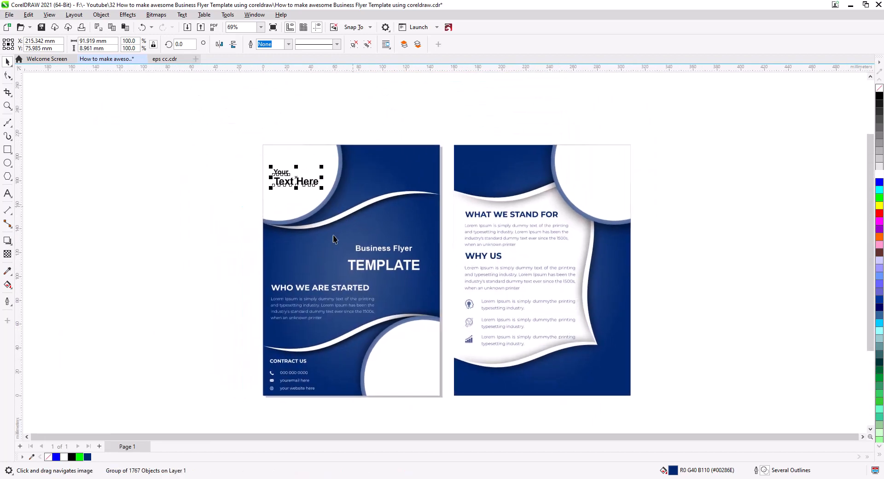
{"action": "left_click", "coordinate": [88, 456]}
{"action": "left_click", "coordinate": [121, 323]}
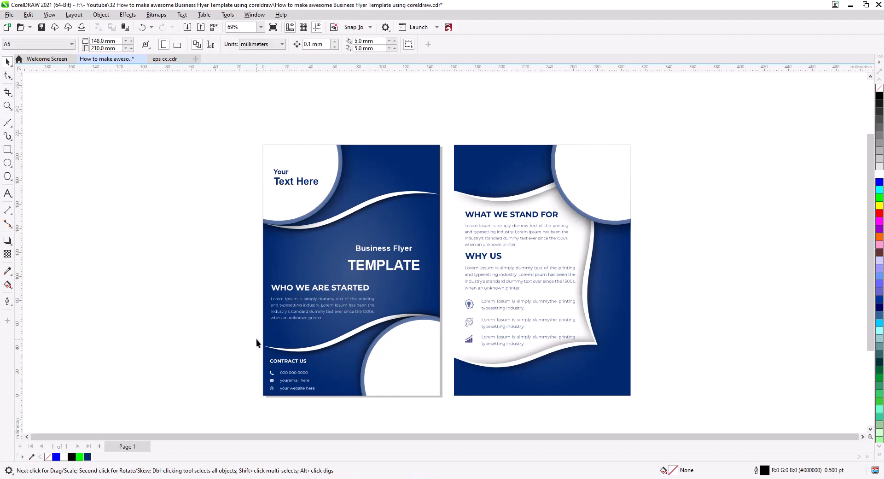
Copy the Your Text Here title into the back page's white circle and replace its second line with Business
{"action": "scroll", "coordinate": [388, 270], "scroll_direction": "up", "scroll_amount": 1}
{"action": "left_click", "coordinate": [388, 268]}
{"action": "left_click_drag", "start_coordinate": [280, 177], "coordinate": [217, 226]}
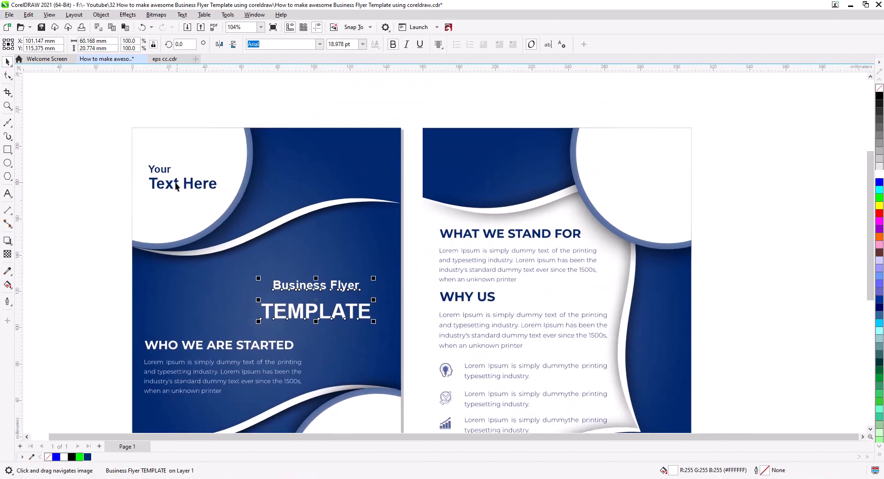
{"action": "left_click_drag", "start_coordinate": [171, 186], "coordinate": [677, 185]}
{"action": "left_click", "coordinate": [656, 208]}
{"action": "double_click", "coordinate": [637, 186]}
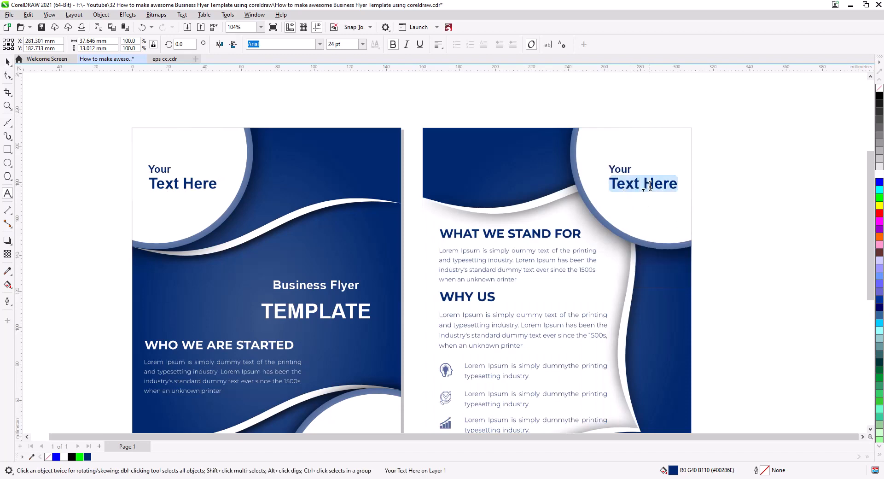
{"action": "type", "text": "Bus"}
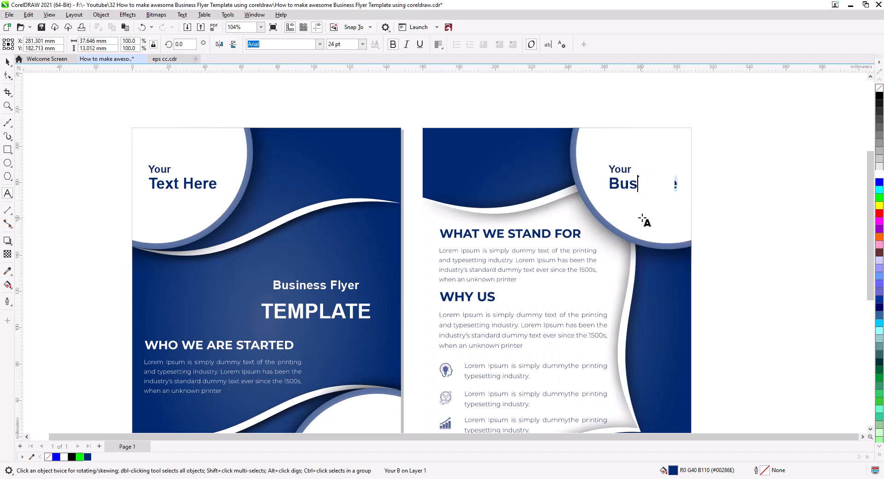
{"action": "type", "text": "iness"}
{"action": "left_click", "coordinate": [8, 63]}
{"action": "left_click", "coordinate": [156, 118]}
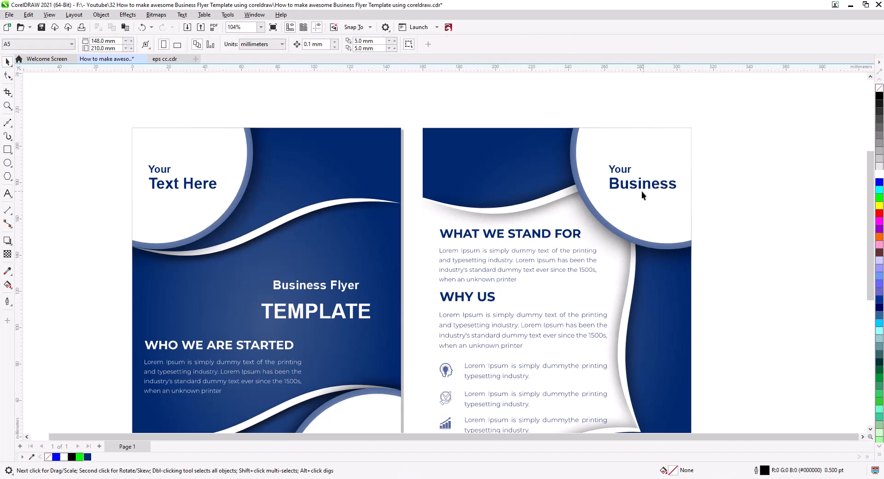
Centre-align the two lines of the Your Business title on the back page
{"action": "left_click", "coordinate": [642, 192]}
{"action": "left_click", "coordinate": [438, 44]}
{"action": "left_click", "coordinate": [456, 75]}
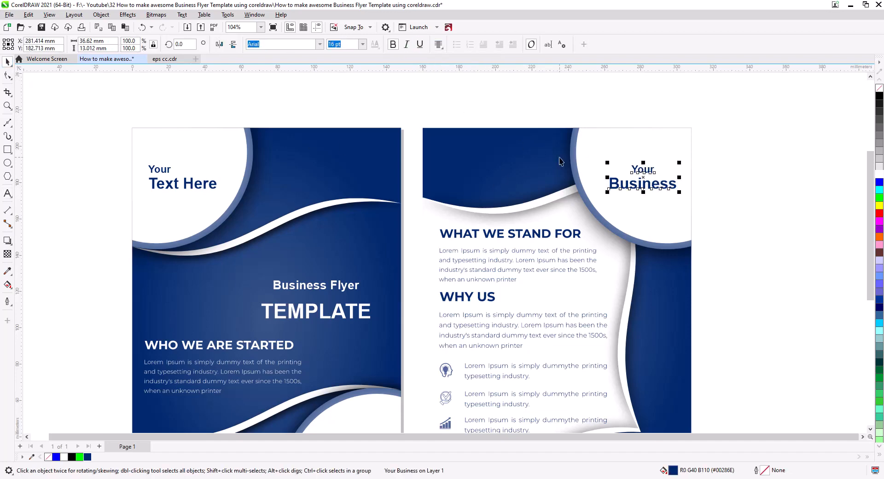
{"action": "left_click", "coordinate": [728, 211]}
Move the complete back page design about 12 mm farther away from the front page
{"action": "left_click_drag", "start_coordinate": [592, 288], "coordinate": [606, 230]}
{"action": "scroll", "coordinate": [607, 230], "scroll_direction": "down", "scroll_amount": 2}
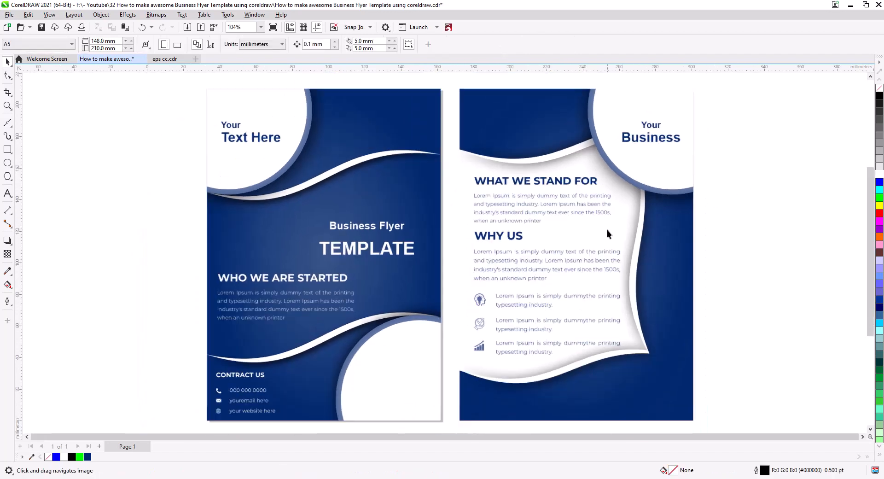
{"action": "left_click_drag", "start_coordinate": [591, 289], "coordinate": [606, 275]}
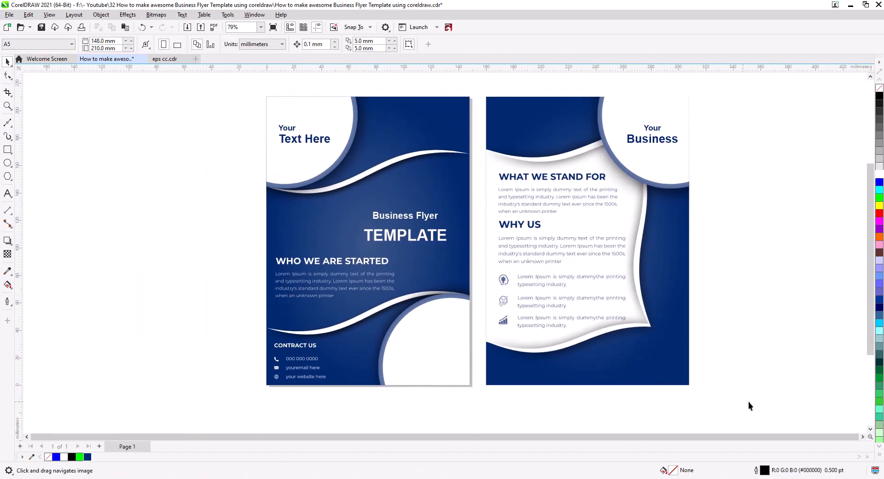
{"action": "left_click_drag", "start_coordinate": [748, 405], "coordinate": [479, 85]}
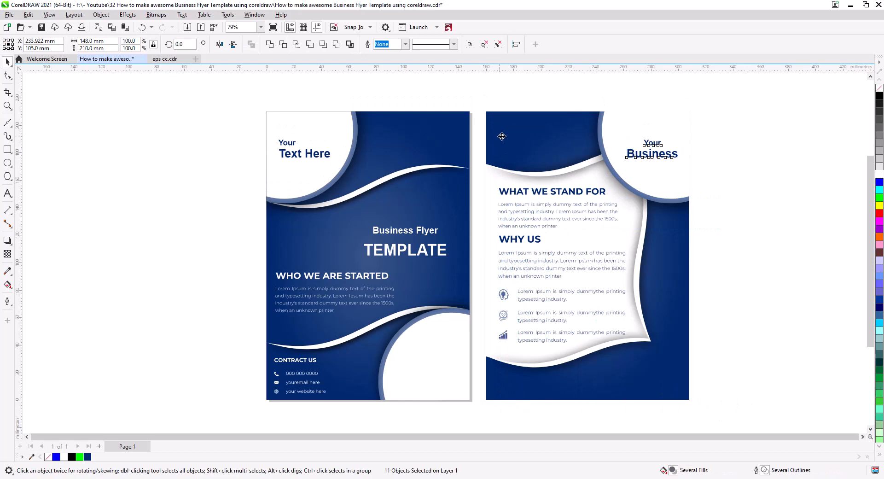
{"action": "left_click_drag", "start_coordinate": [502, 136], "coordinate": [519, 136]}
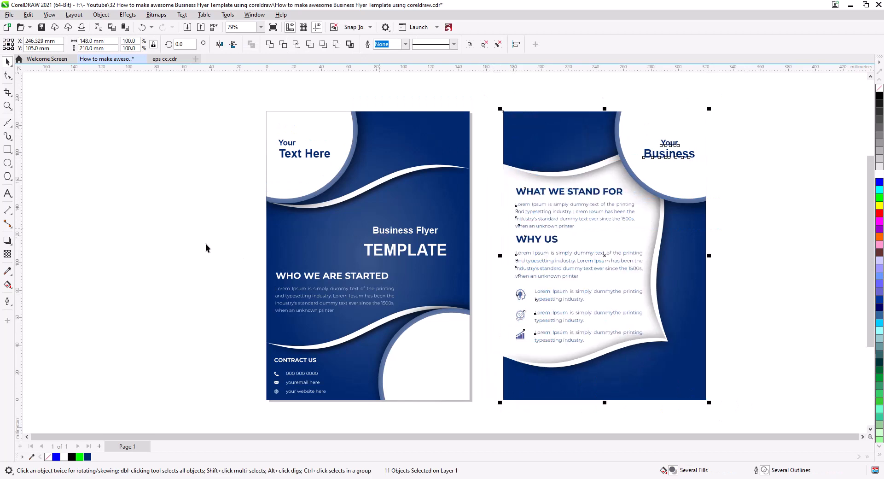
{"action": "left_click", "coordinate": [189, 288]}
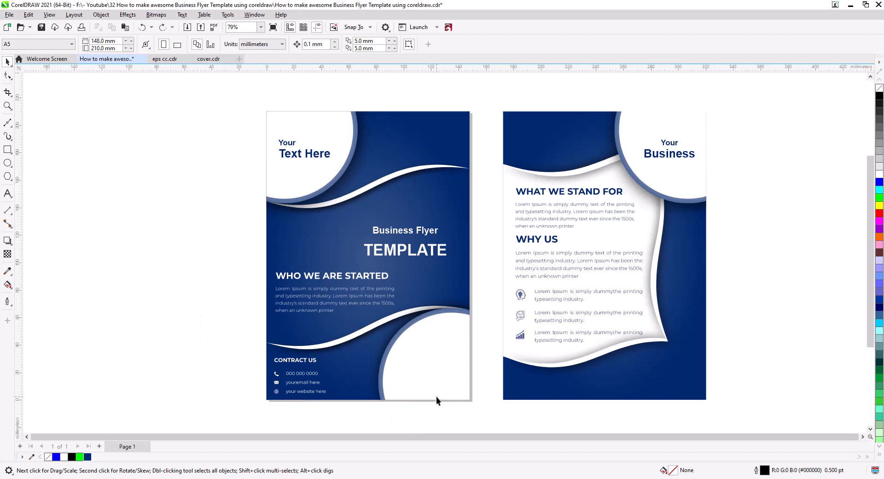
Paste the round portrait and RANI.br STUDIO logo and place them beside the back page's lower right edge
{"action": "key", "text": "ctrl+v"}
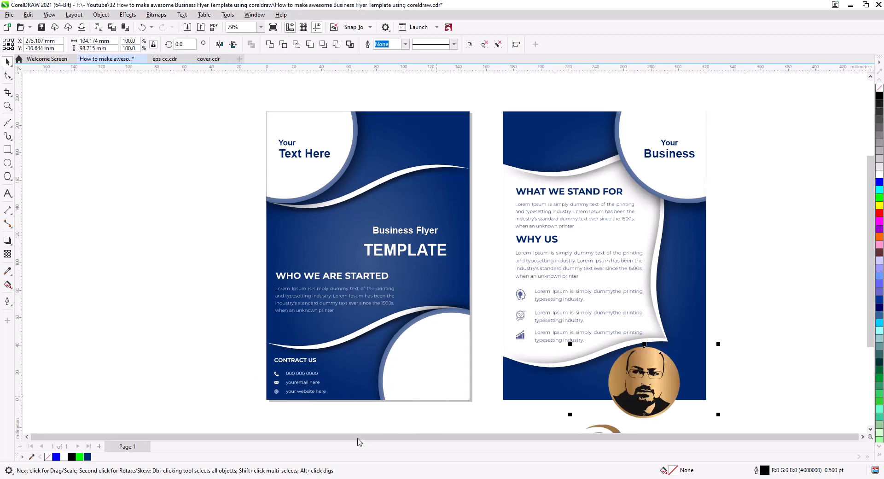
{"action": "left_click_drag", "start_coordinate": [662, 382], "coordinate": [766, 281]}
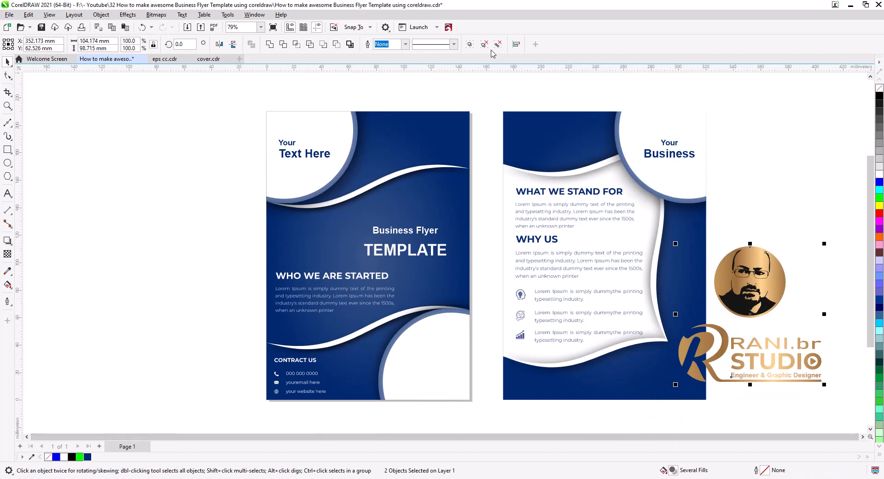
{"action": "left_click", "coordinate": [826, 383]}
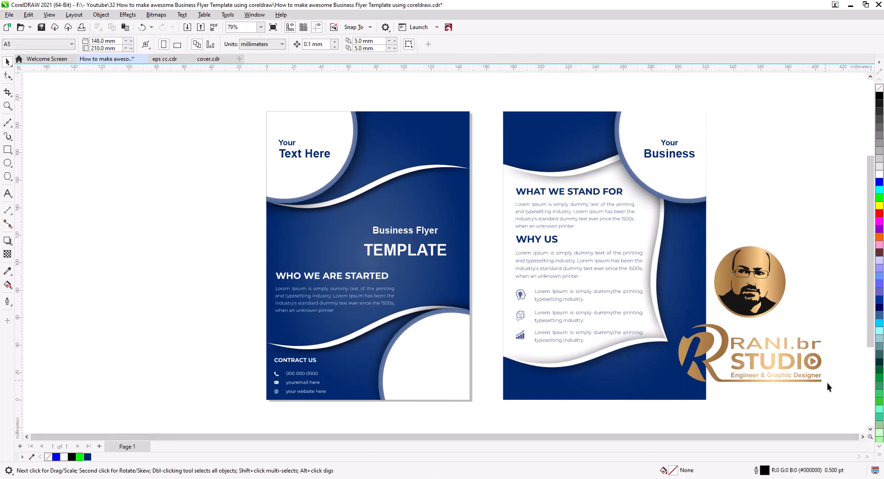
Fill the RANI.br STUDIO logo and the portrait drawing with dark blue #00286E
{"action": "left_click", "coordinate": [706, 352]}
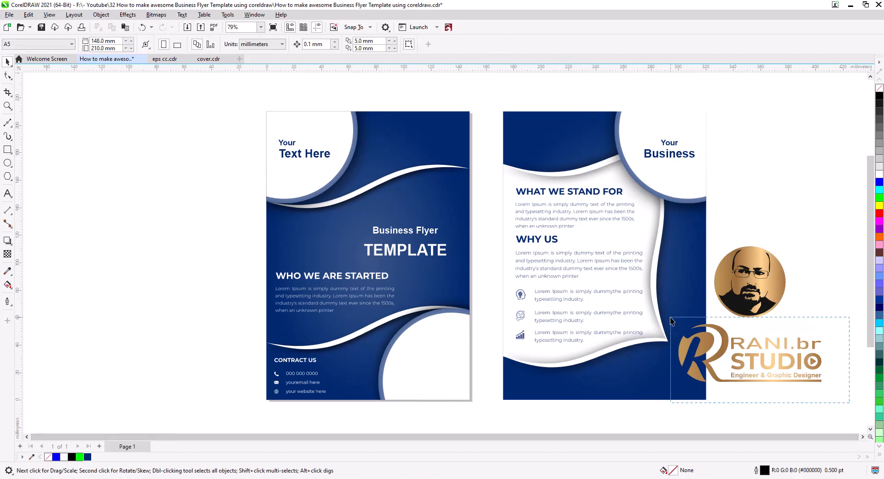
{"action": "left_click", "coordinate": [88, 457]}
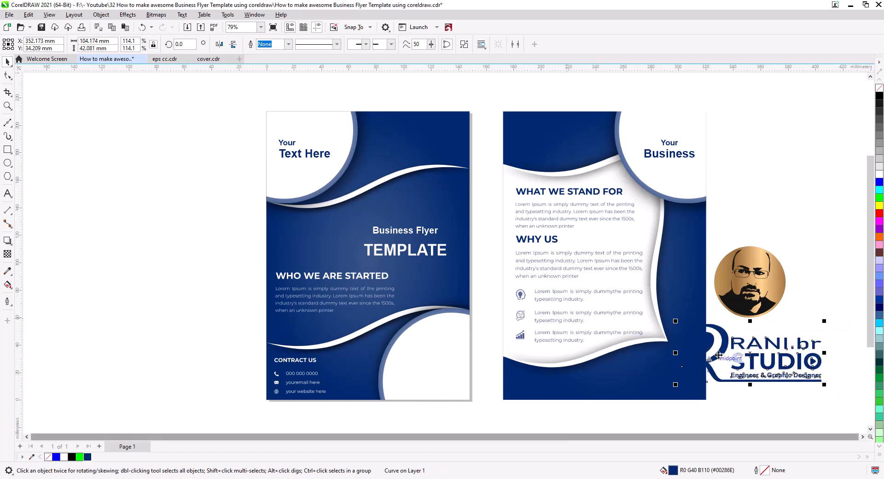
{"action": "left_click", "coordinate": [779, 286]}
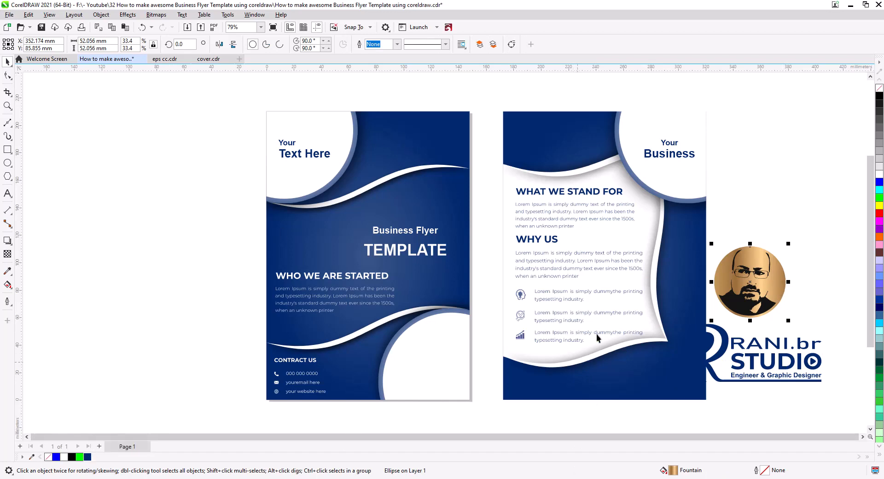
{"action": "left_click", "coordinate": [767, 309]}
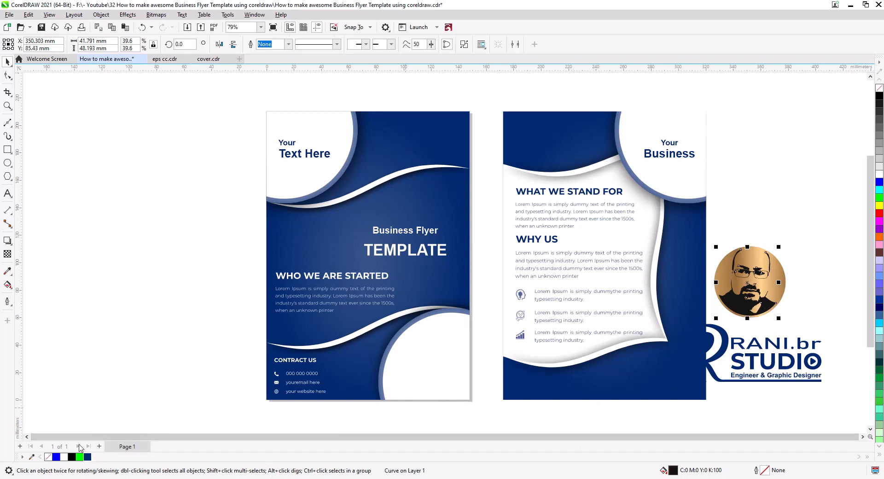
{"action": "left_click", "coordinate": [88, 457]}
Give the circle behind the portrait a dark blue #00286E outline and remove its gold fill
{"action": "left_click", "coordinate": [782, 282]}
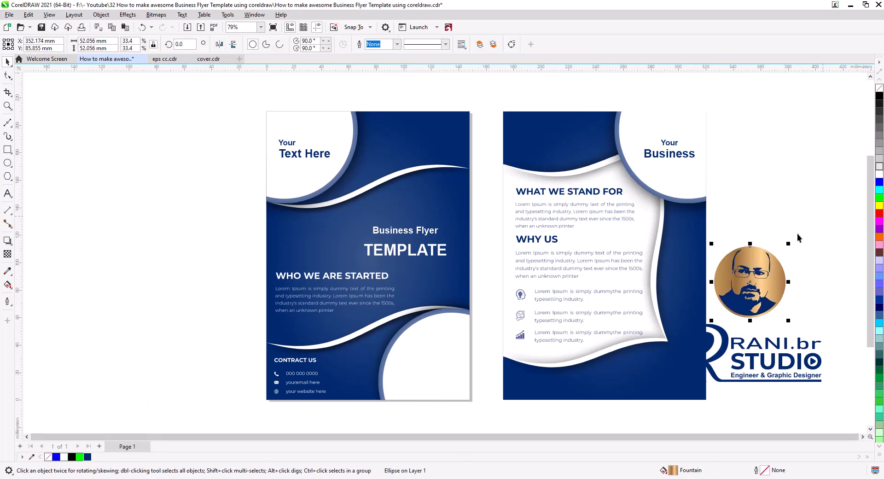
{"action": "right_click", "coordinate": [88, 457]}
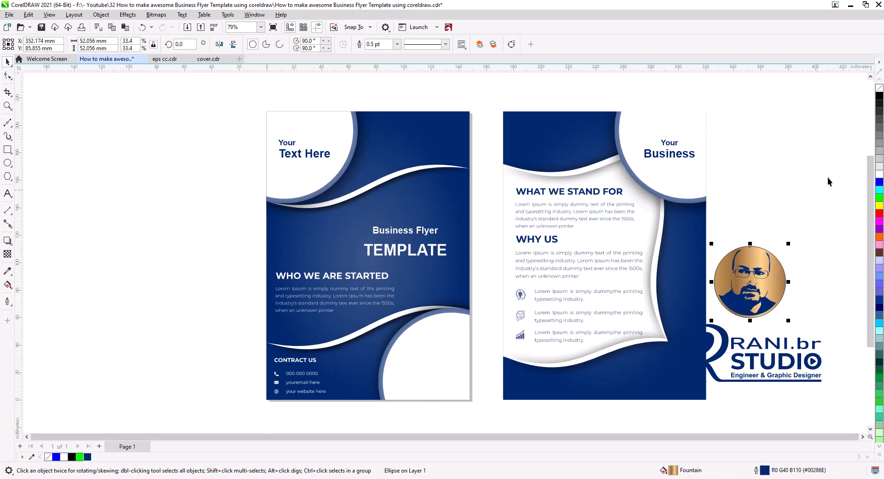
{"action": "left_click", "coordinate": [880, 90]}
{"action": "left_click", "coordinate": [791, 325]}
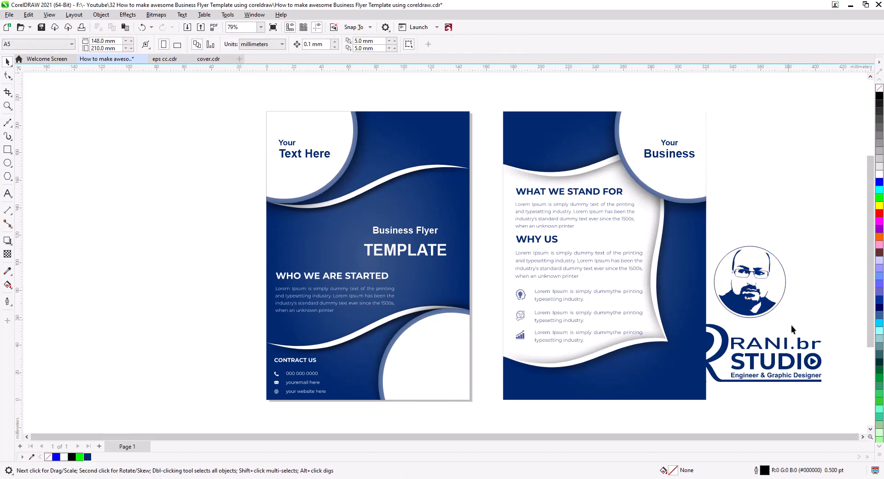
Scale the portrait and logo together to about 33 mm wide and place them in the front page's lower white circle
{"action": "left_click_drag", "start_coordinate": [844, 399], "coordinate": [666, 240]}
{"action": "left_click_drag", "start_coordinate": [824, 243], "coordinate": [782, 283]}
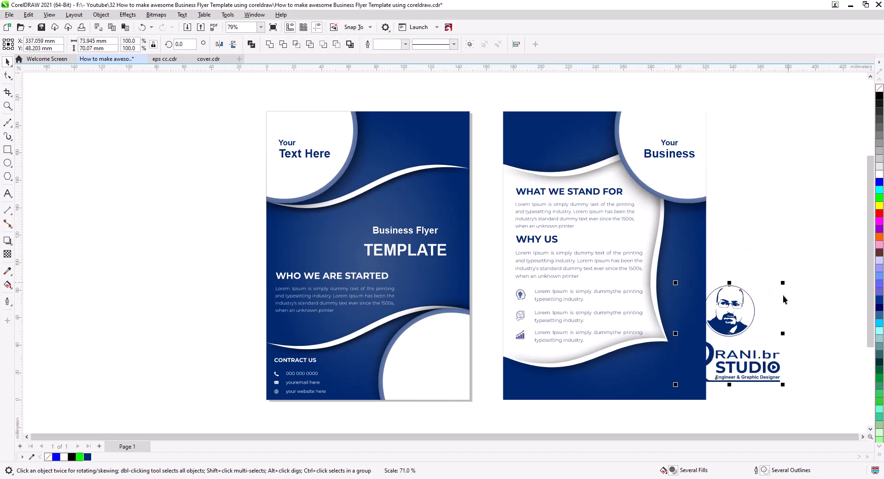
{"action": "left_click_drag", "start_coordinate": [736, 327], "coordinate": [449, 361]}
{"action": "left_click_drag", "start_coordinate": [498, 420], "coordinate": [468, 392]}
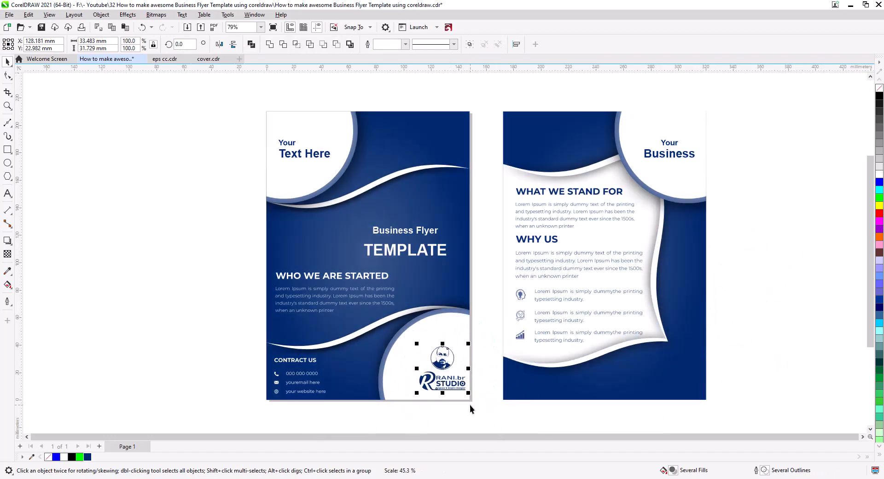
{"action": "scroll", "coordinate": [443, 374], "scroll_direction": "up", "scroll_amount": 3}
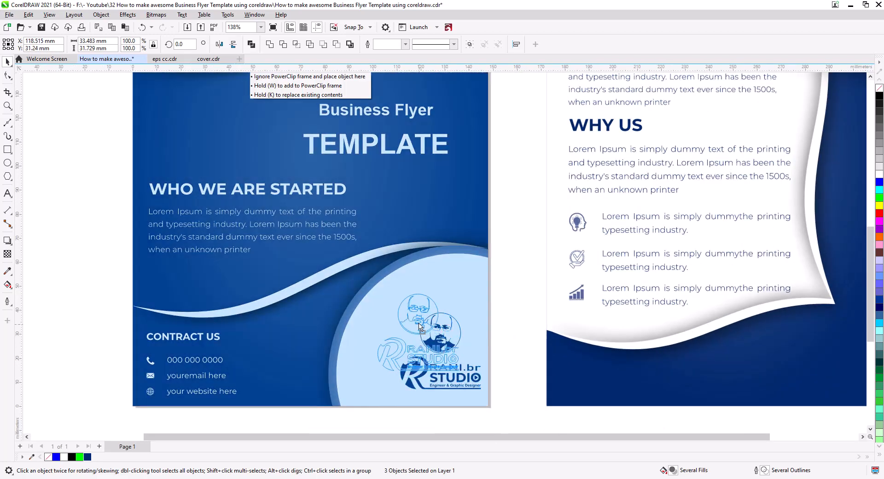